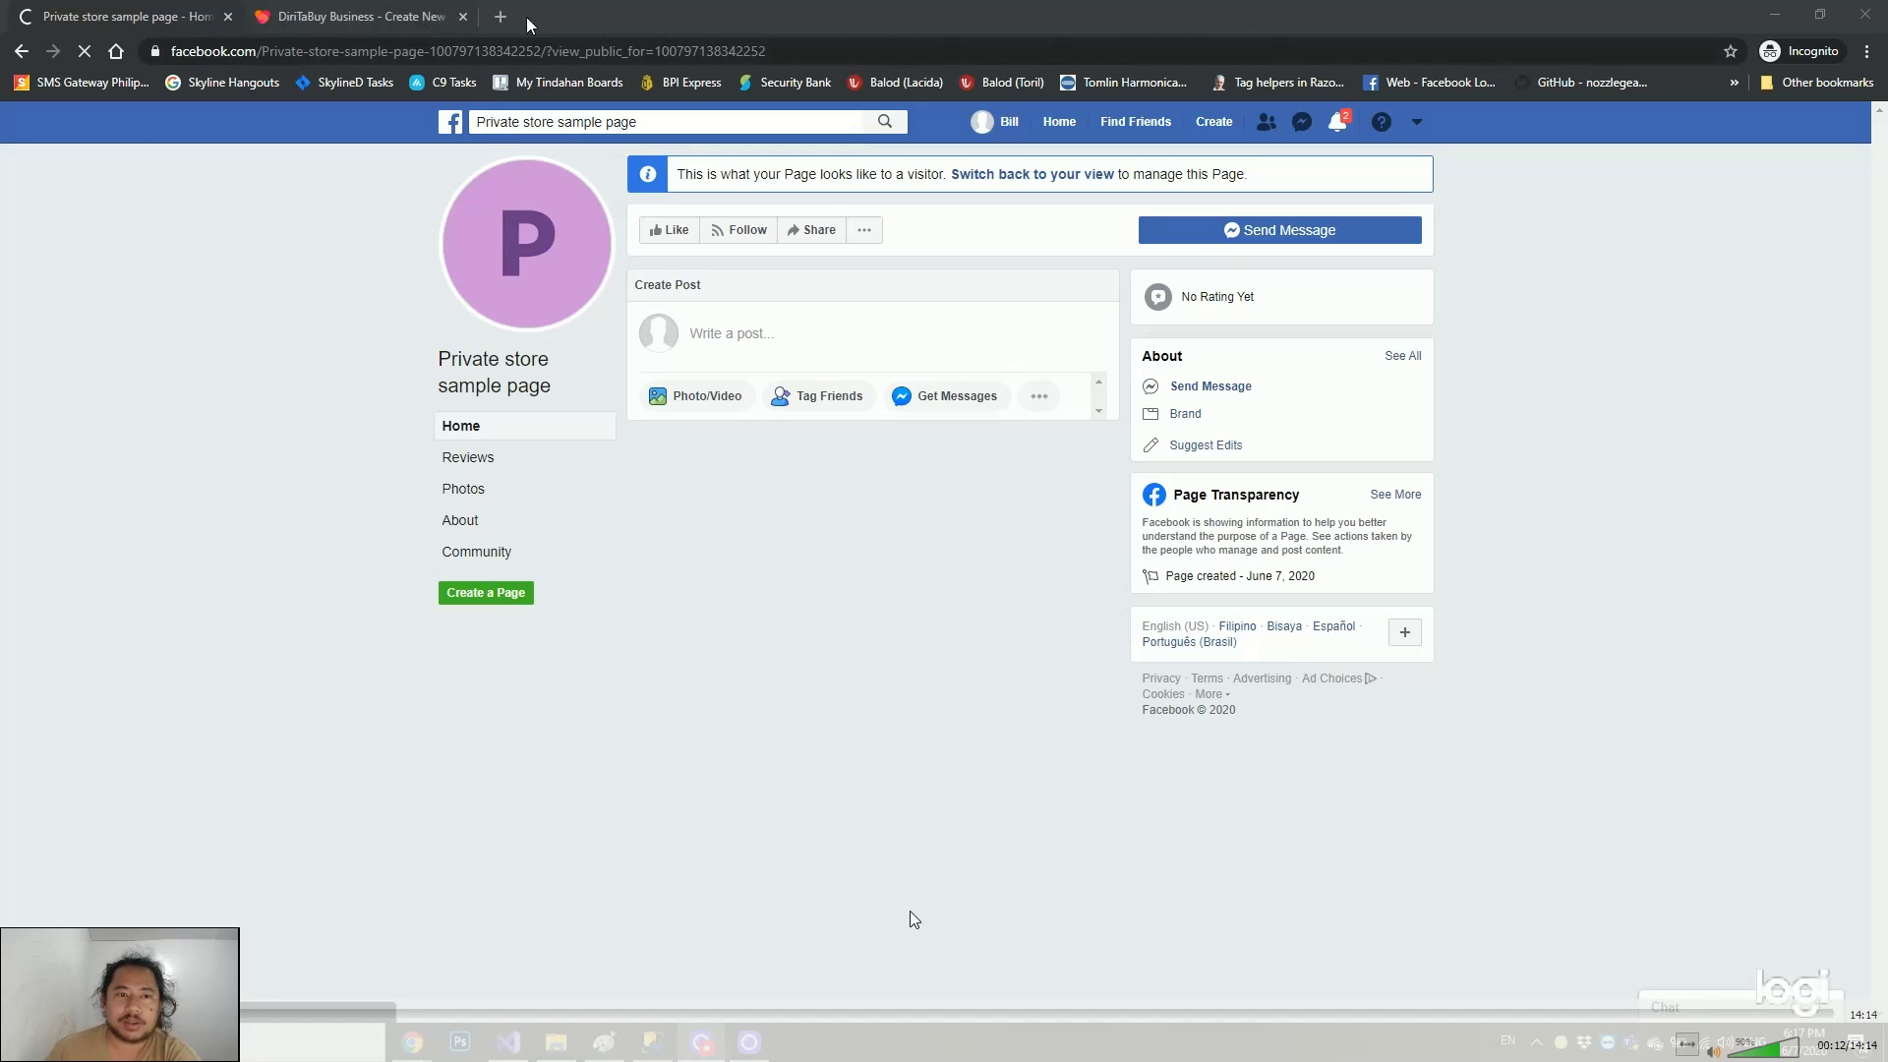
Switch to the DiriTaBuy Business site and activate its e-commerce features
click(413, 8)
scroll(667, 417, down, 3)
scroll(650, 391, up, 3)
scroll(650, 390, down, 3)
scroll(632, 472, up, 3)
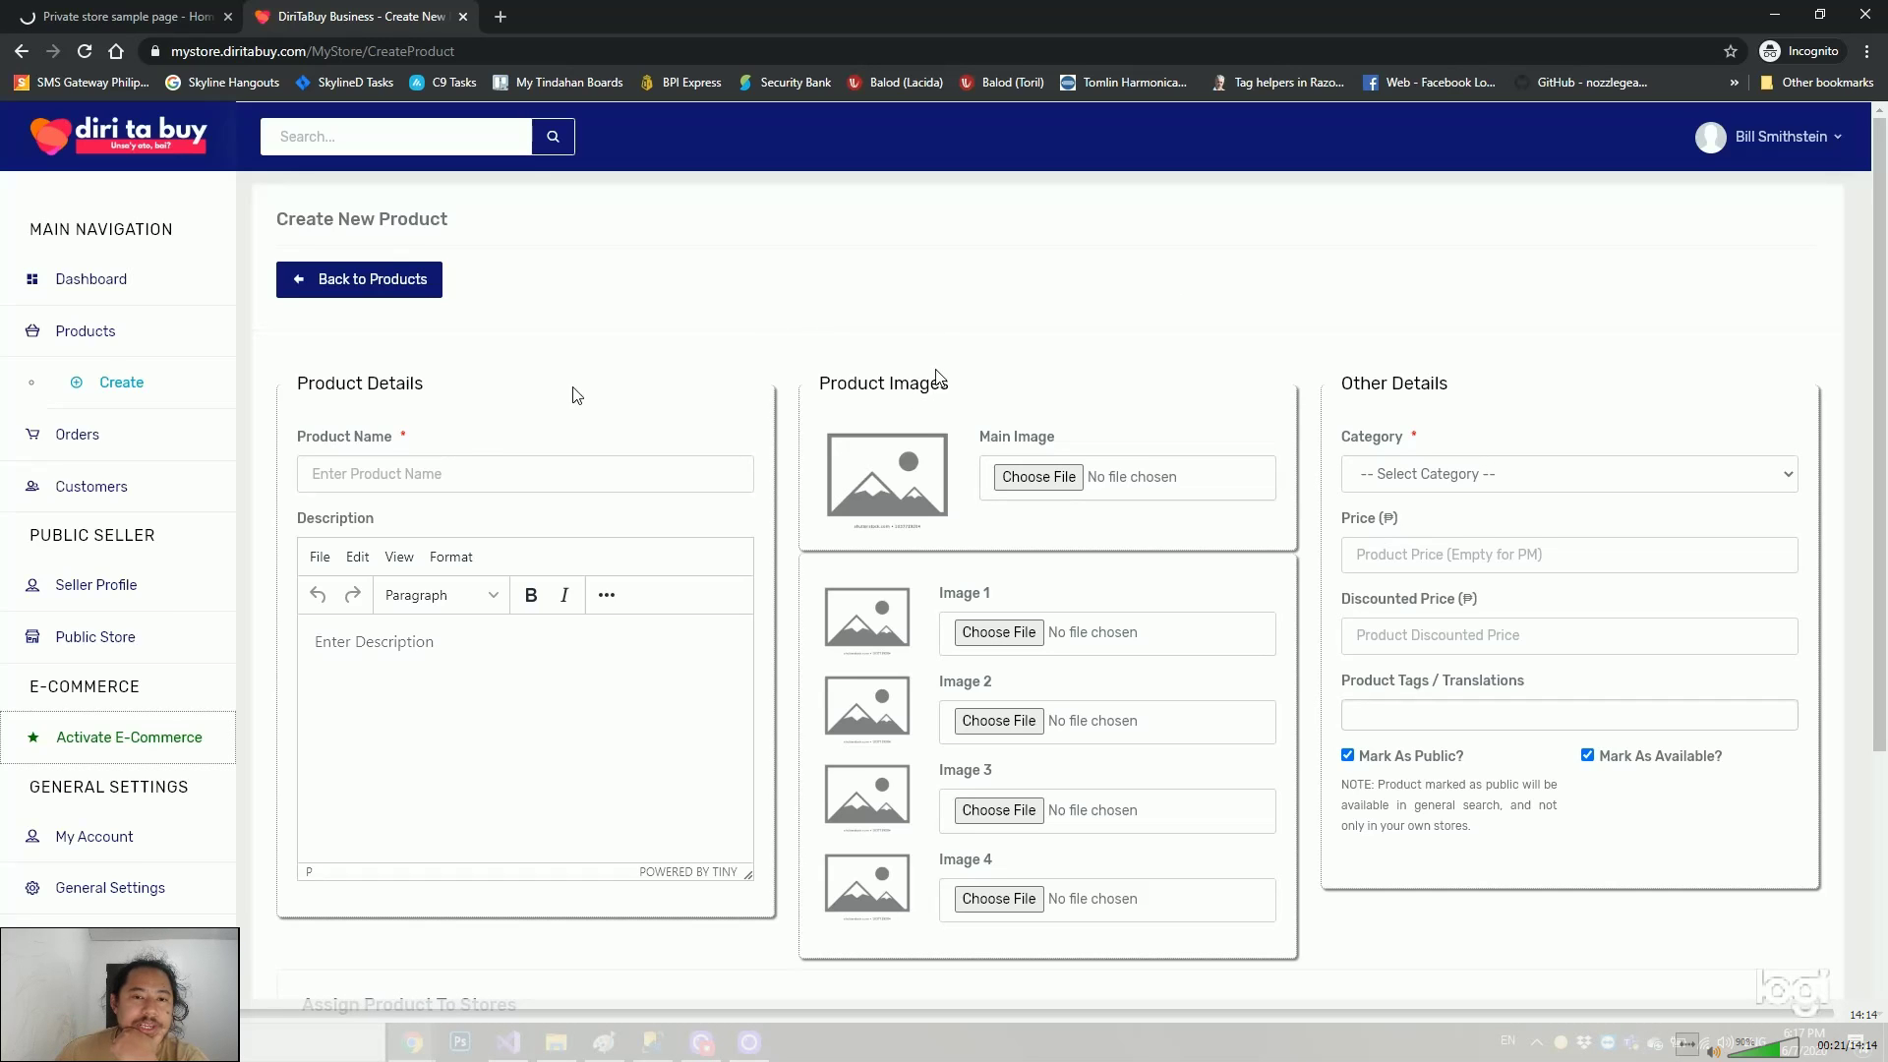
scroll(530, 597, down, 3)
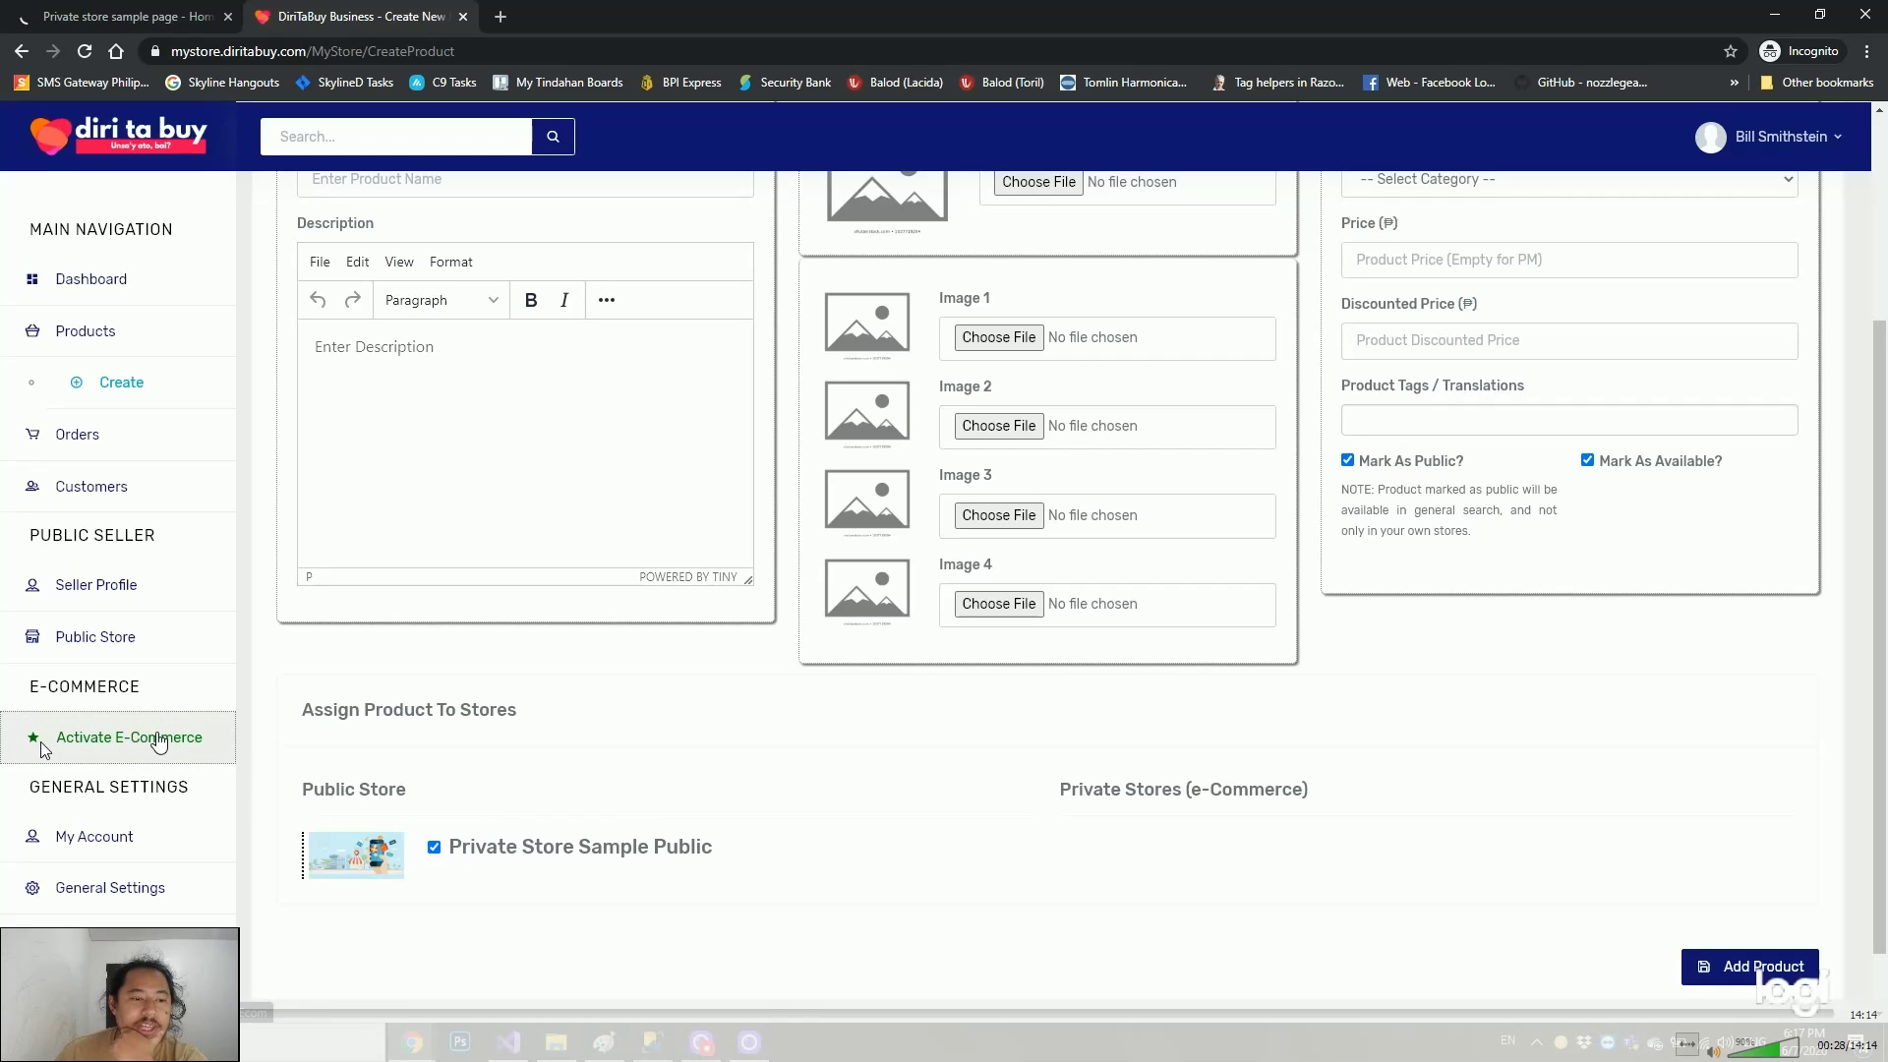
click(159, 742)
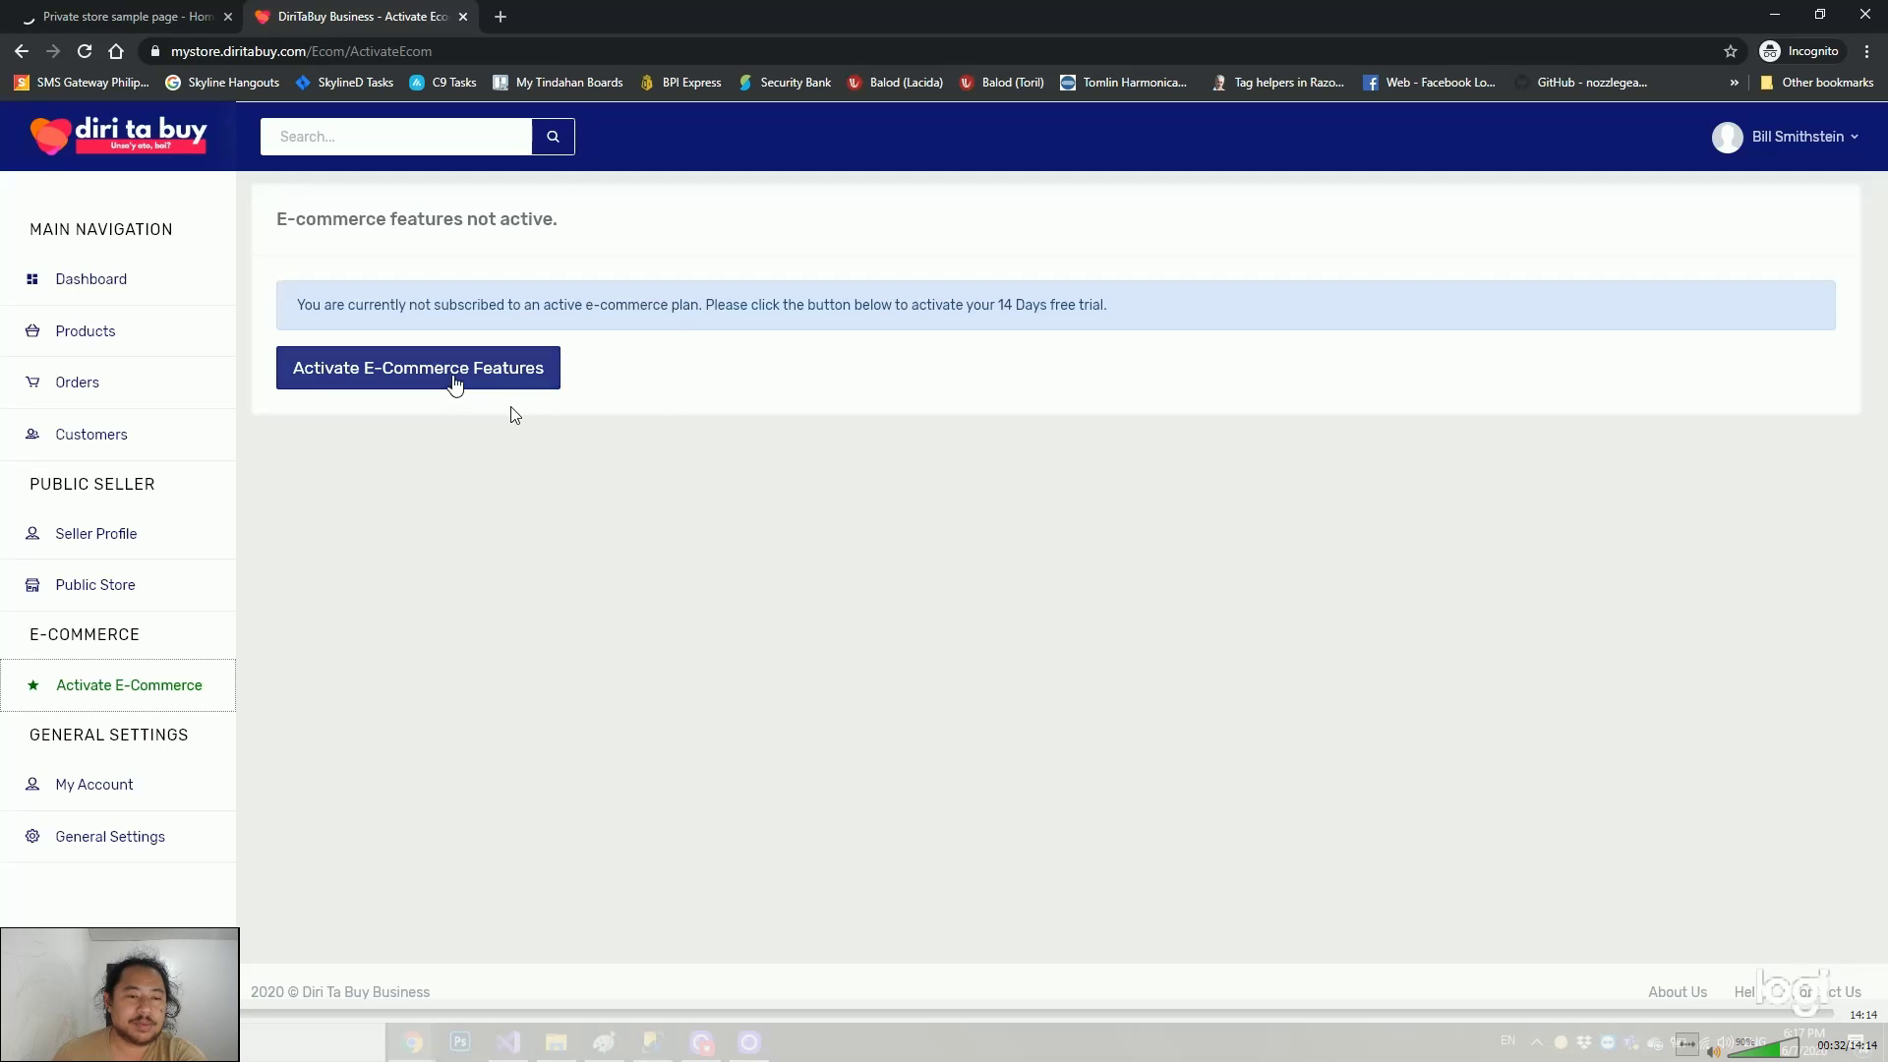
click(458, 378)
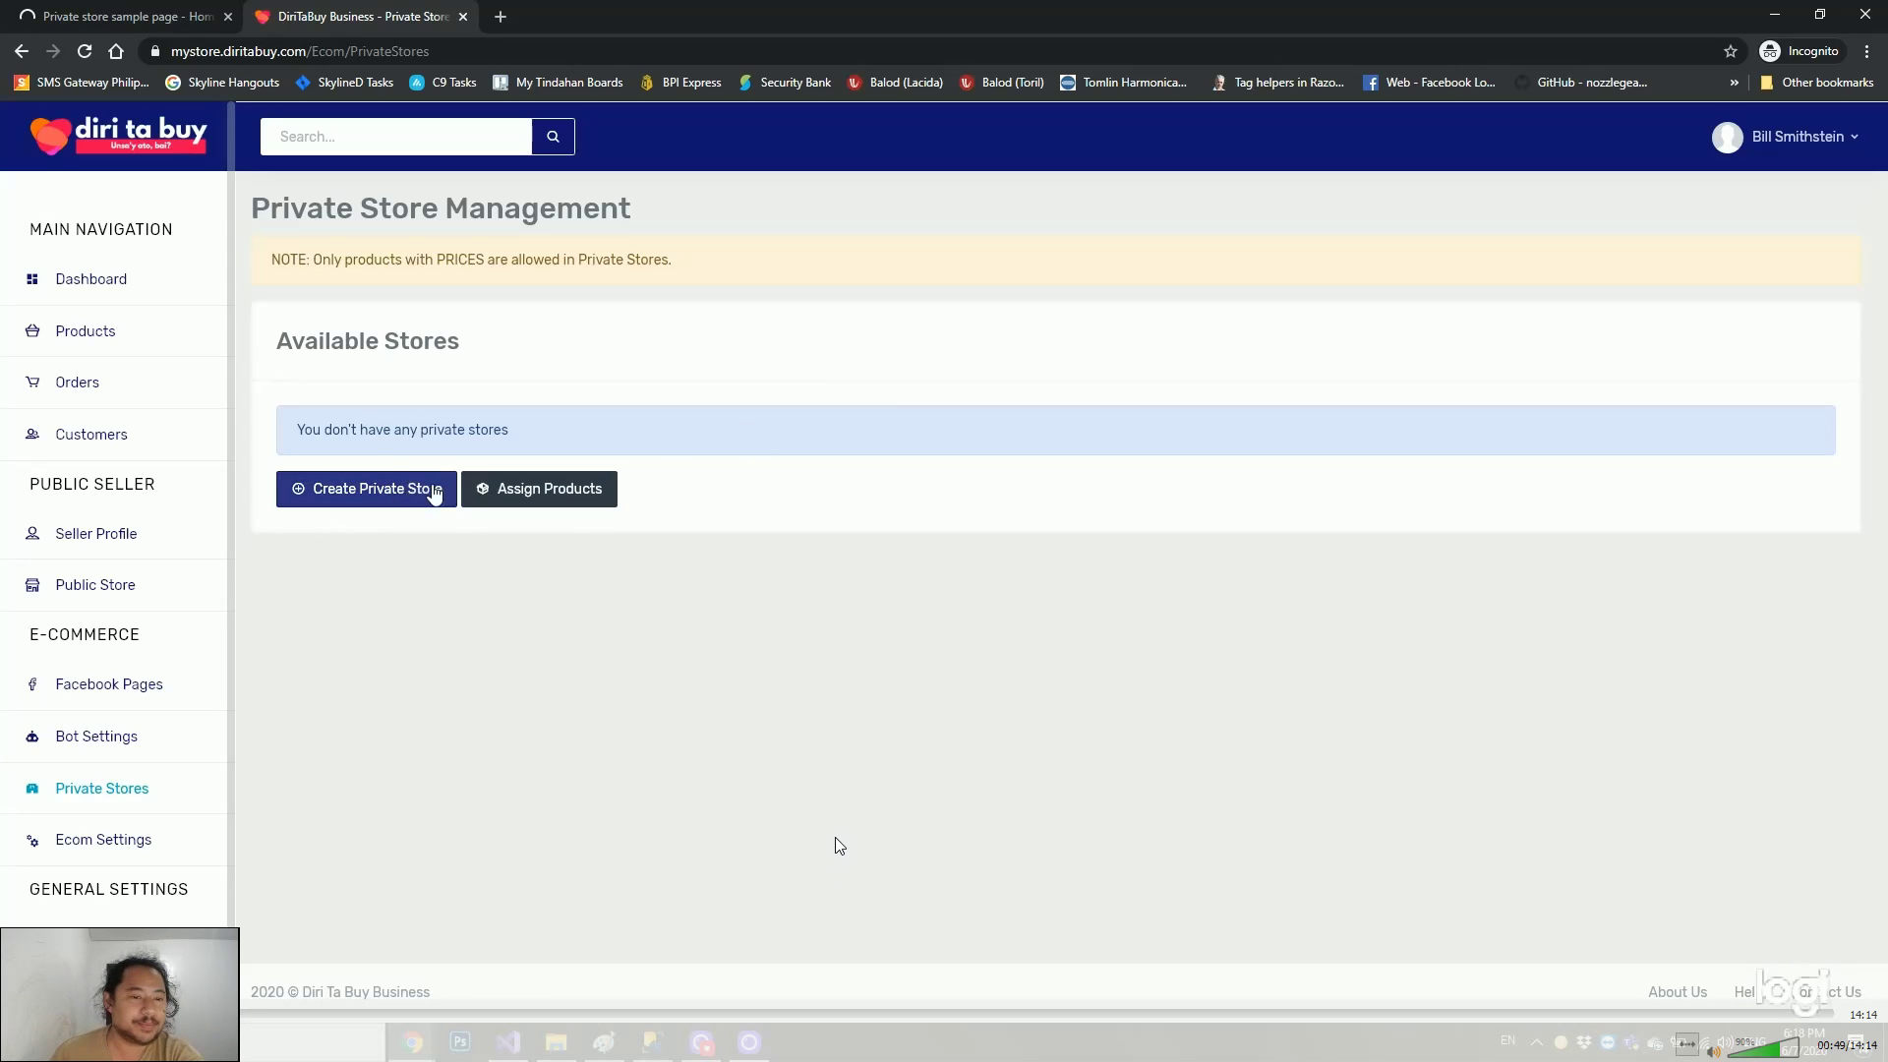
Start a new private store and set AnitoProfile-App.png as its store banner
click(401, 486)
click(787, 614)
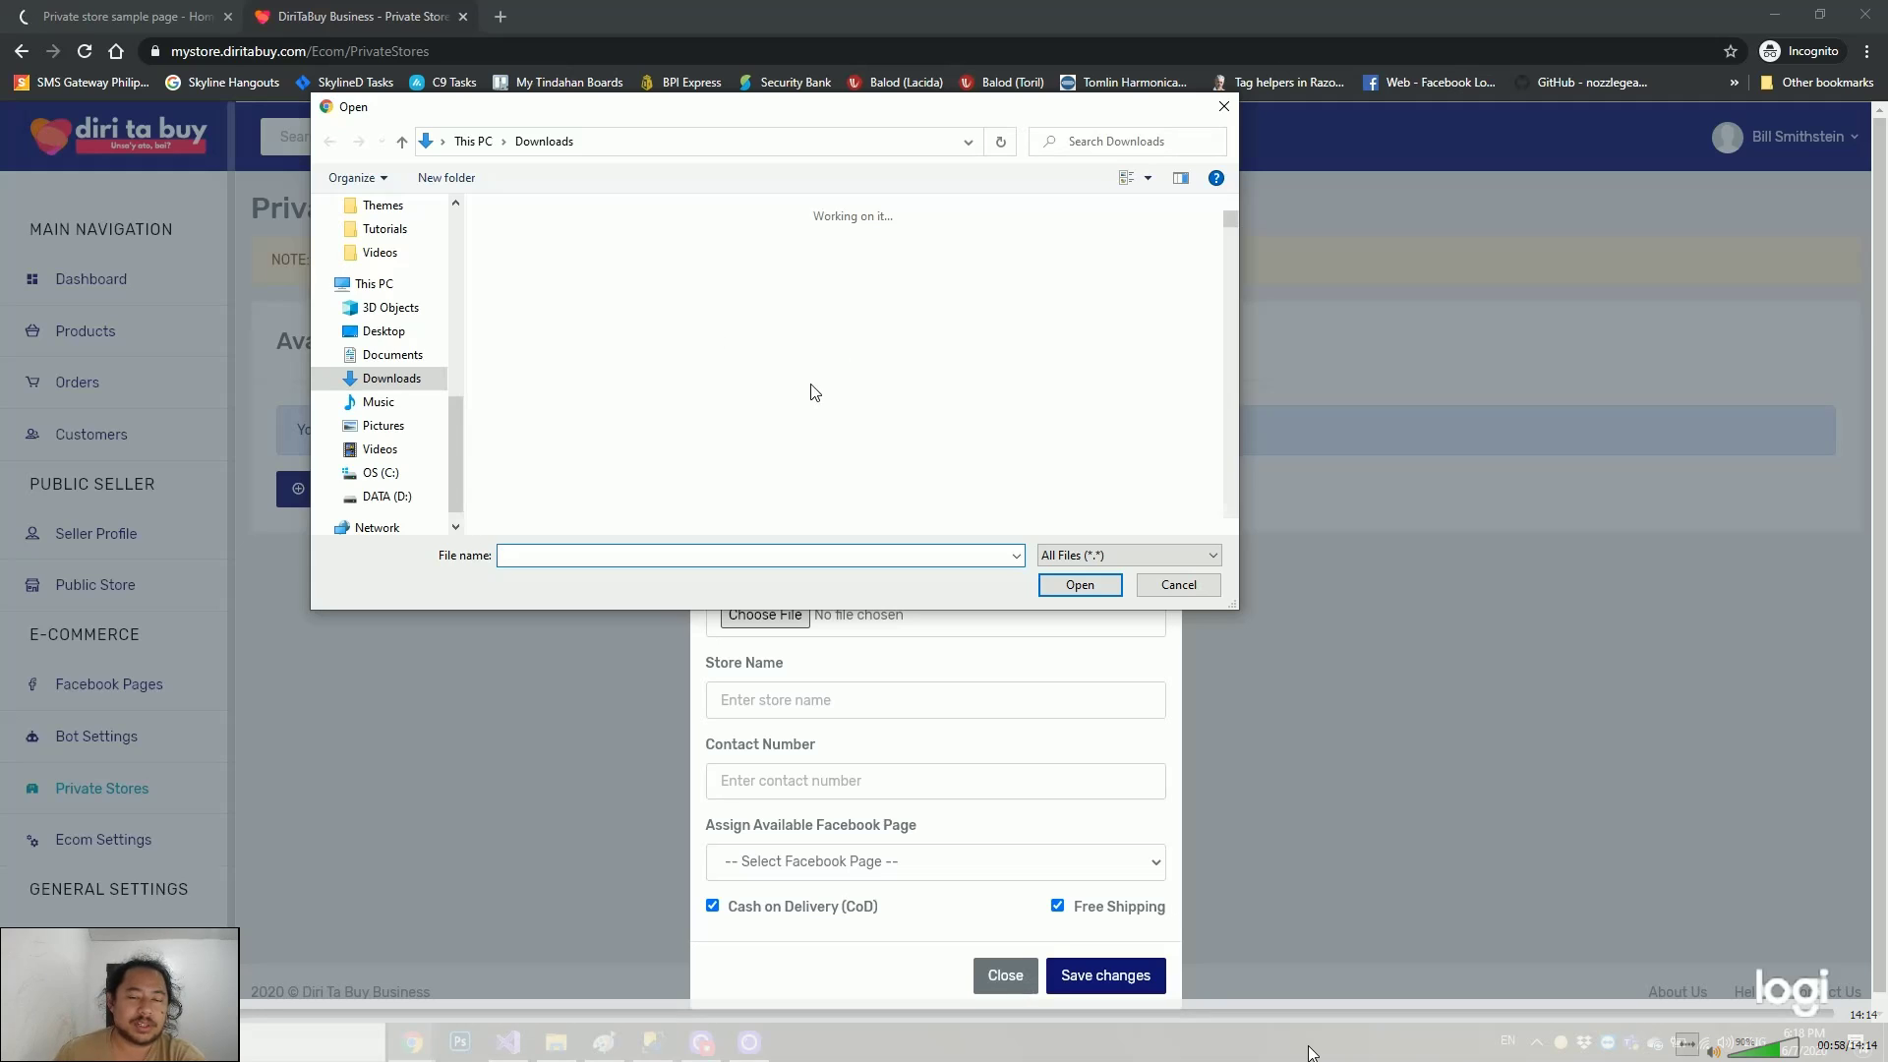
scroll(811, 393, down, 3)
scroll(800, 396, up, 1)
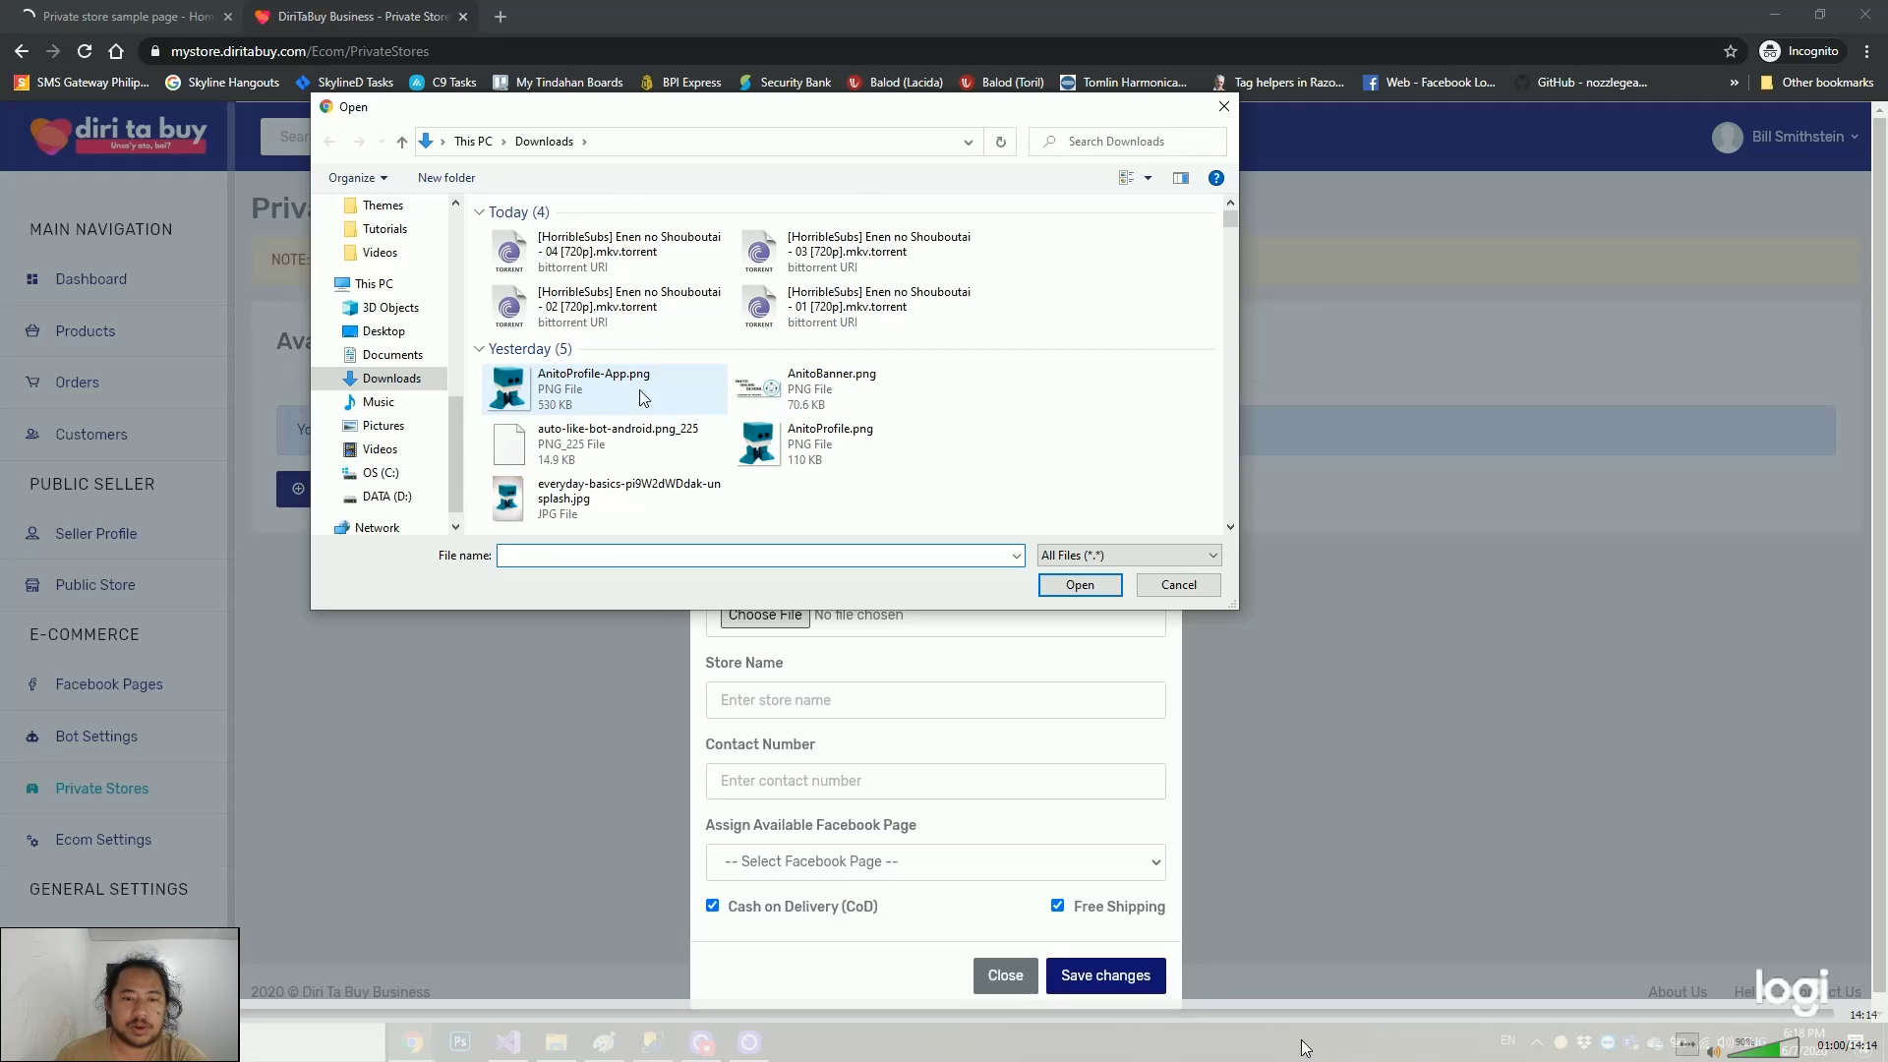
double_click(647, 393)
scroll(914, 531, down, 2)
Name the store My Amazing Private Store, fill in its contact number, and save it without assigning a Facebook page
click(801, 684)
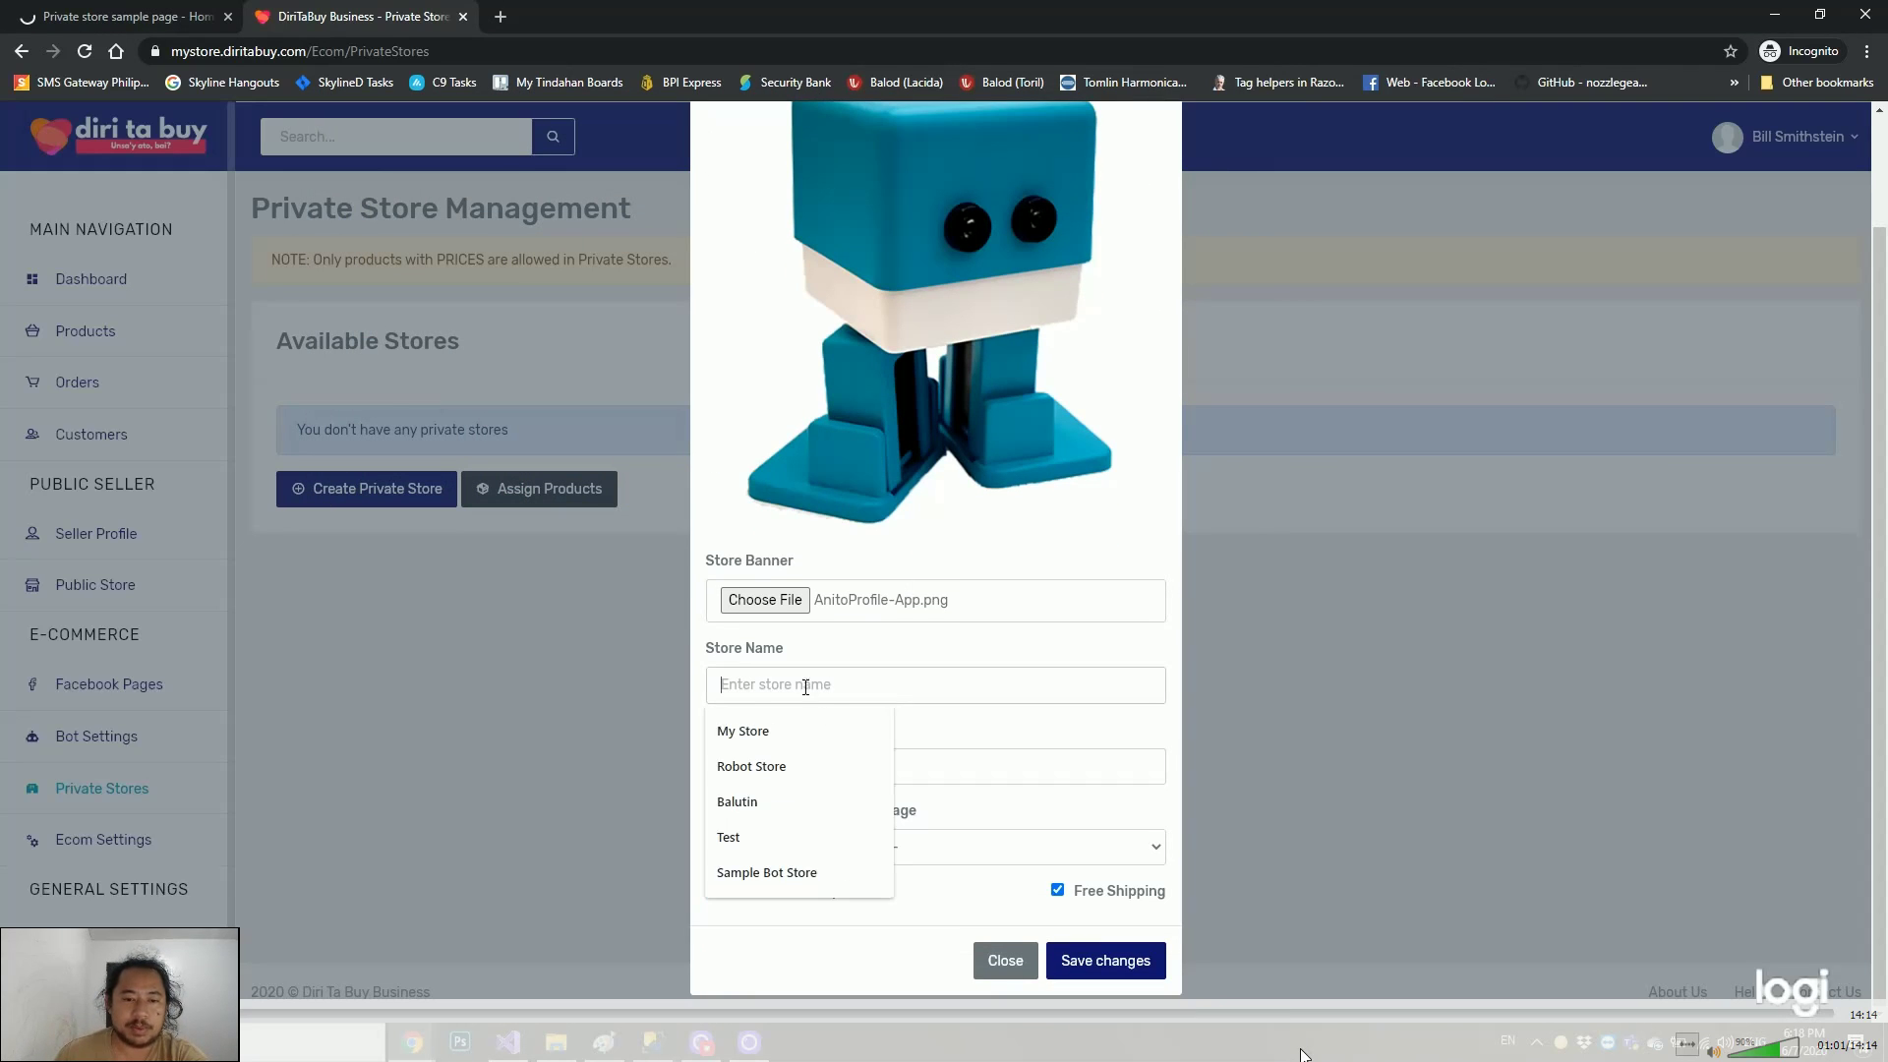
text(My Amazing Private Store)
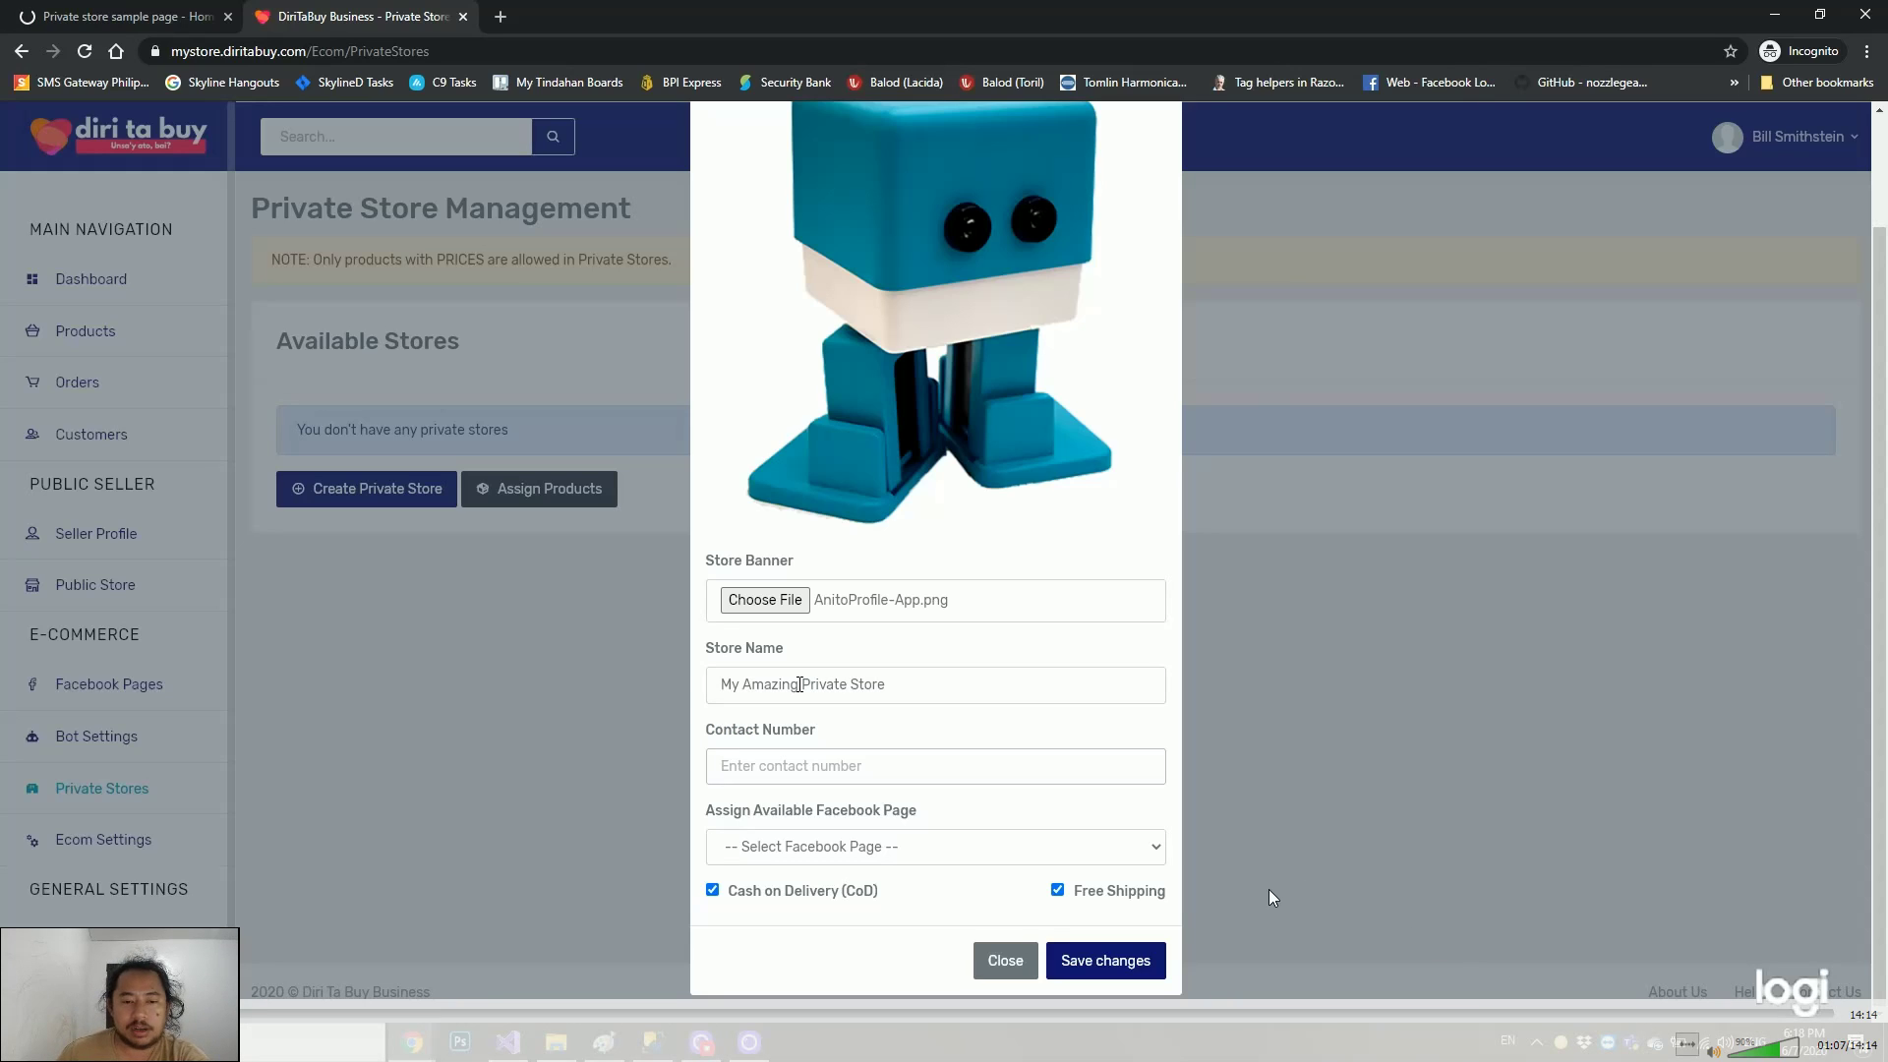
key(Tab)
text(123)
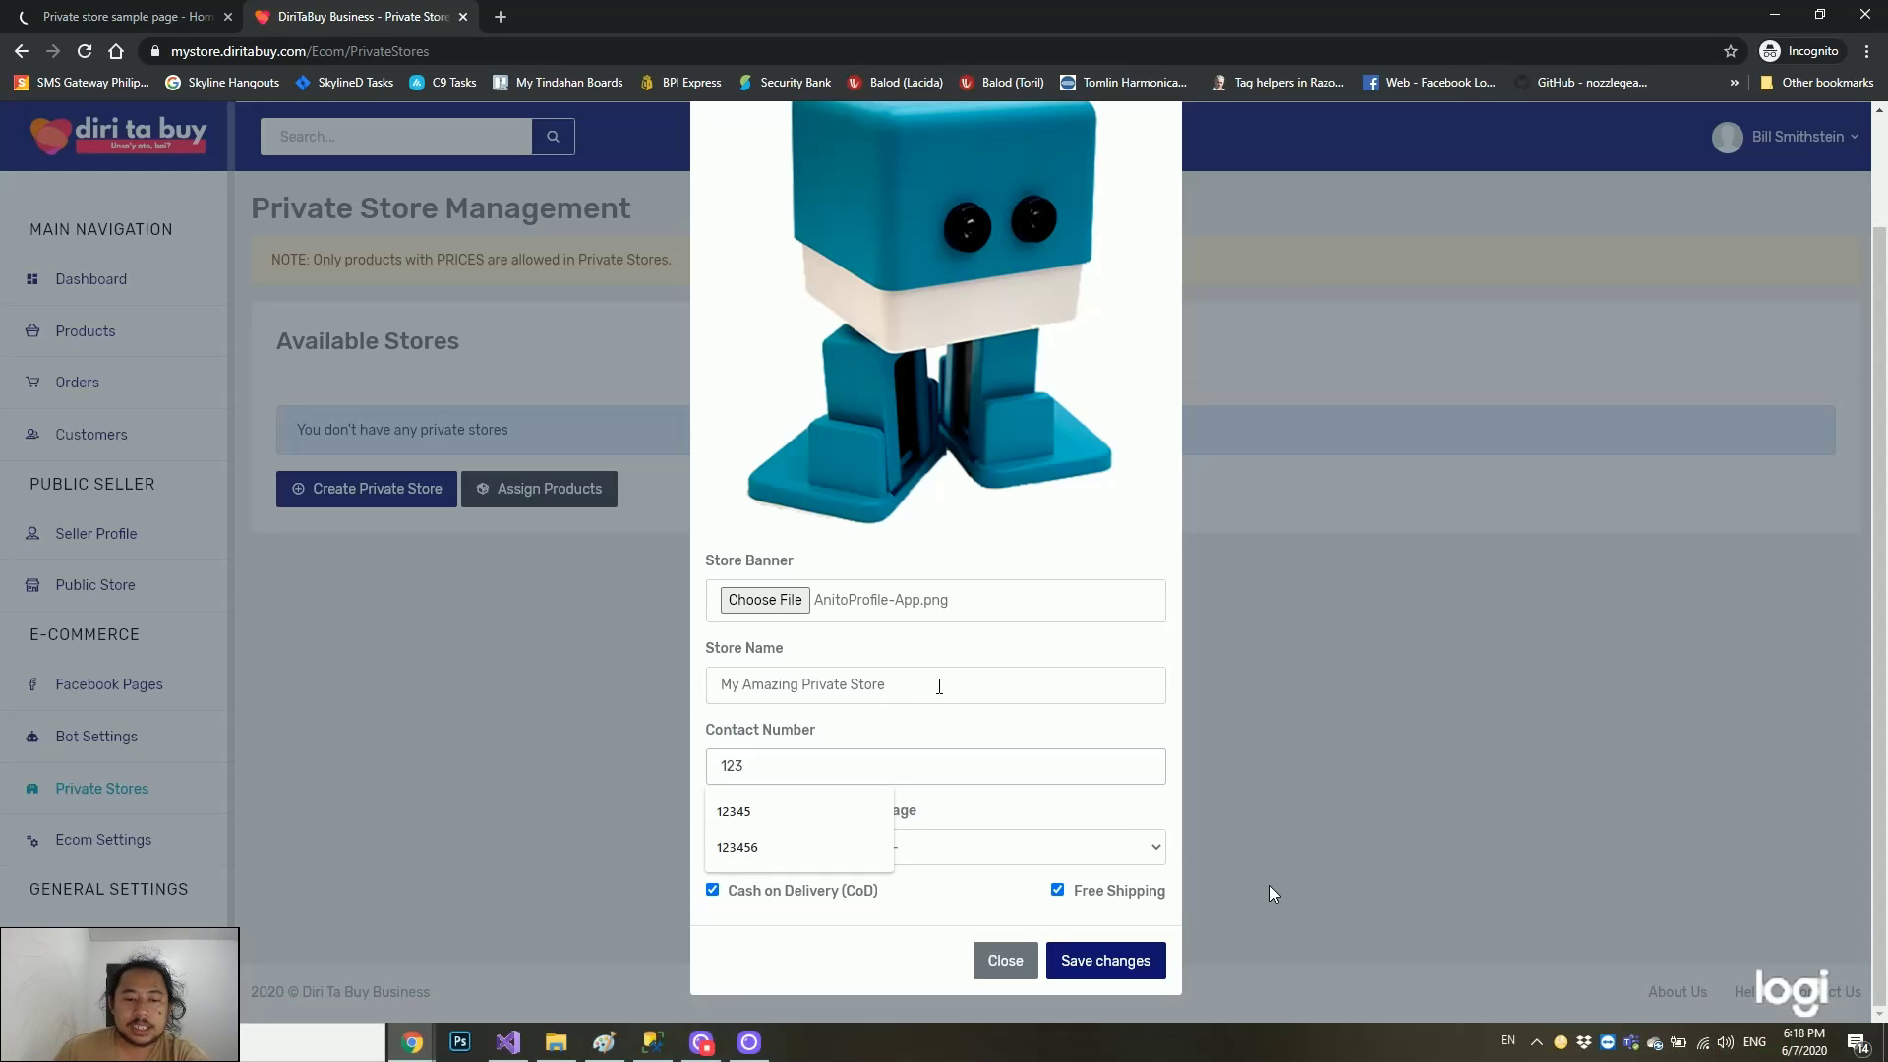
click(981, 854)
click(1038, 807)
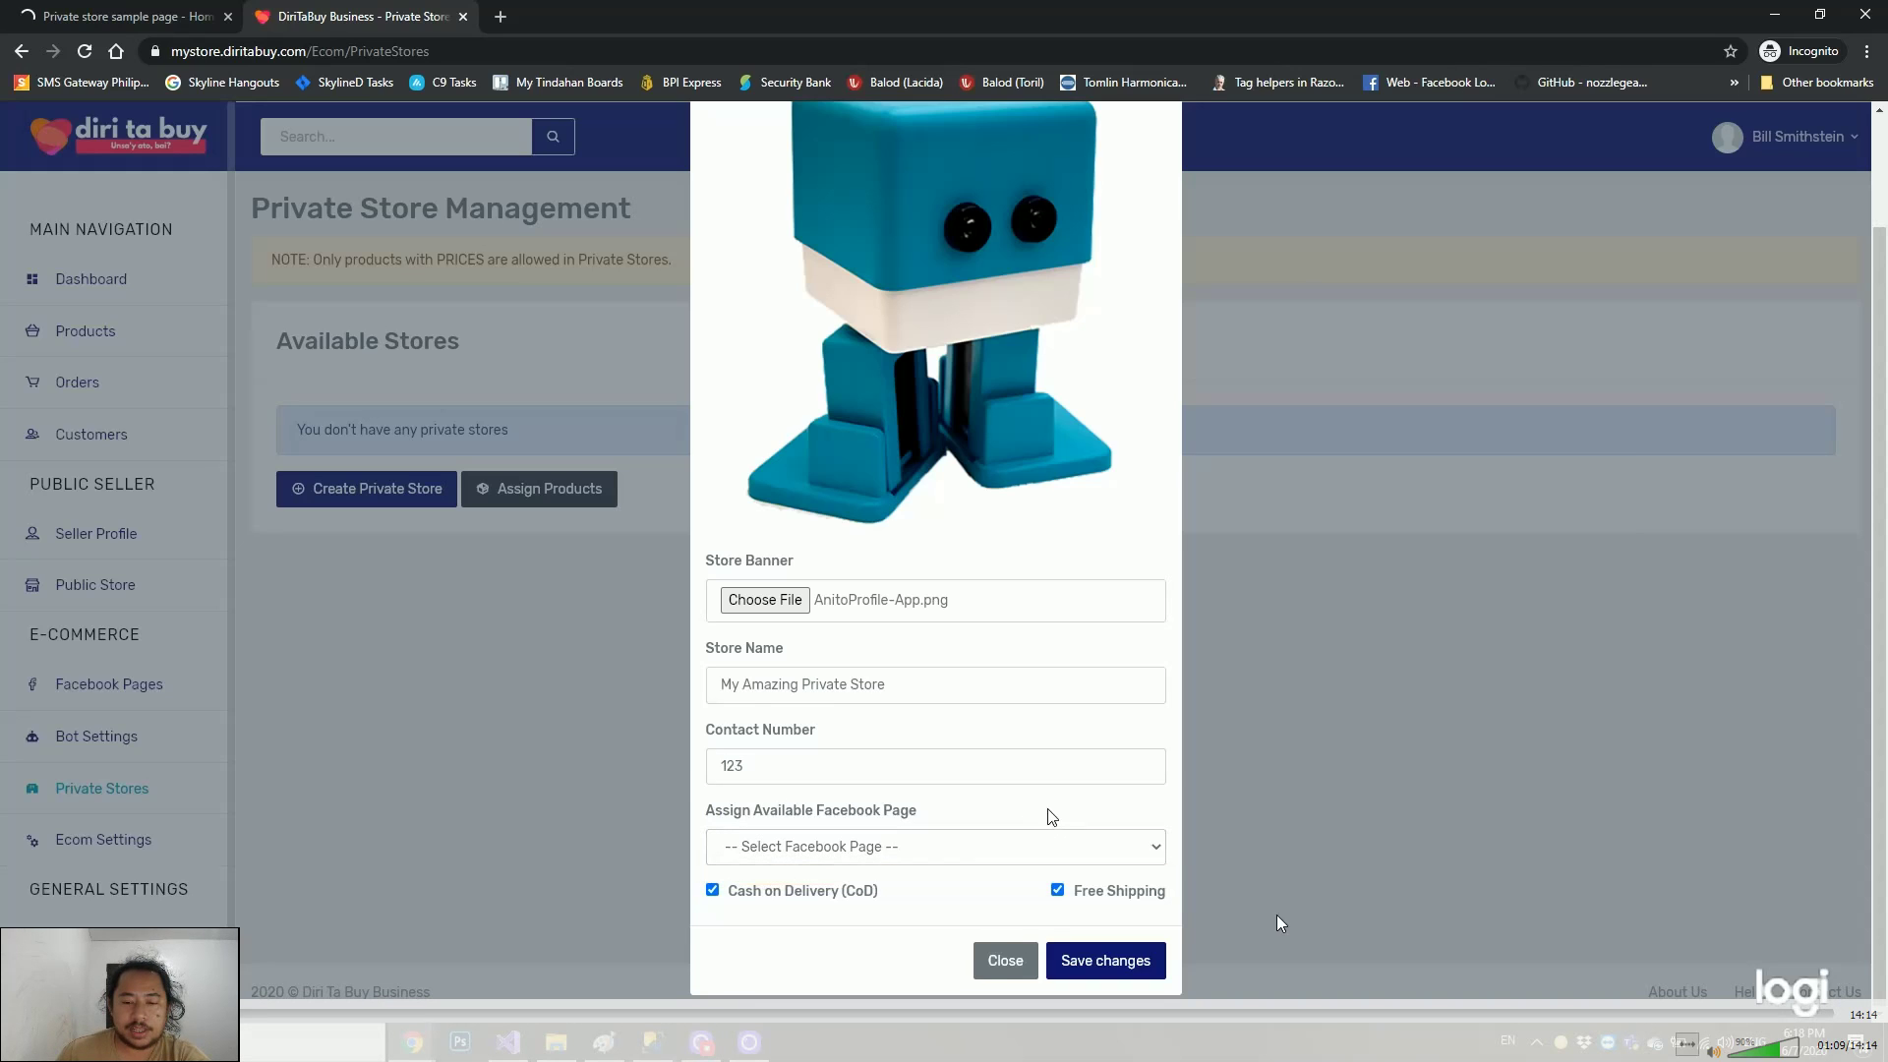
click(978, 838)
click(1005, 792)
click(1105, 958)
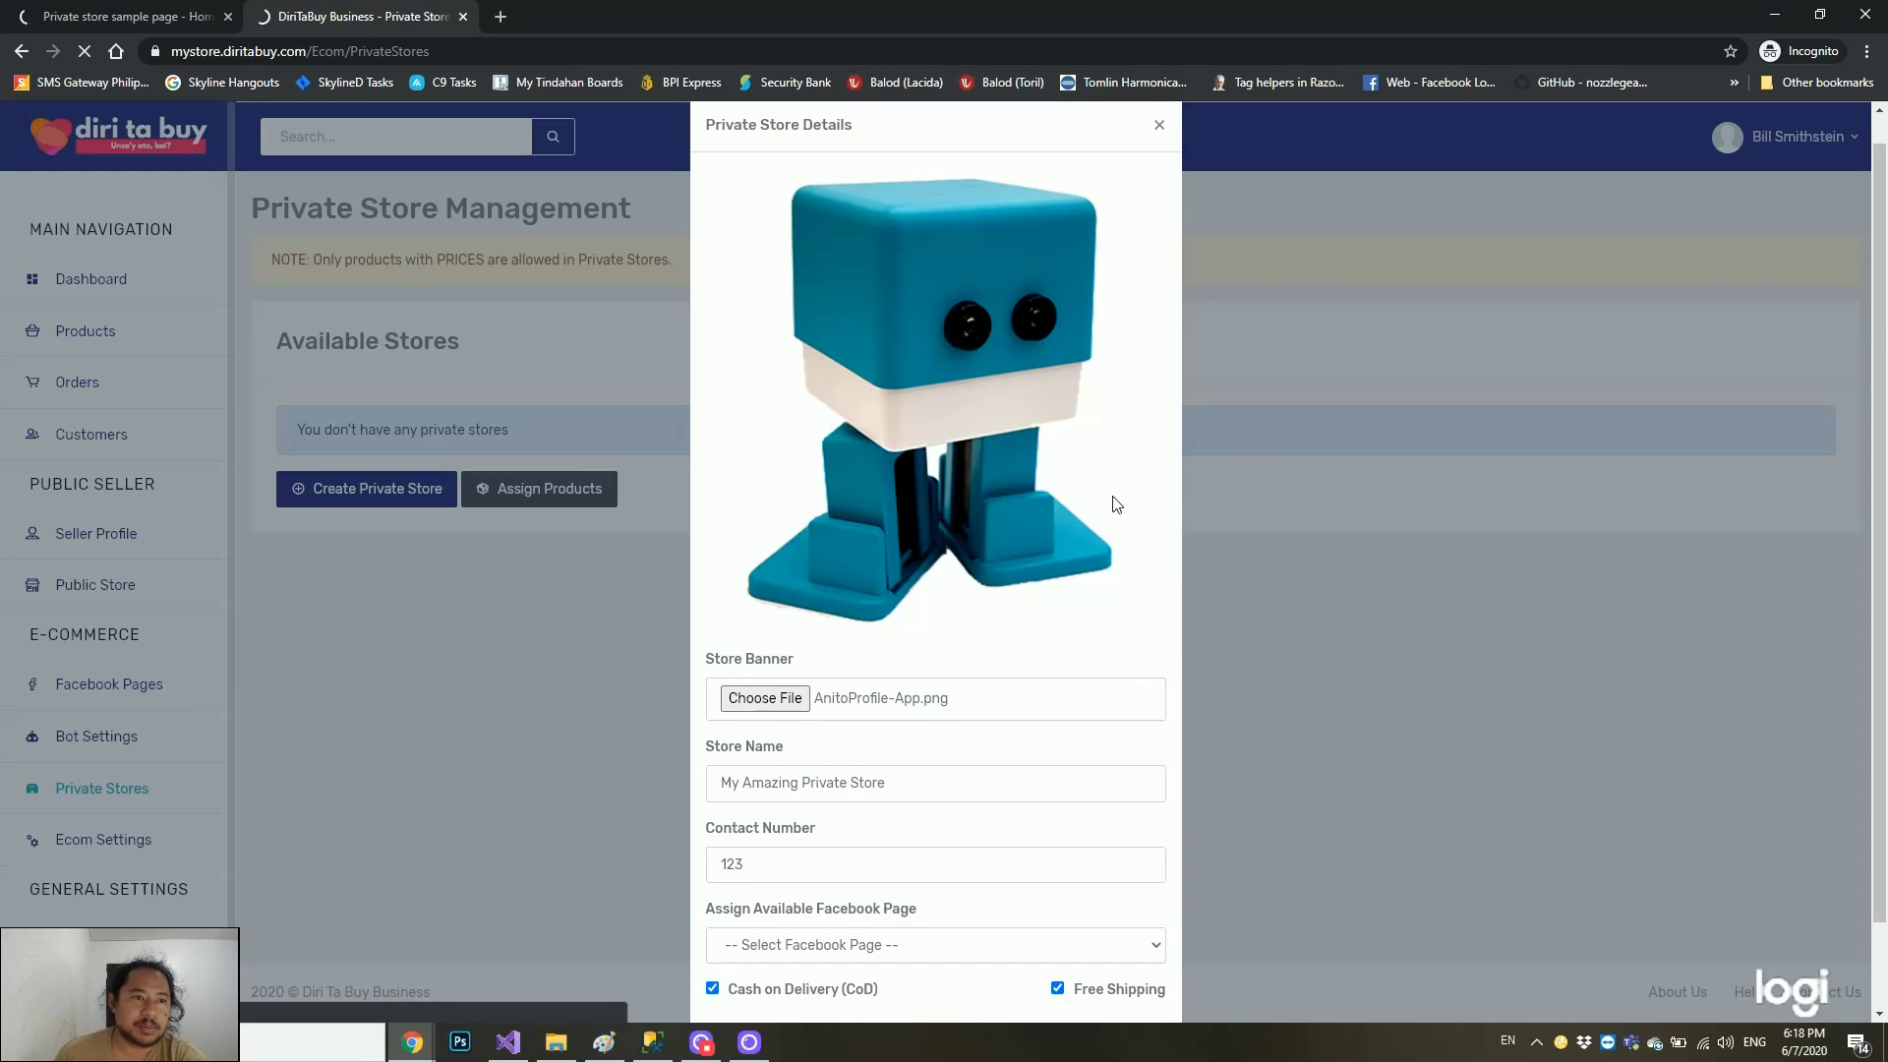
scroll(1149, 750, down, 1)
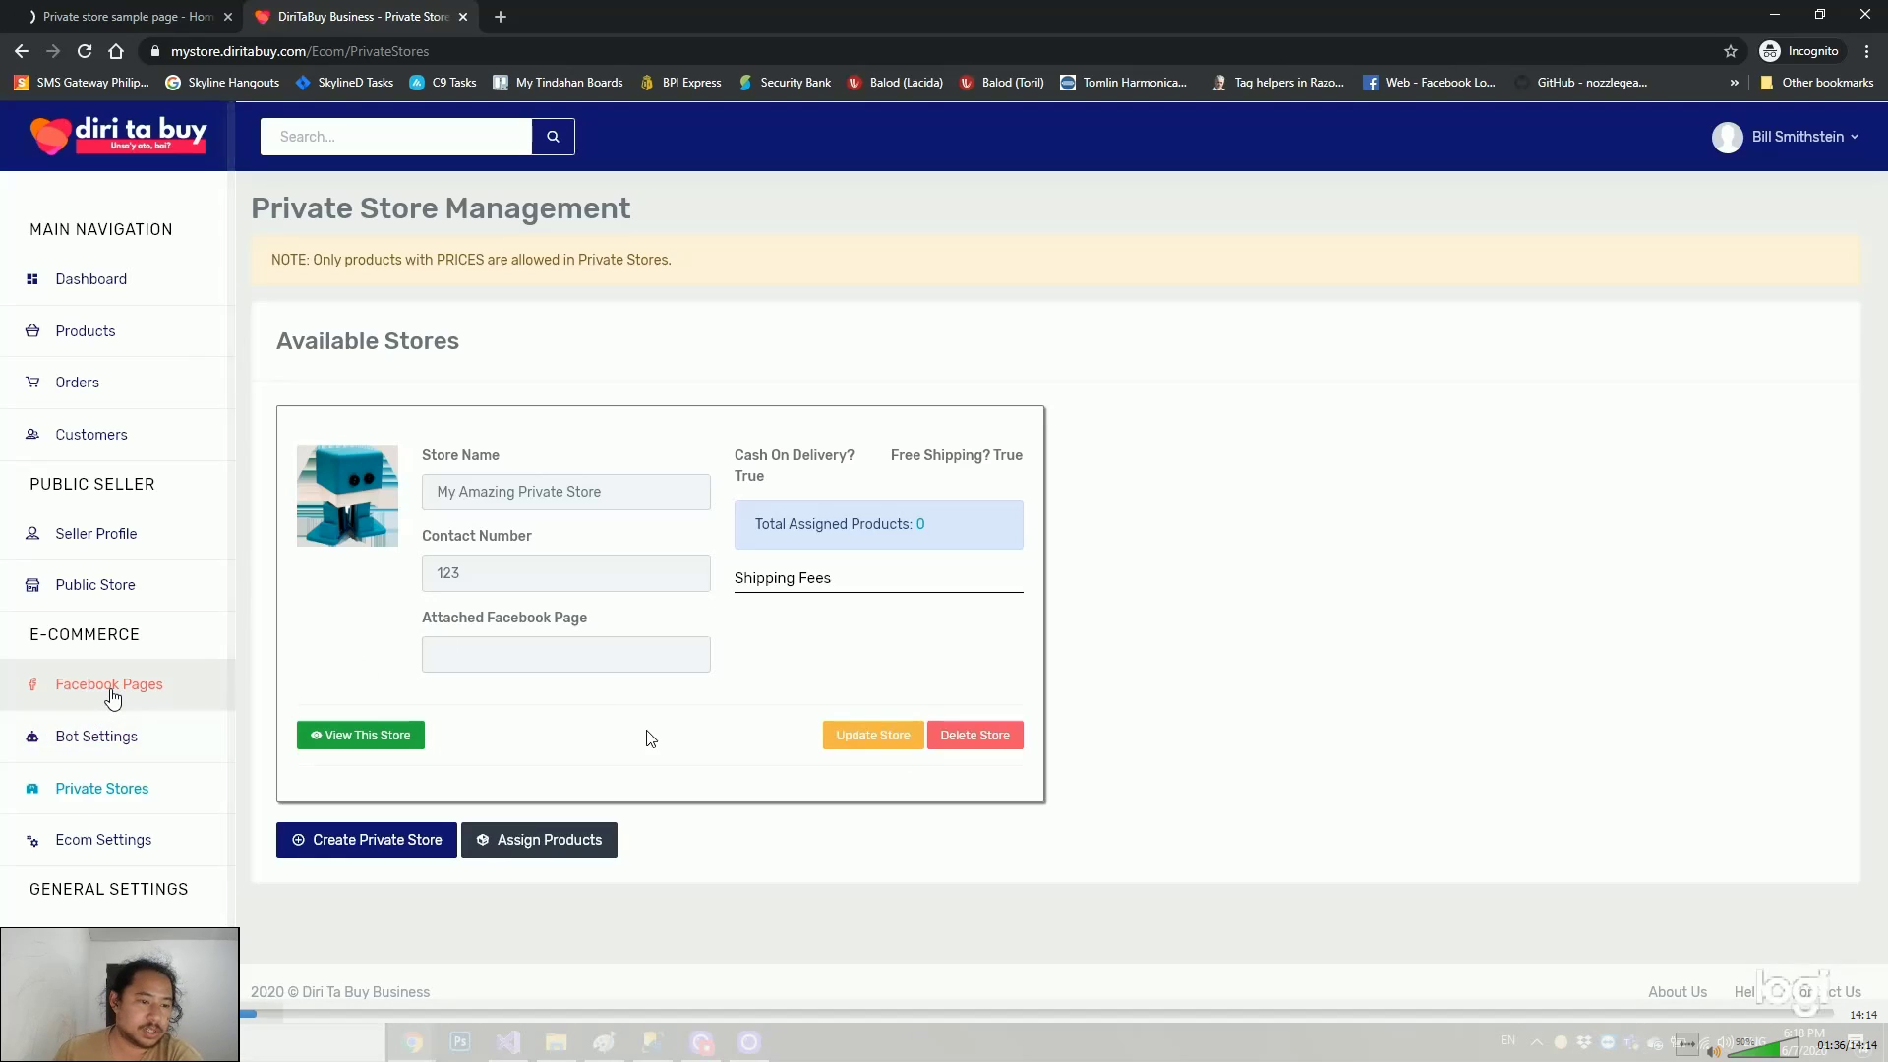
Start updating the Facebook page settings and continue with the signed-in Facebook account
click(135, 703)
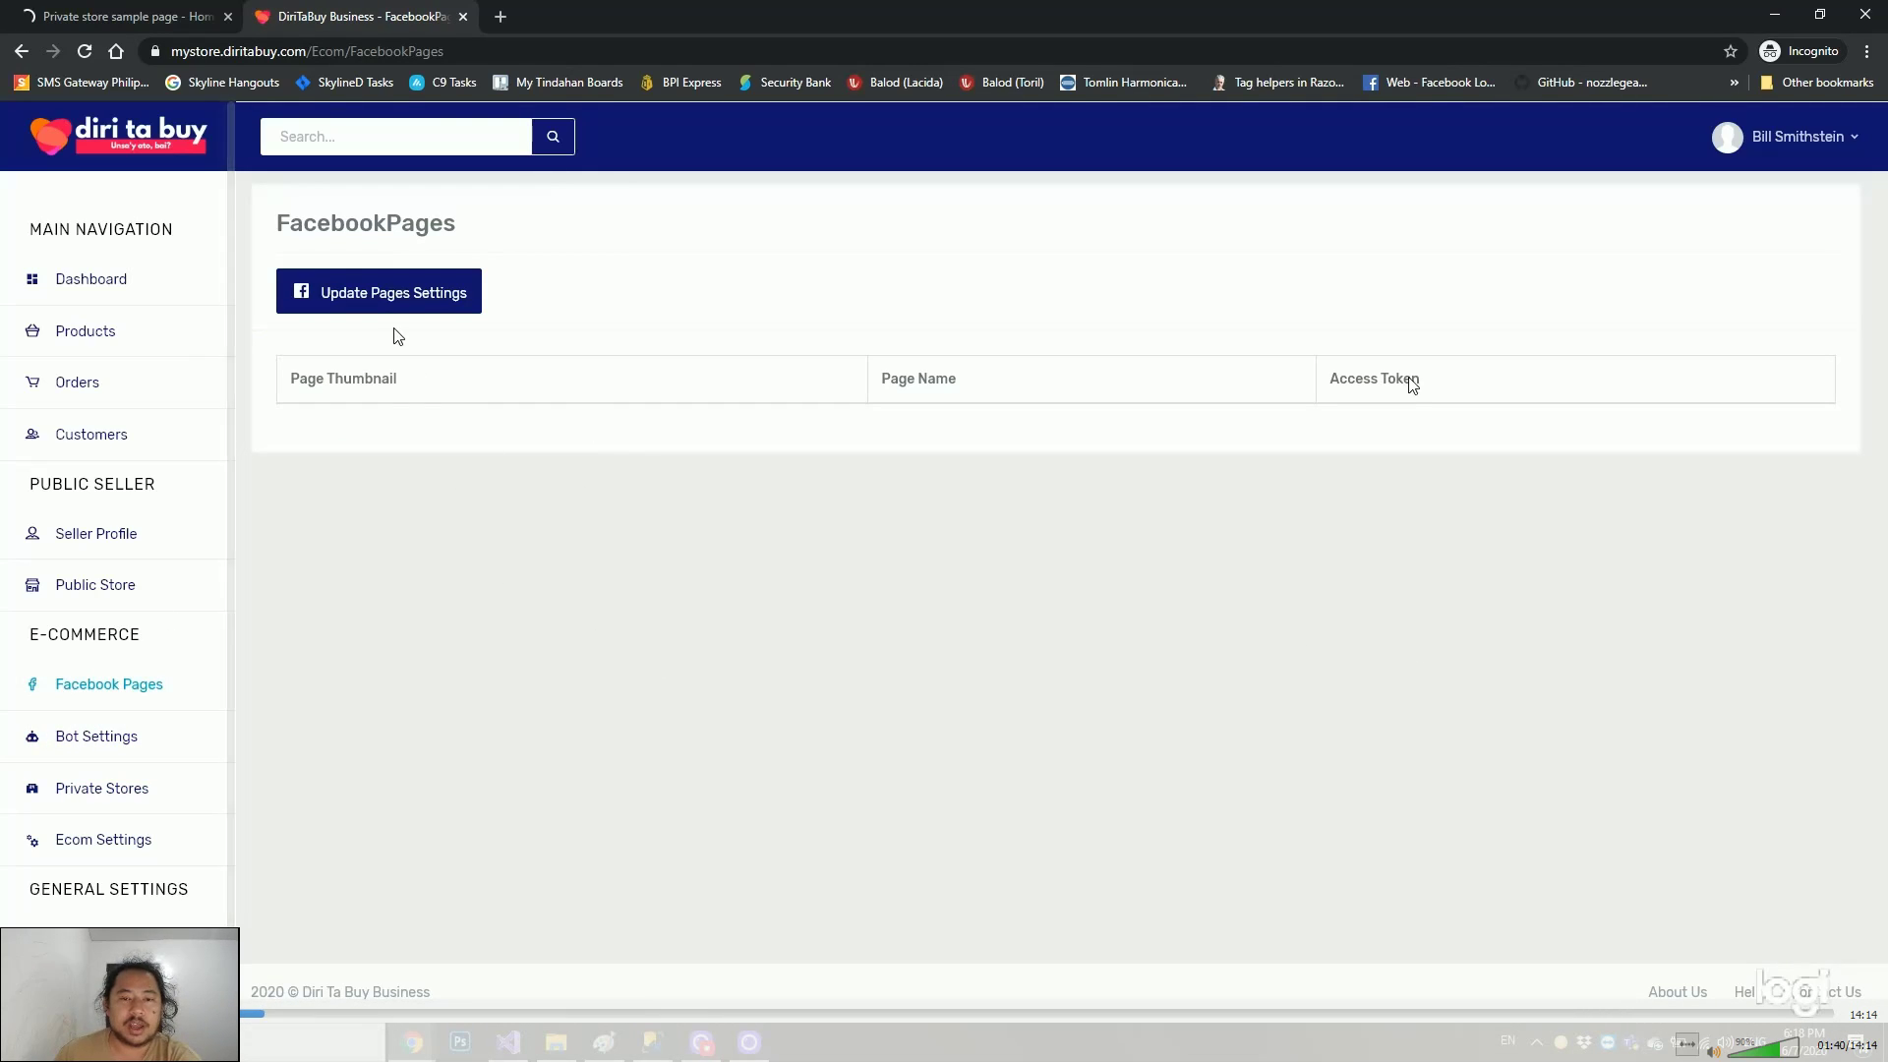
click(394, 295)
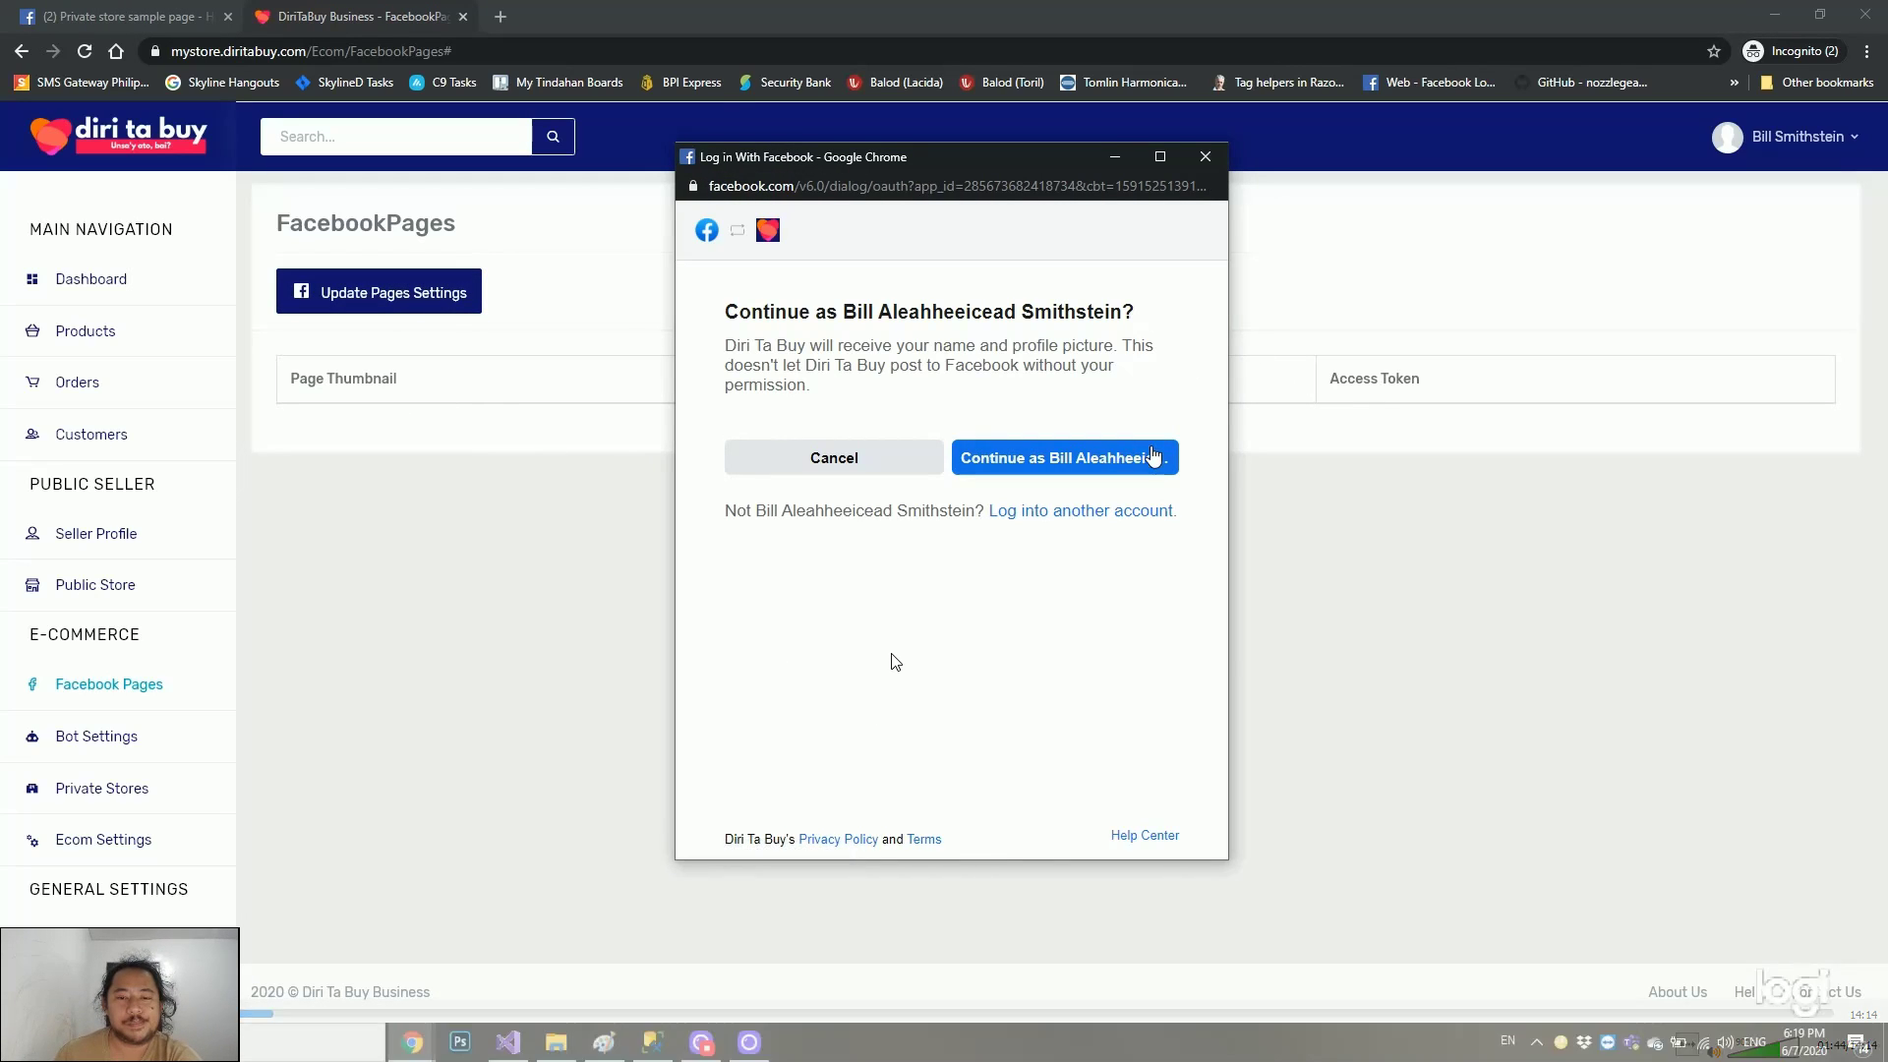
click(1097, 464)
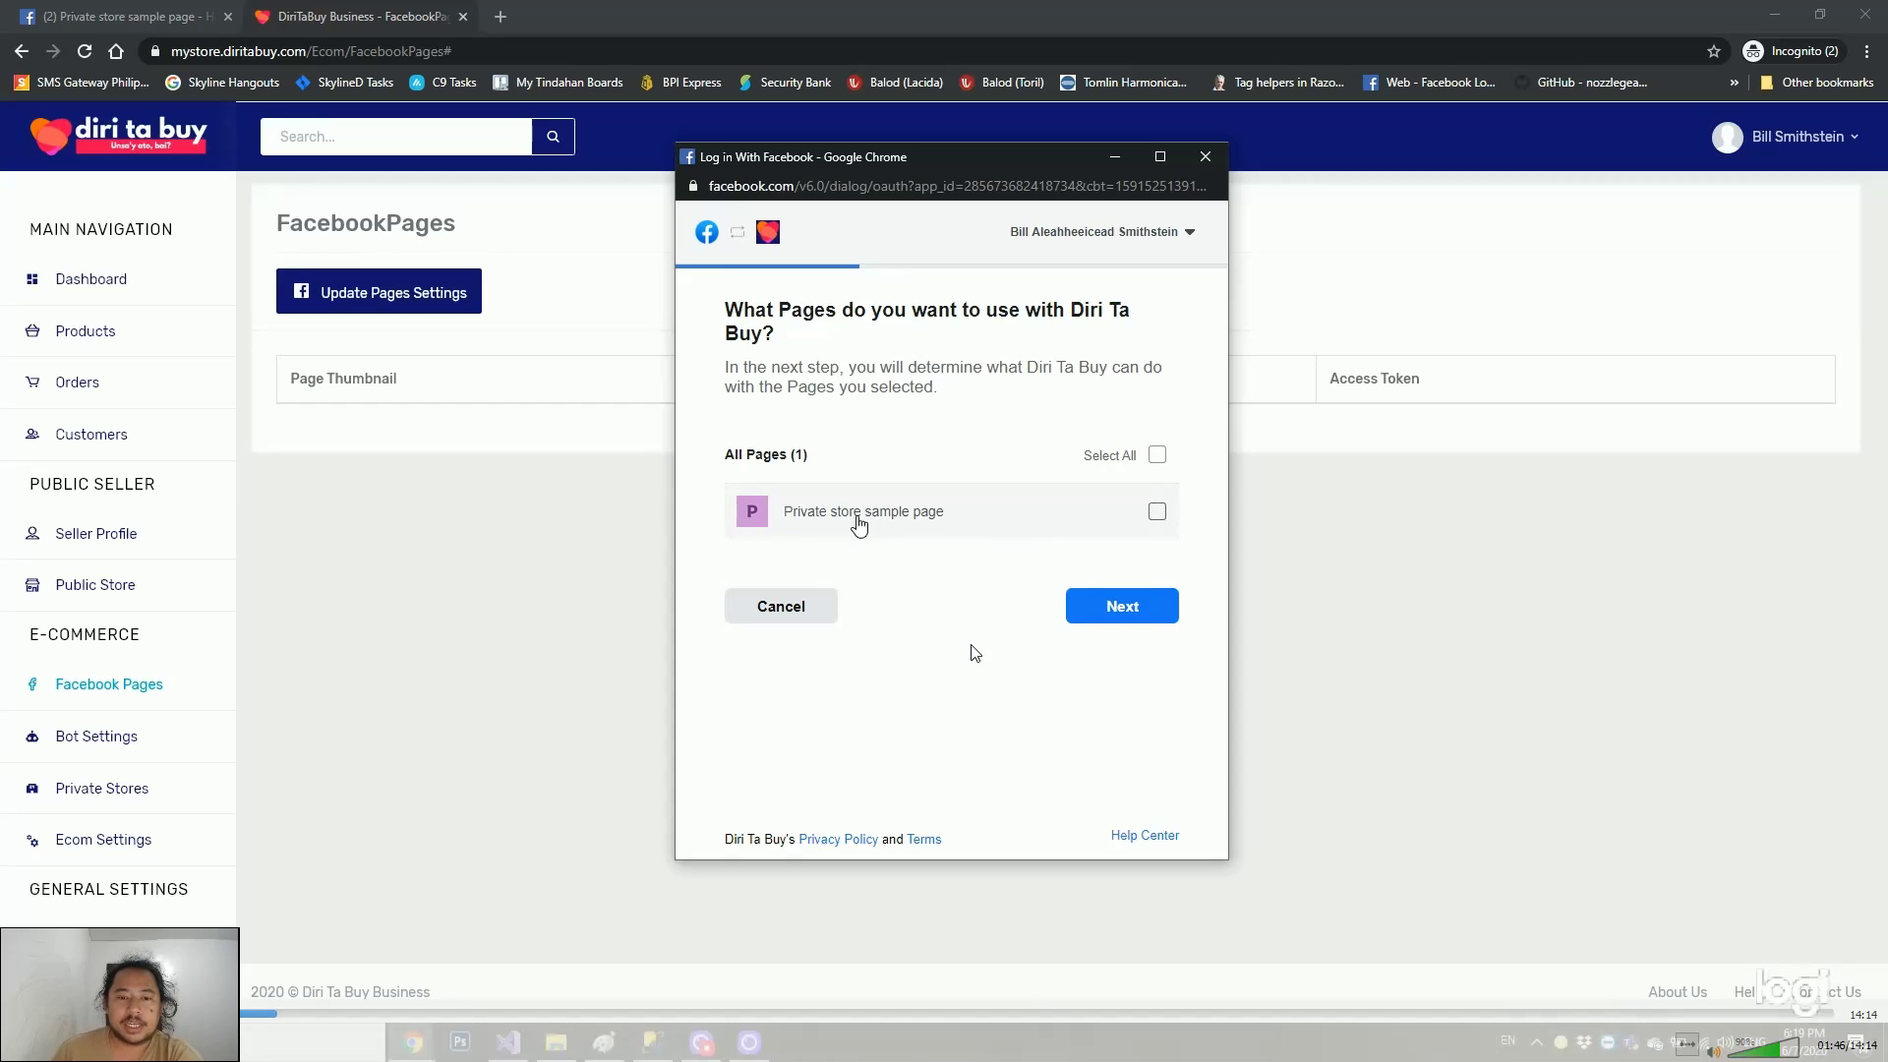
Switch to the Private store sample page on Facebook and send it the messages "Hello" and "Are you there?"
click(106, 8)
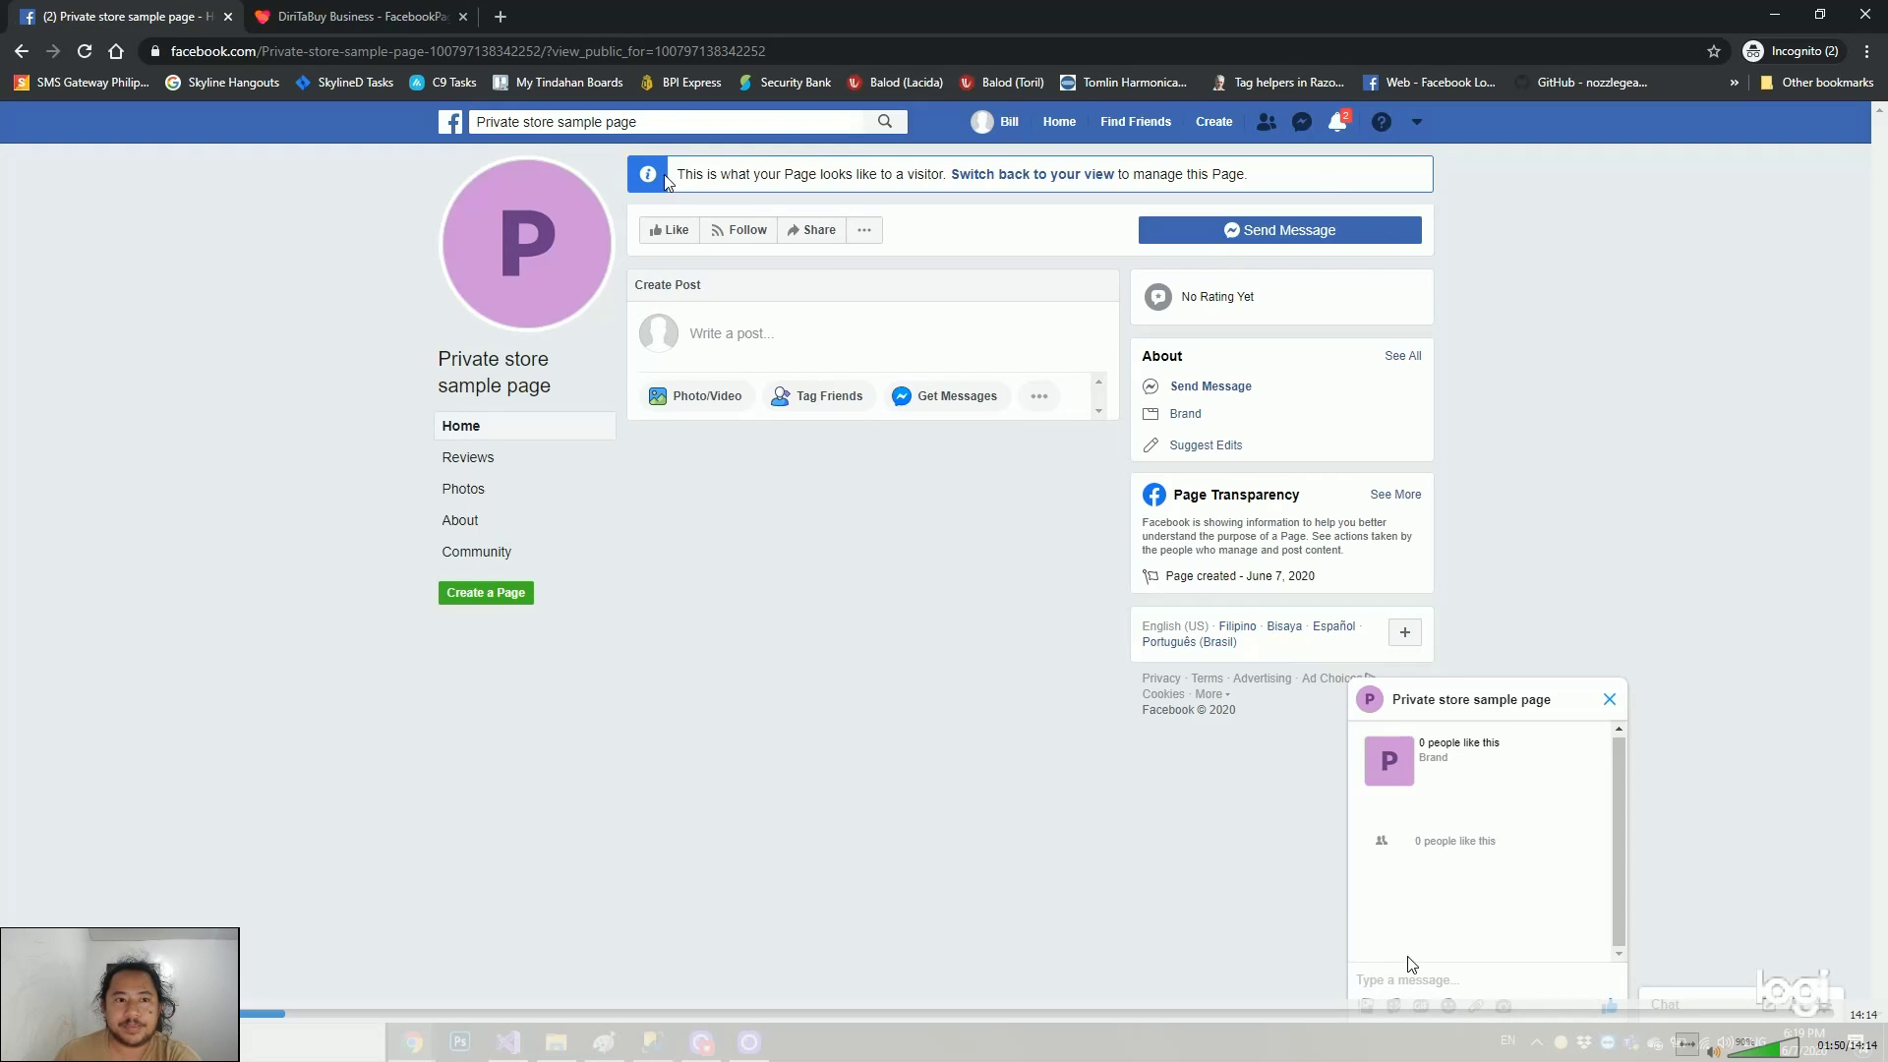
text(Hello)
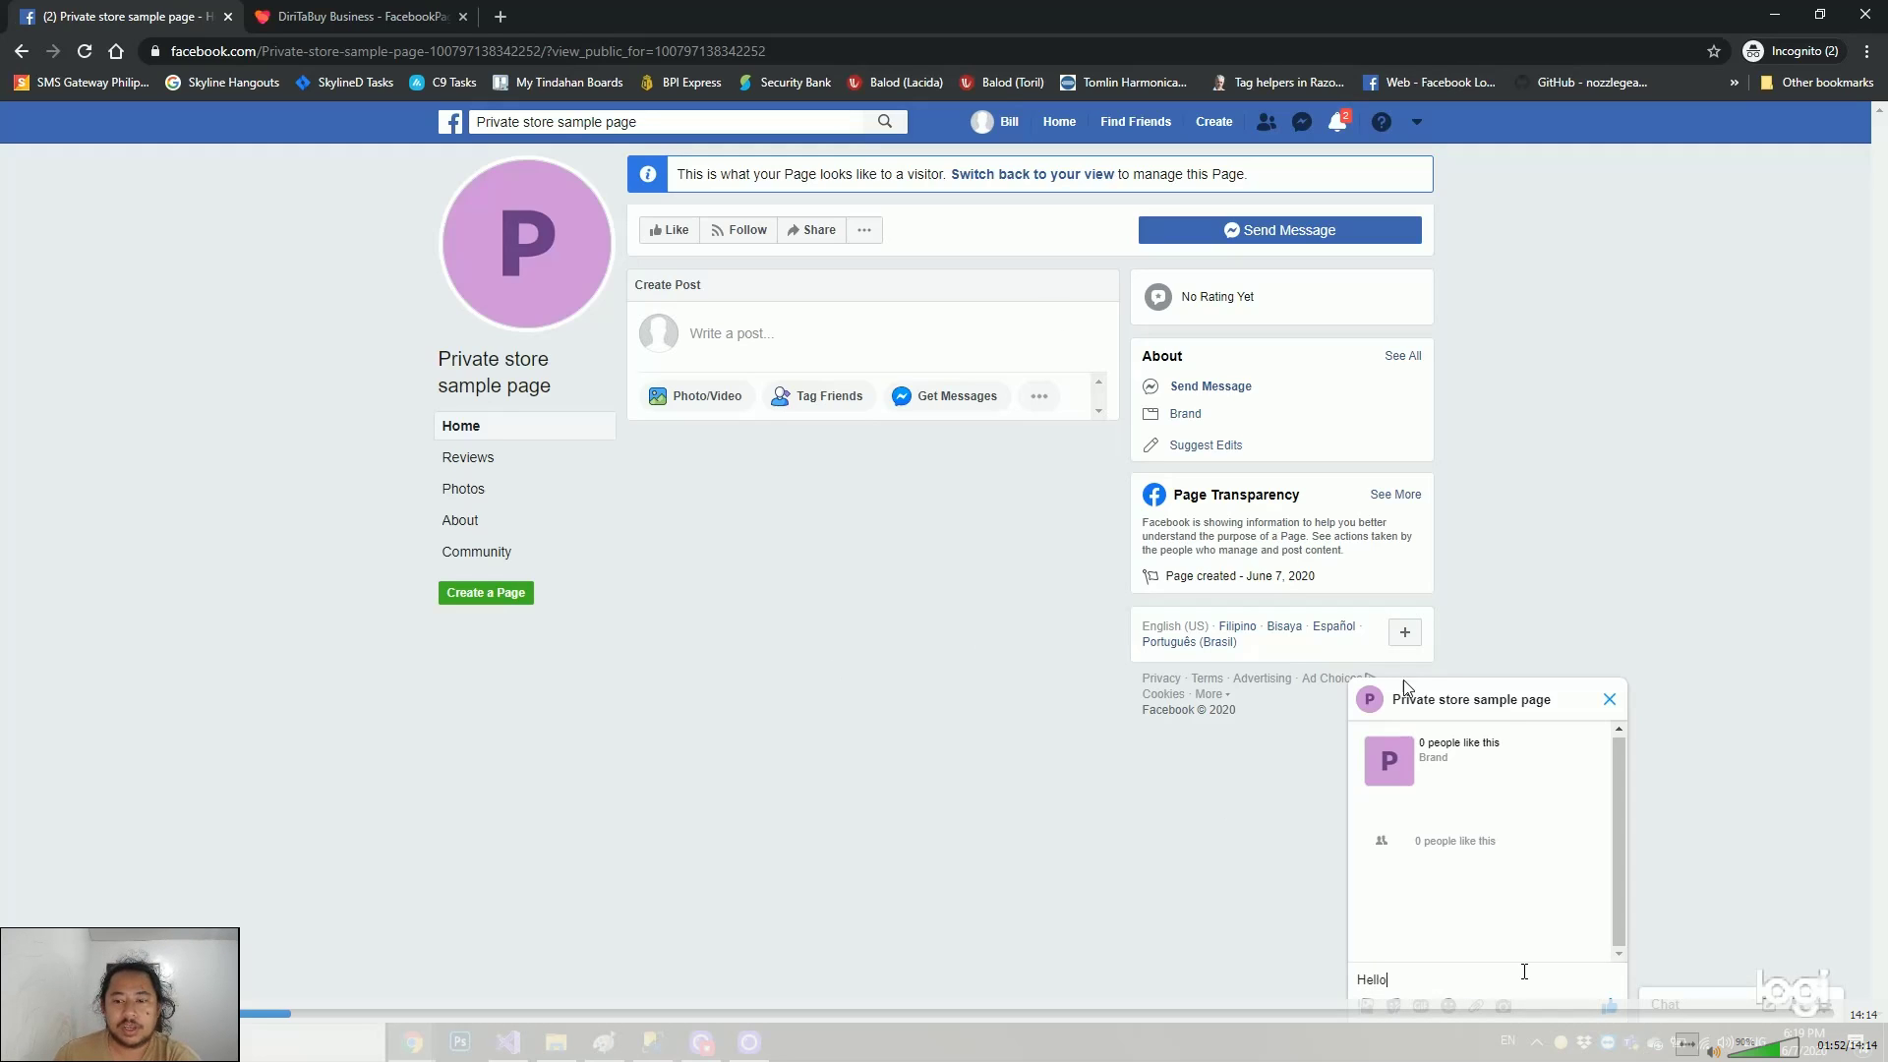
key(Return)
text(Are you there?)
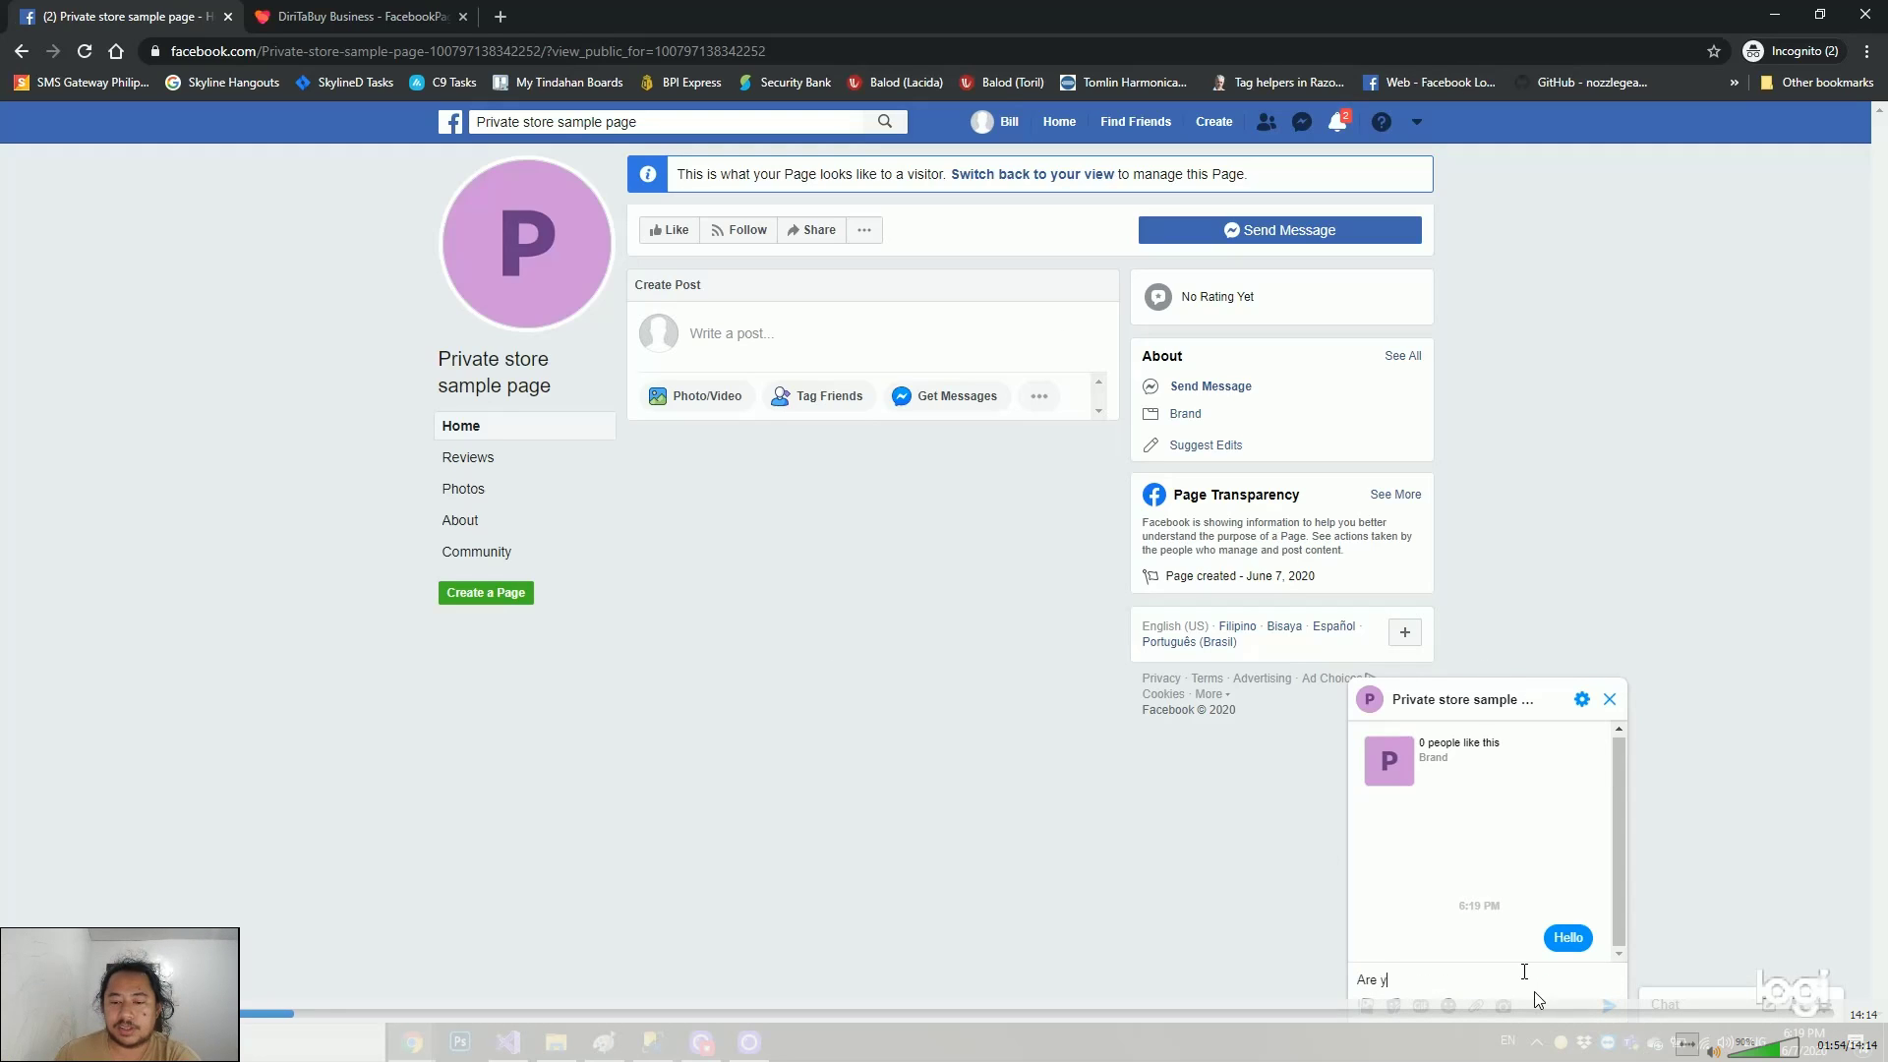
key(Return)
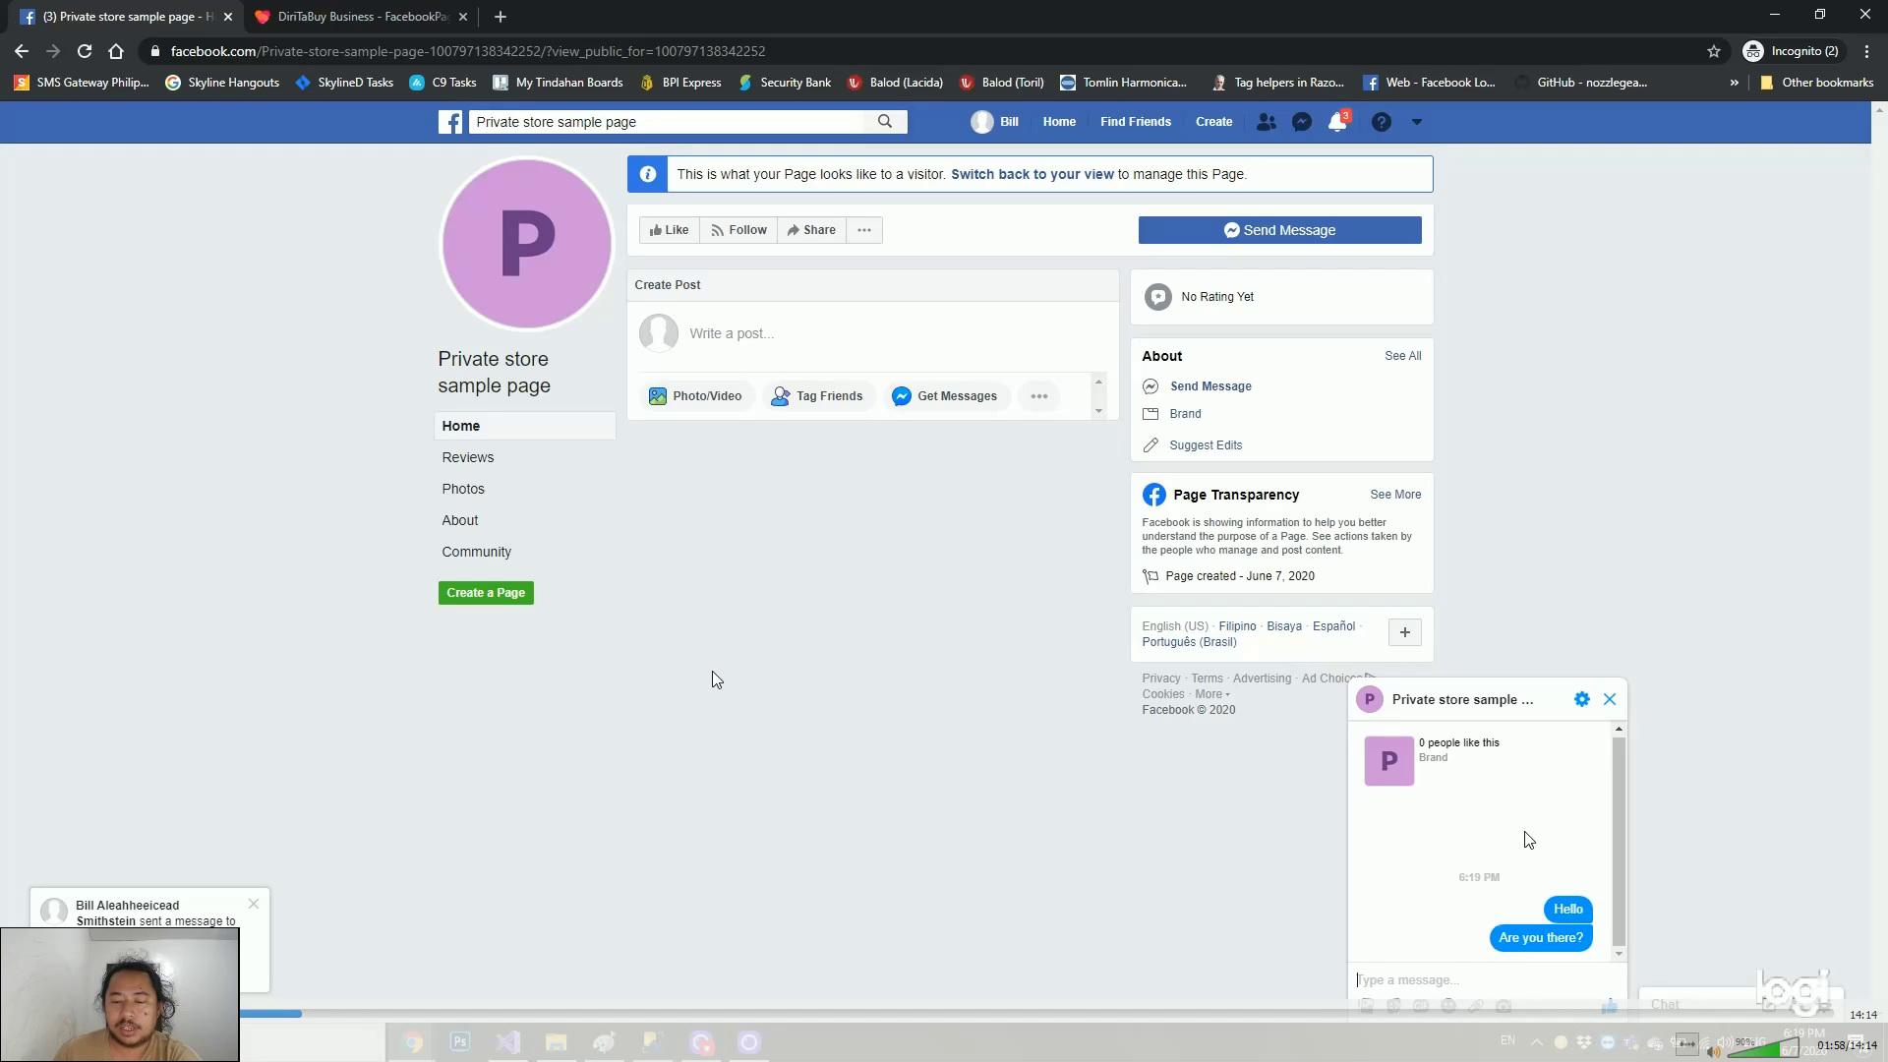
Return to the Facebook login dialog, select all pages, and finish linking Private store sample page to Diri Ta Buy
click(287, 14)
click(222, 11)
click(295, 14)
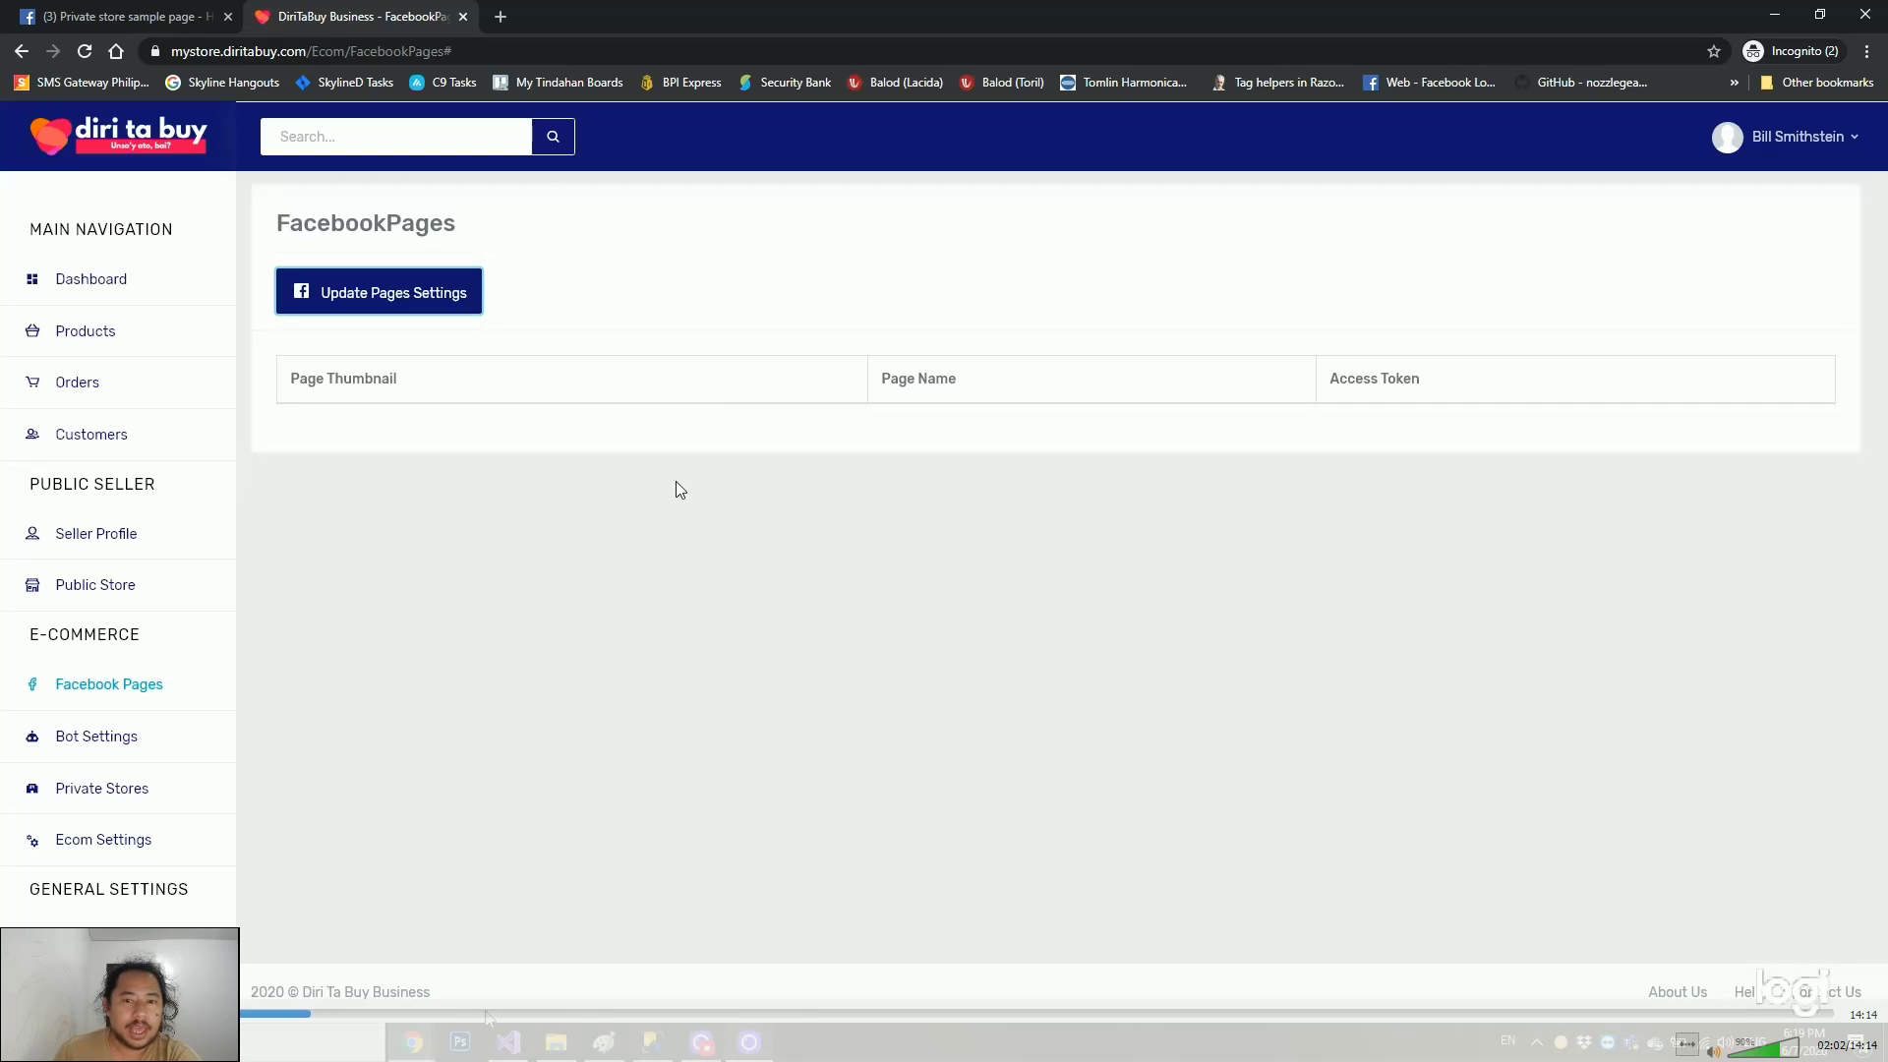
click(403, 1052)
click(750, 951)
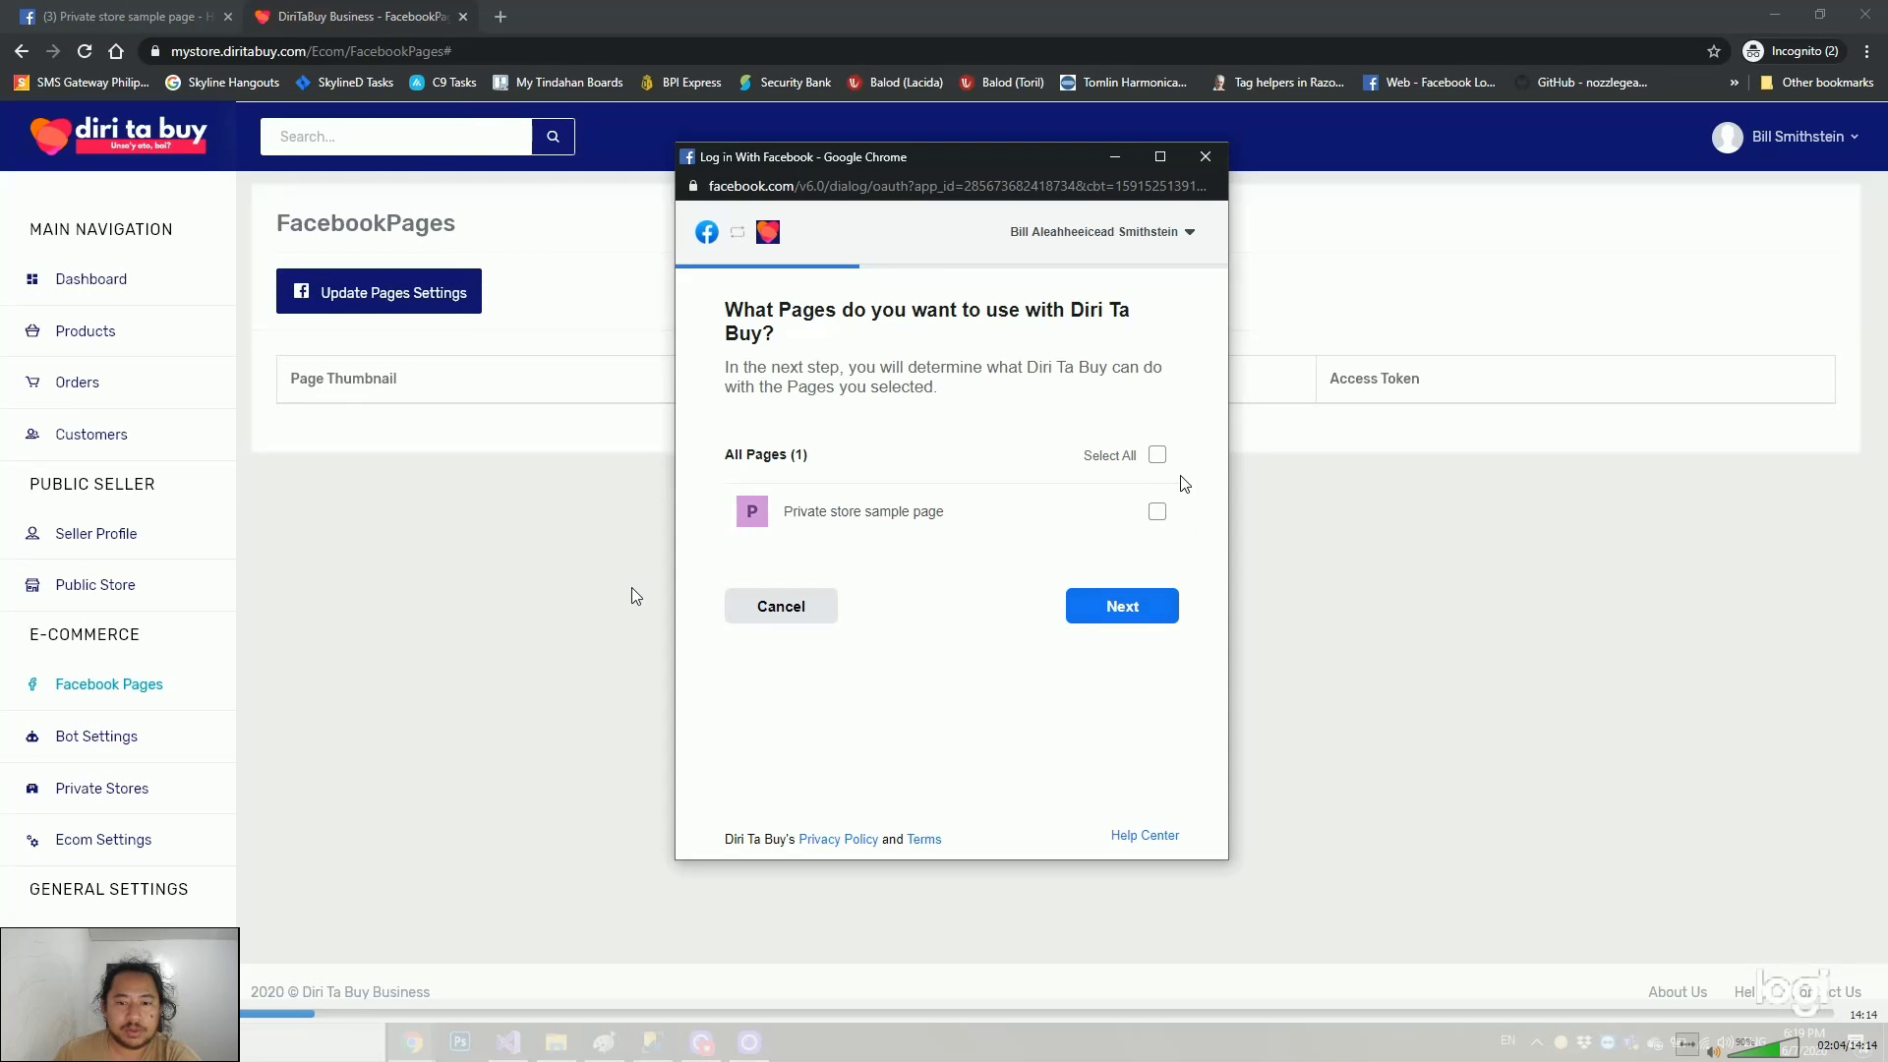
click(1156, 455)
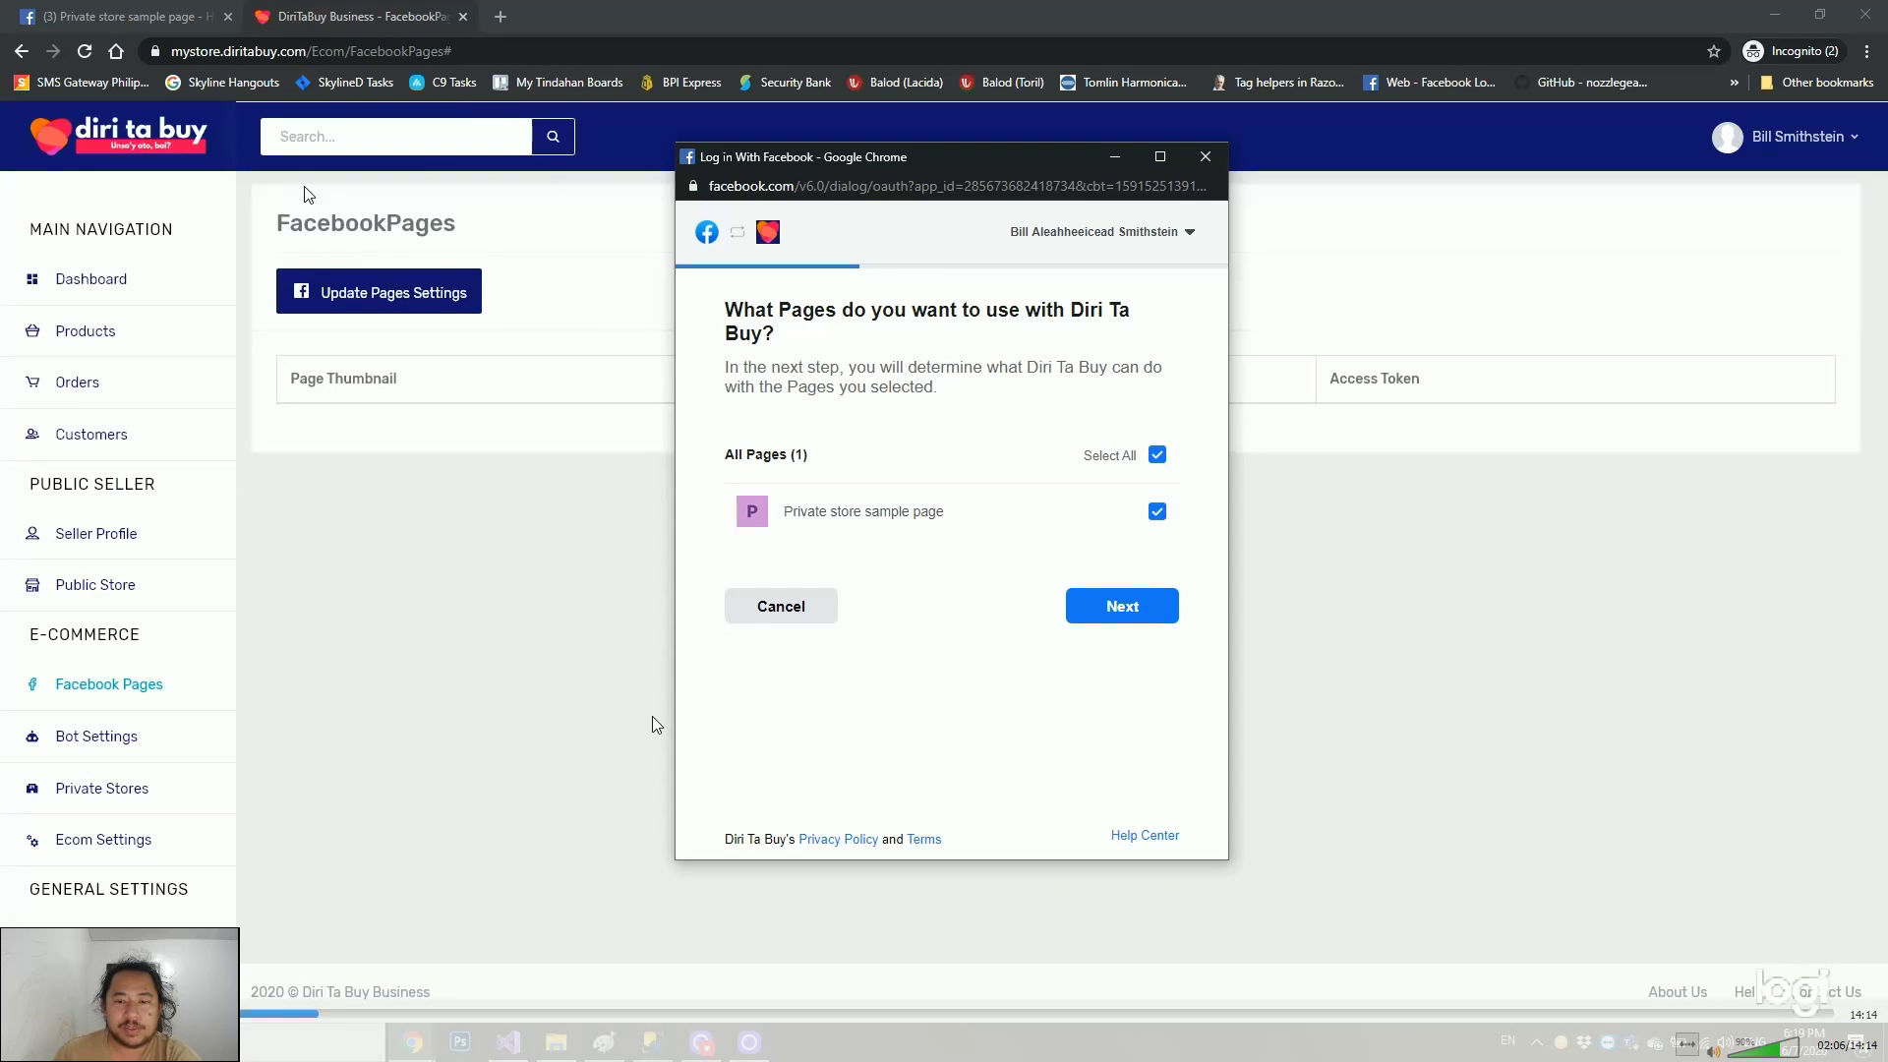
click(1125, 610)
click(1155, 760)
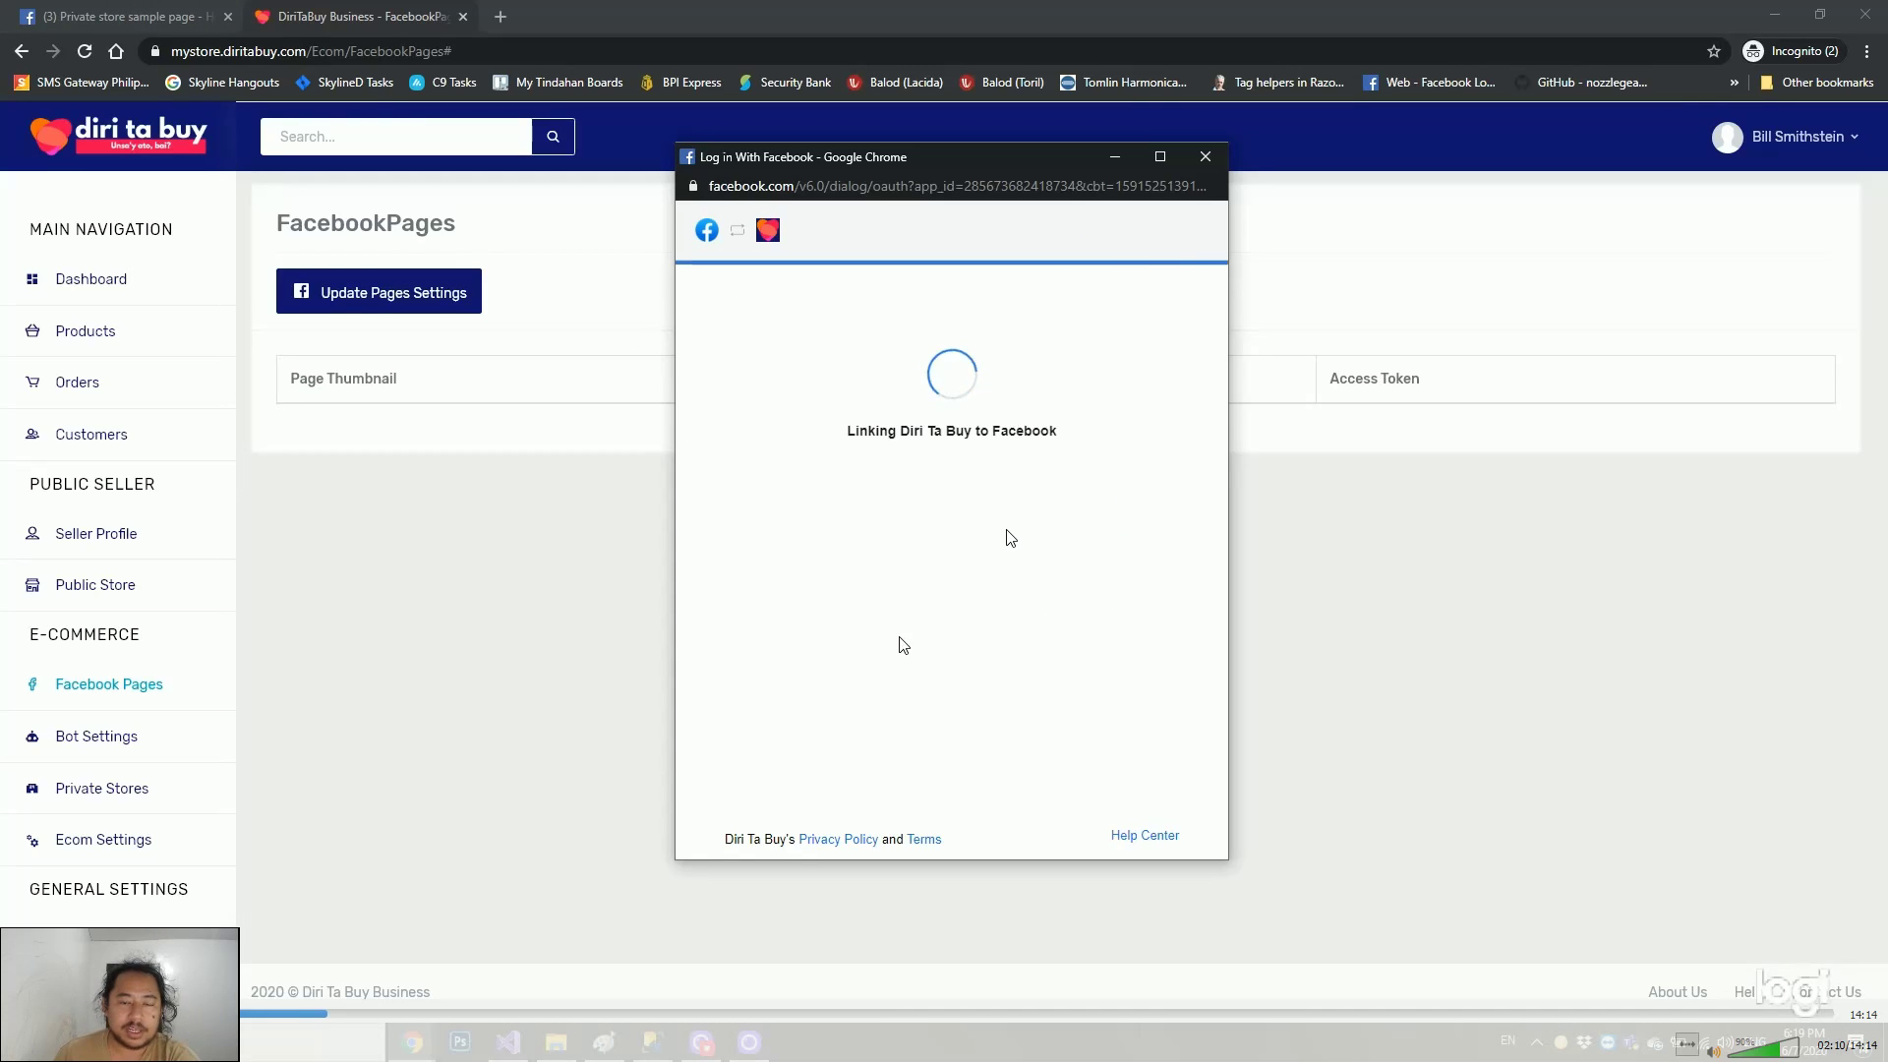
click(964, 482)
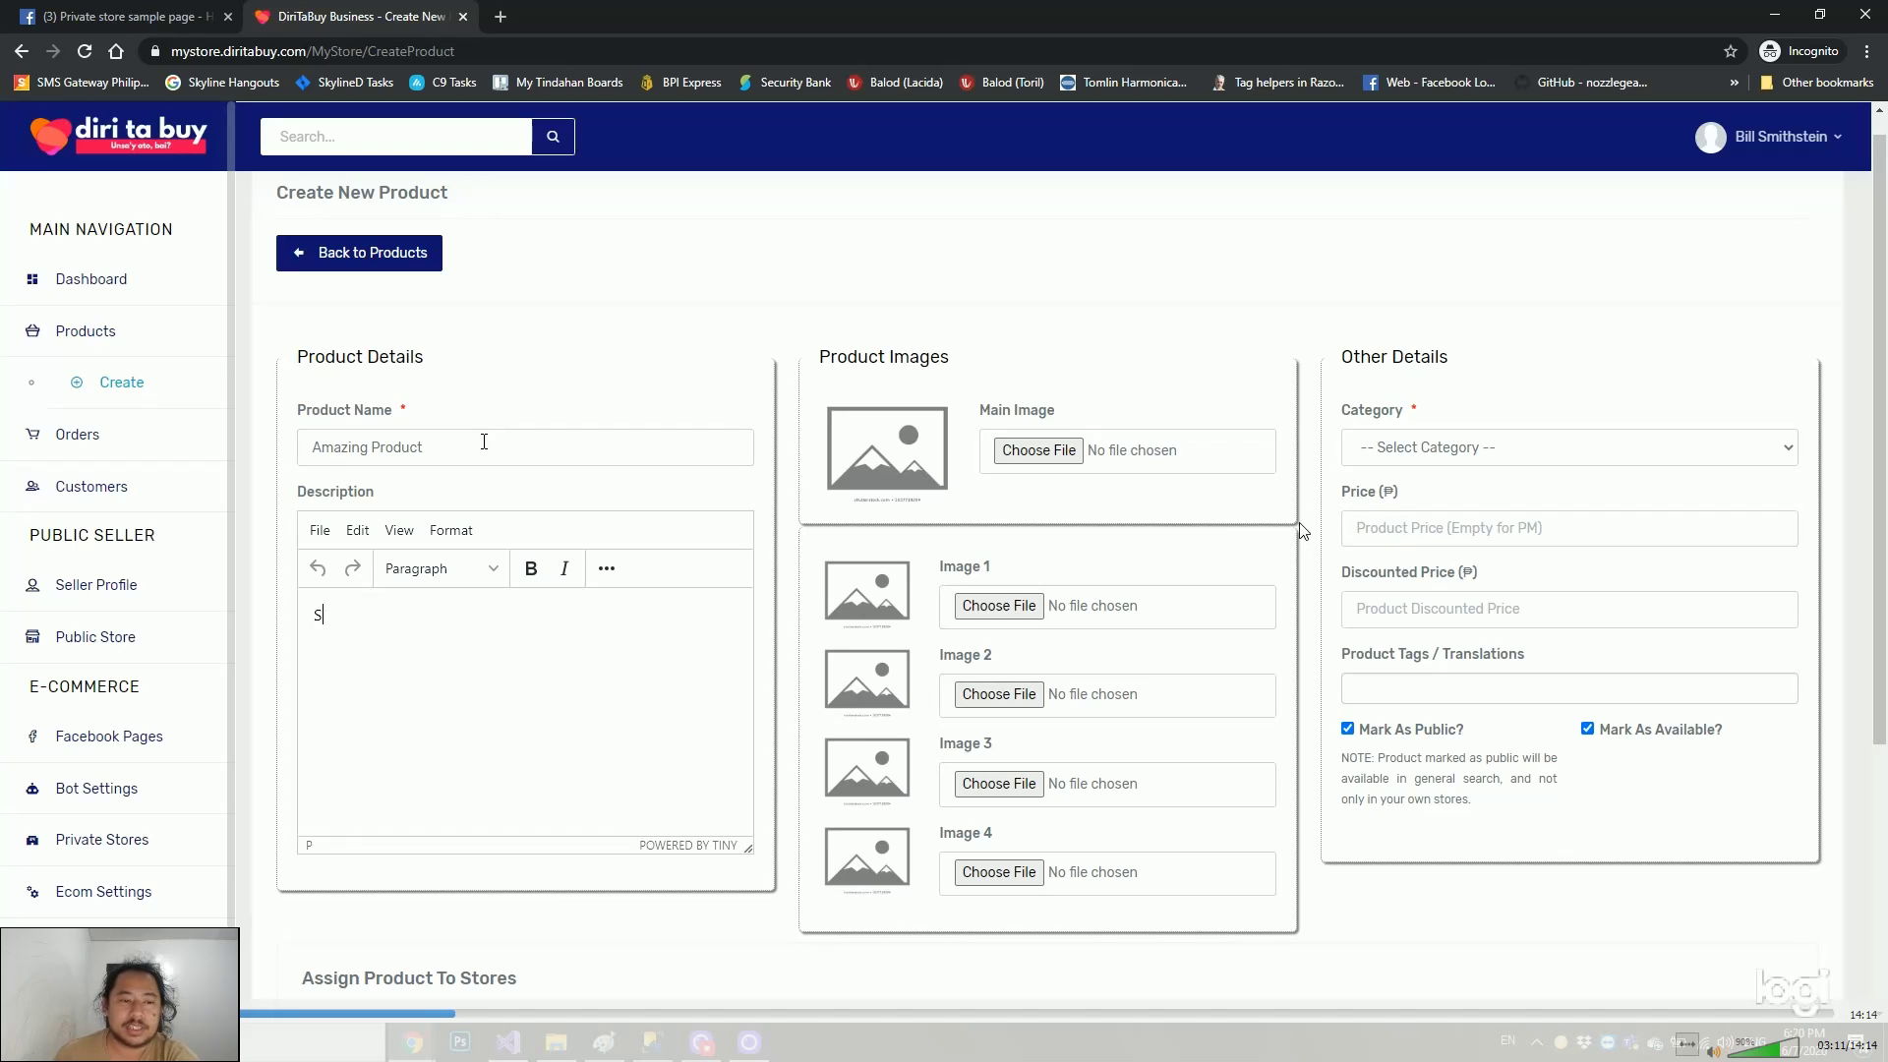
Complete the product description as "Some description" and set Robot.png as the main image
text(on)
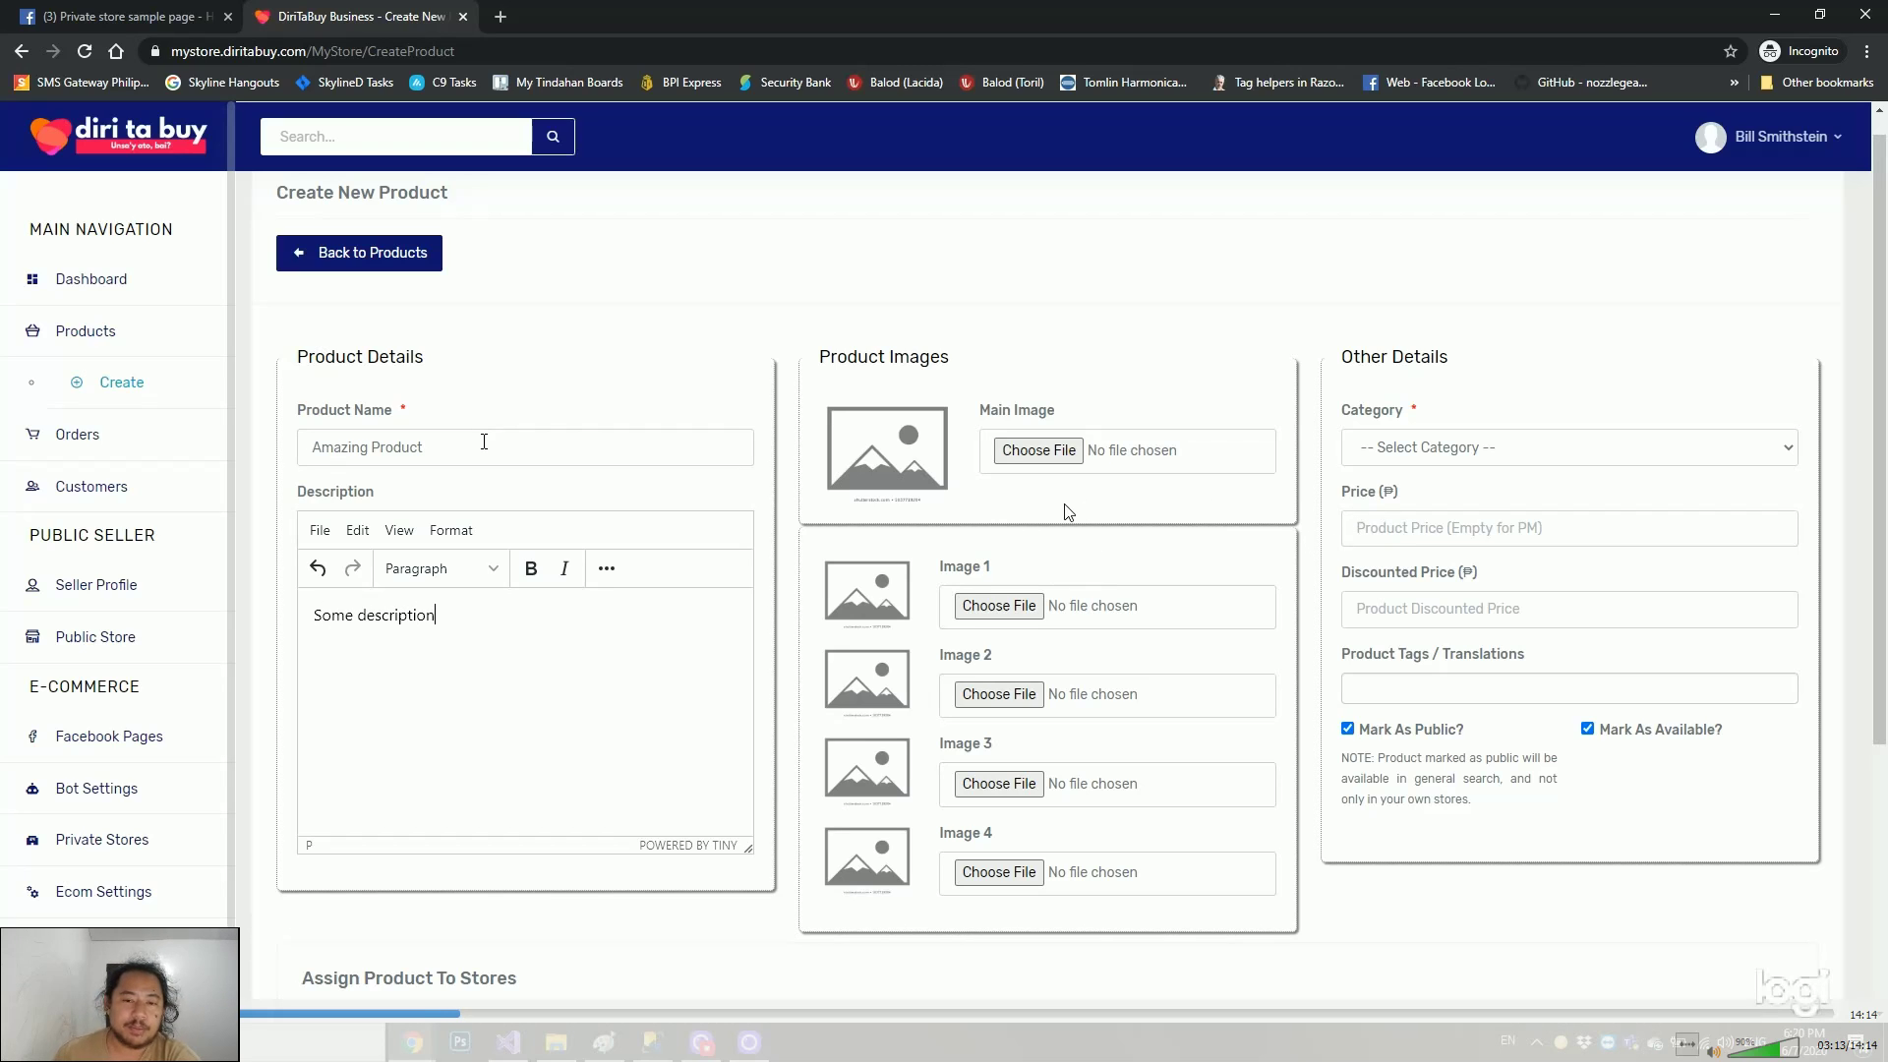
click(1008, 450)
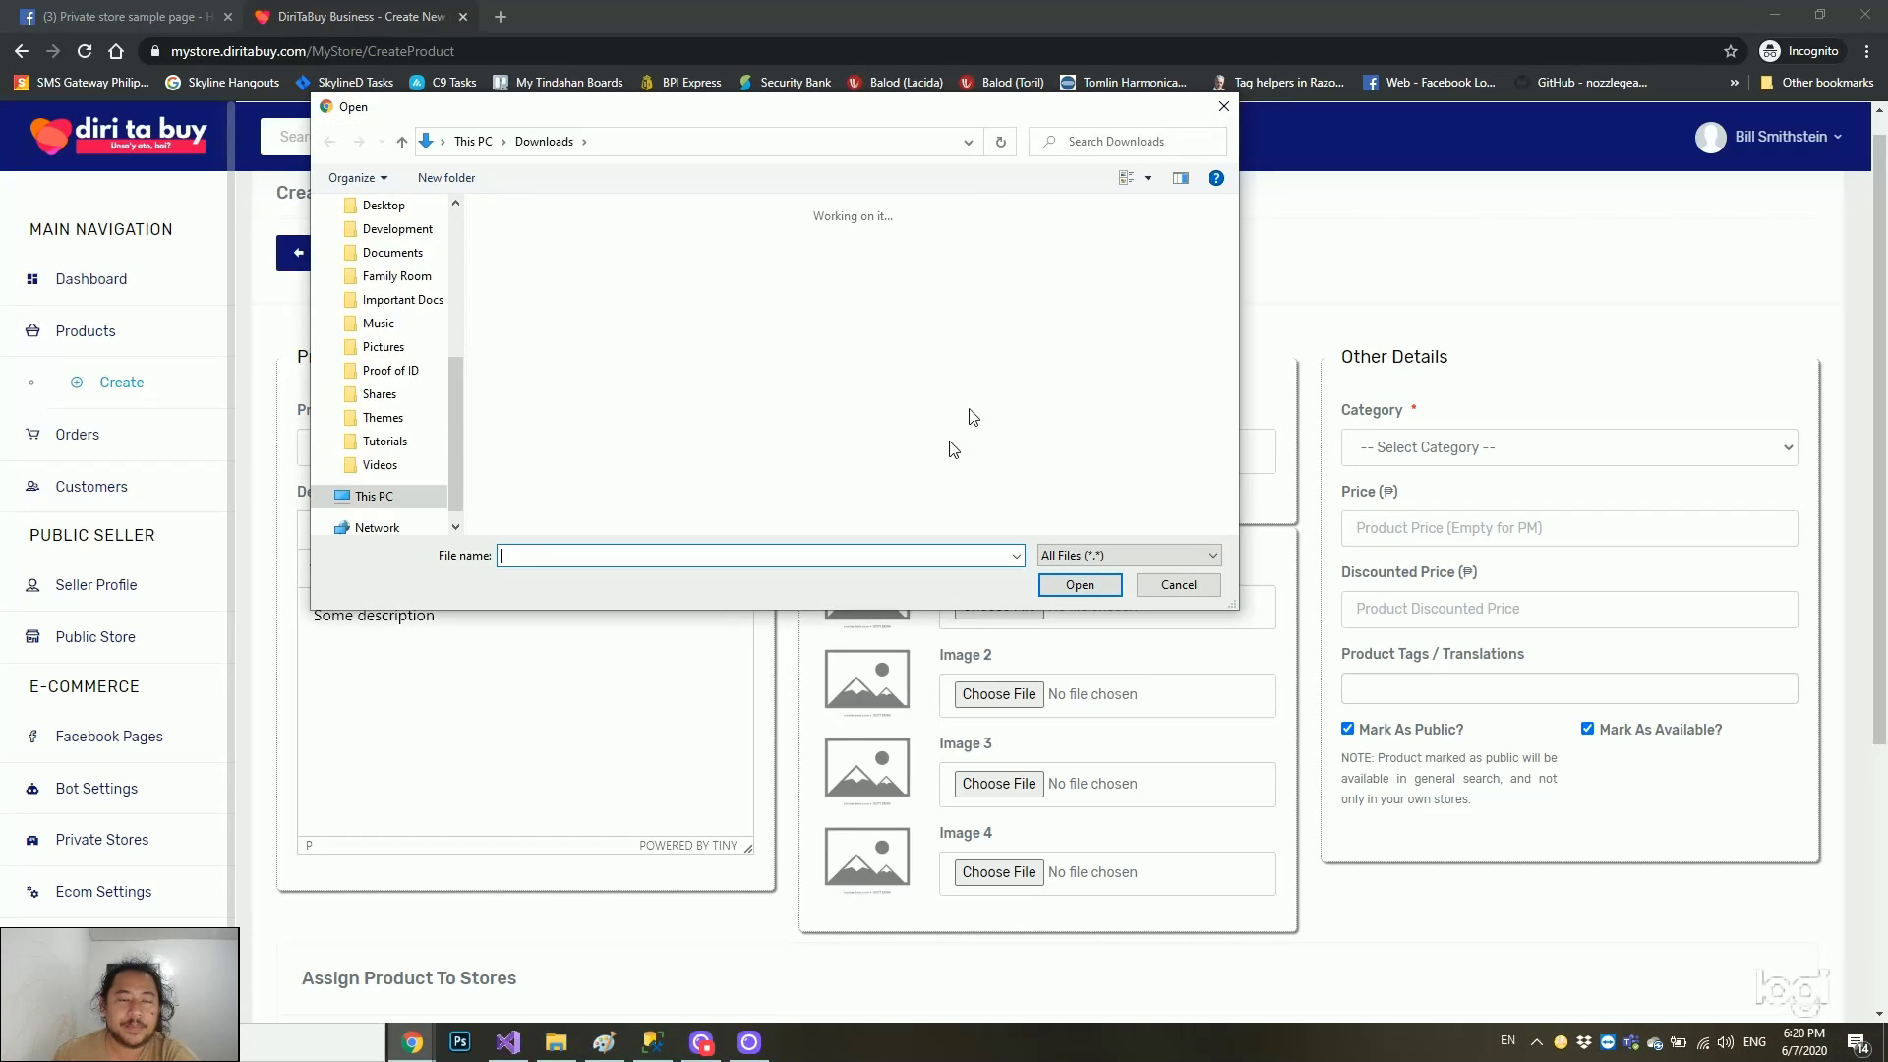
scroll(870, 394, down, 5)
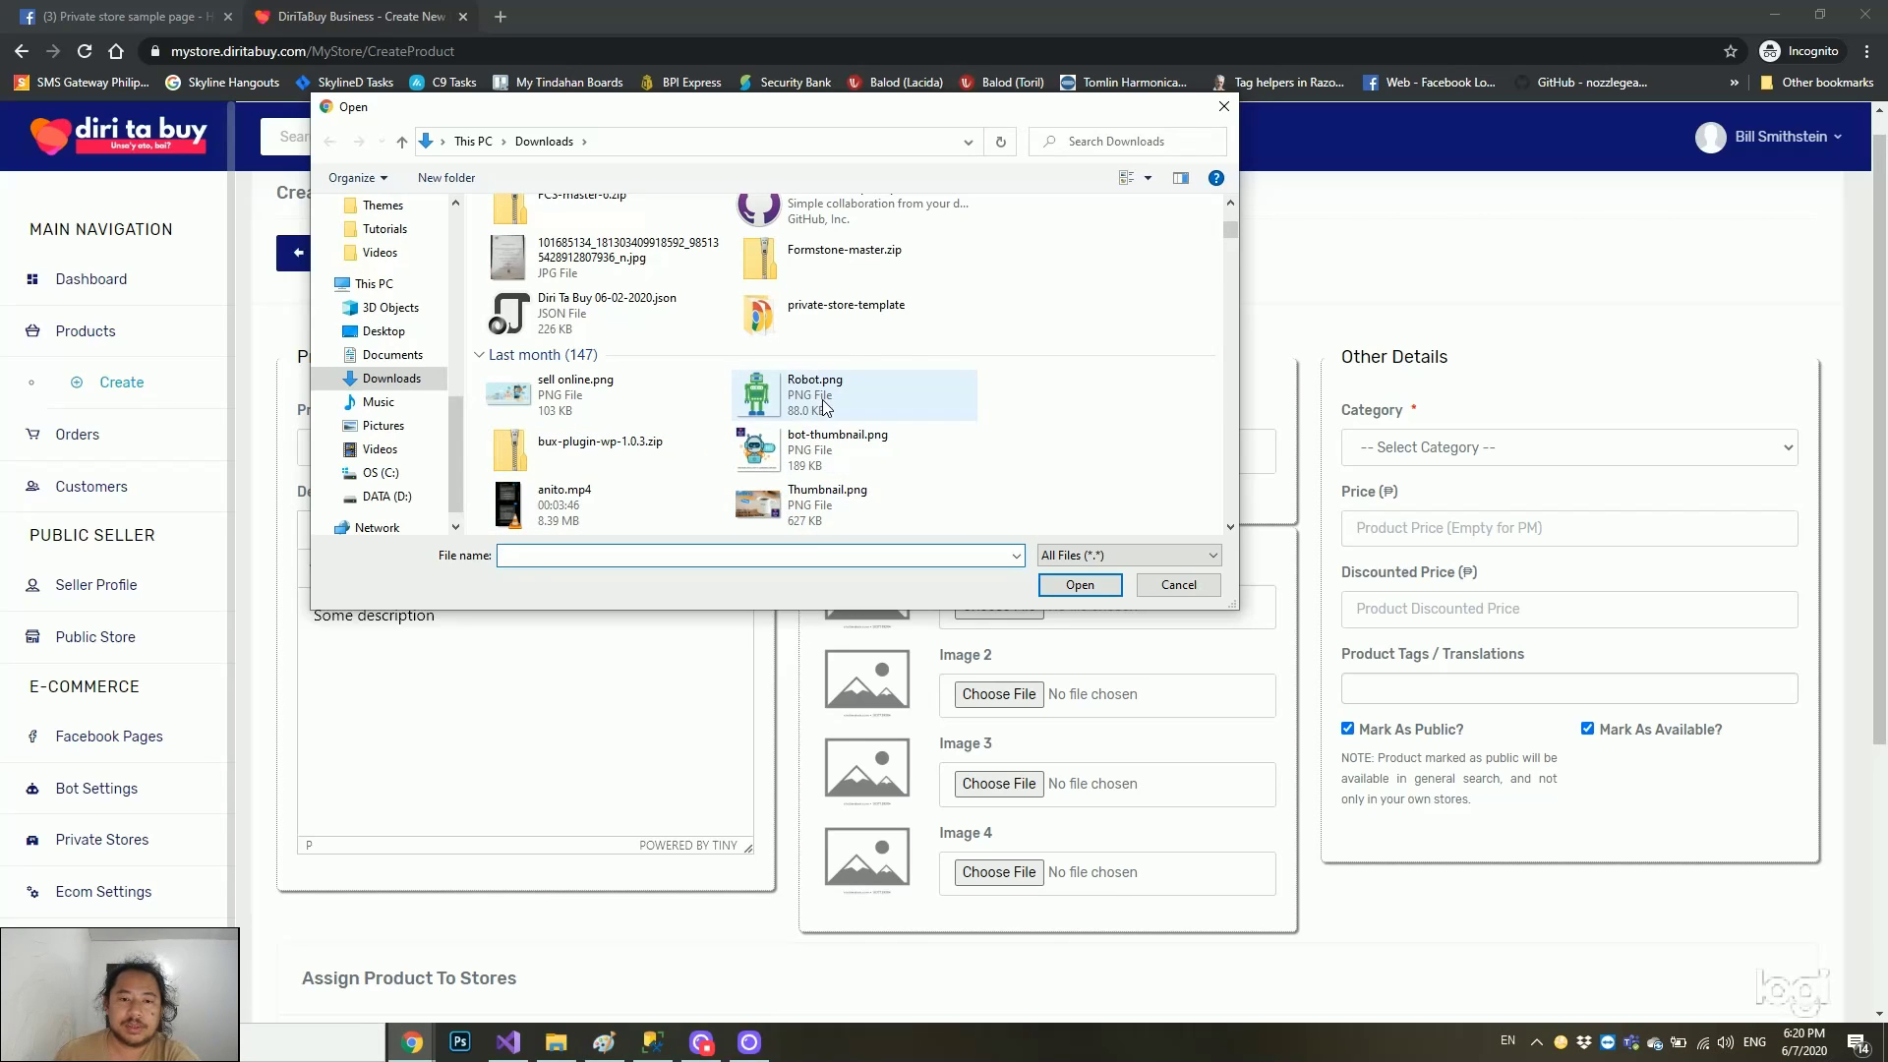
double_click(825, 407)
scroll(869, 393, down, 2)
scroll(829, 539, up, 1)
Set the product's category to General Product, its price to 100, and its discounted price to 50
click(1501, 351)
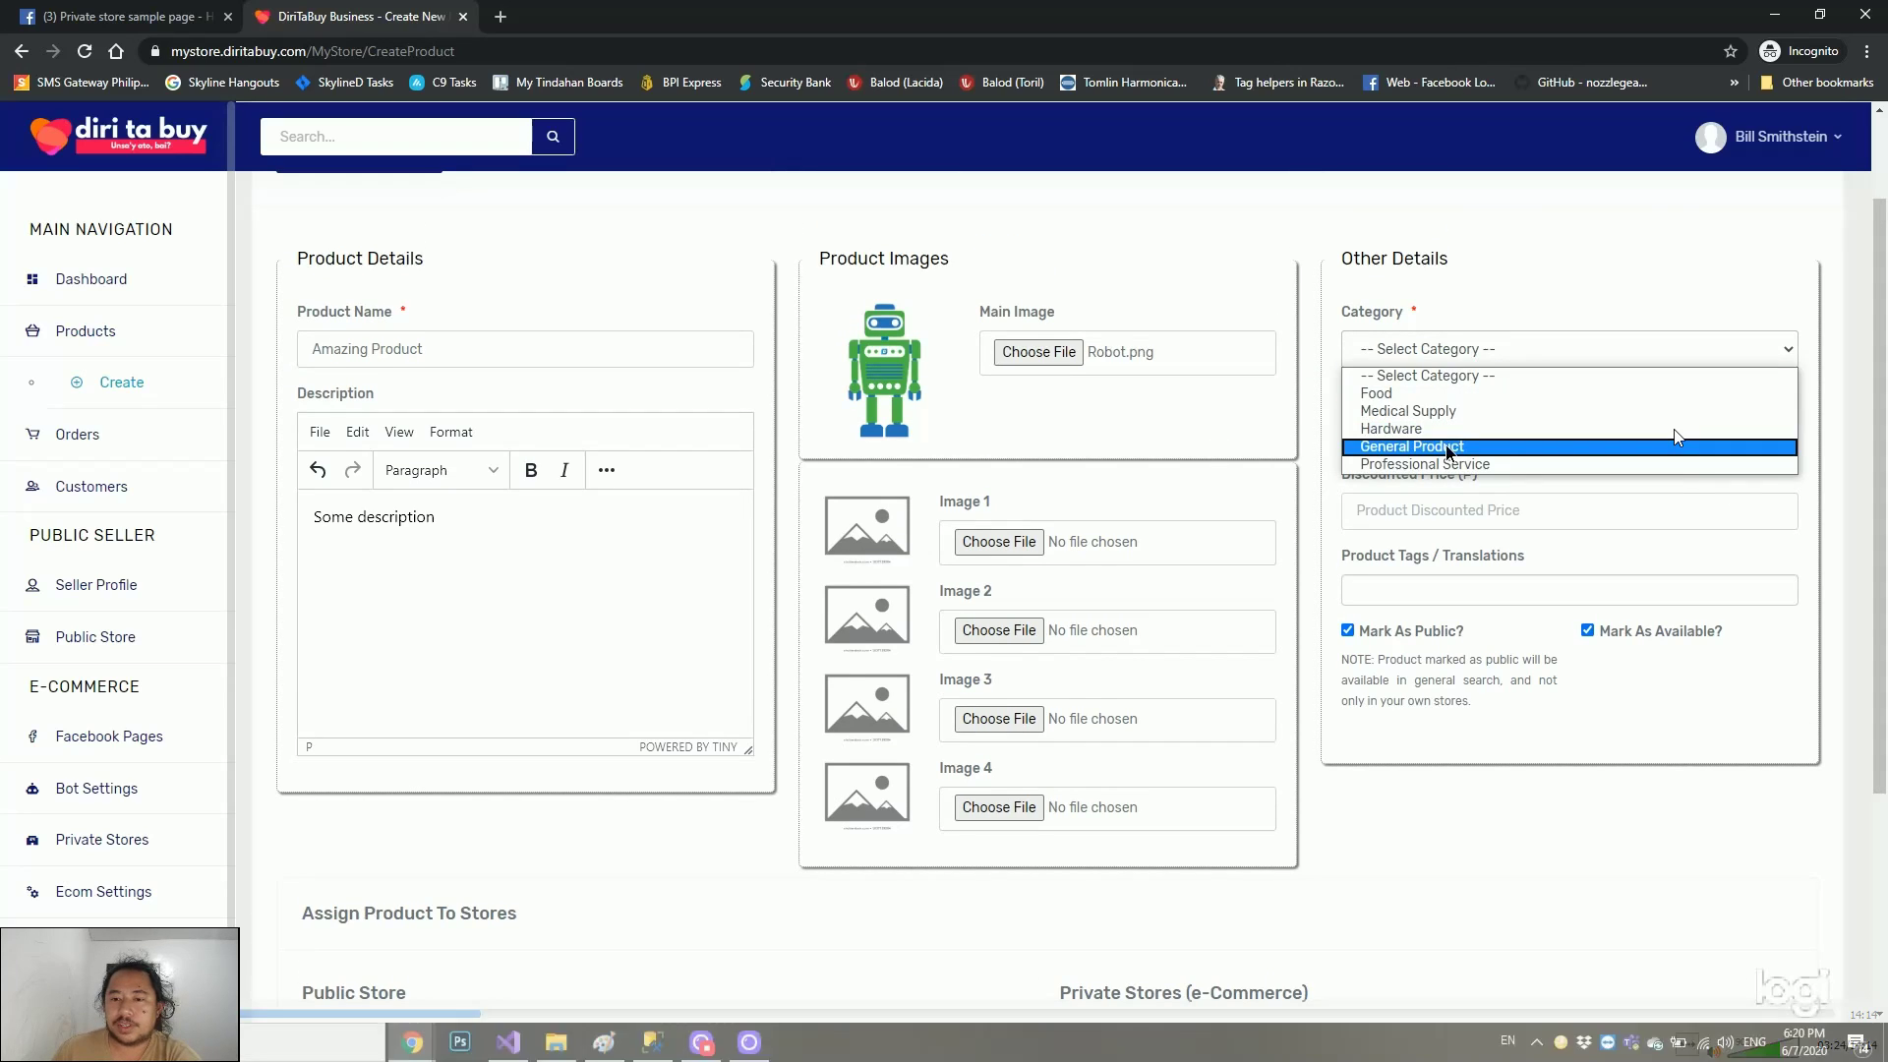
click(1448, 447)
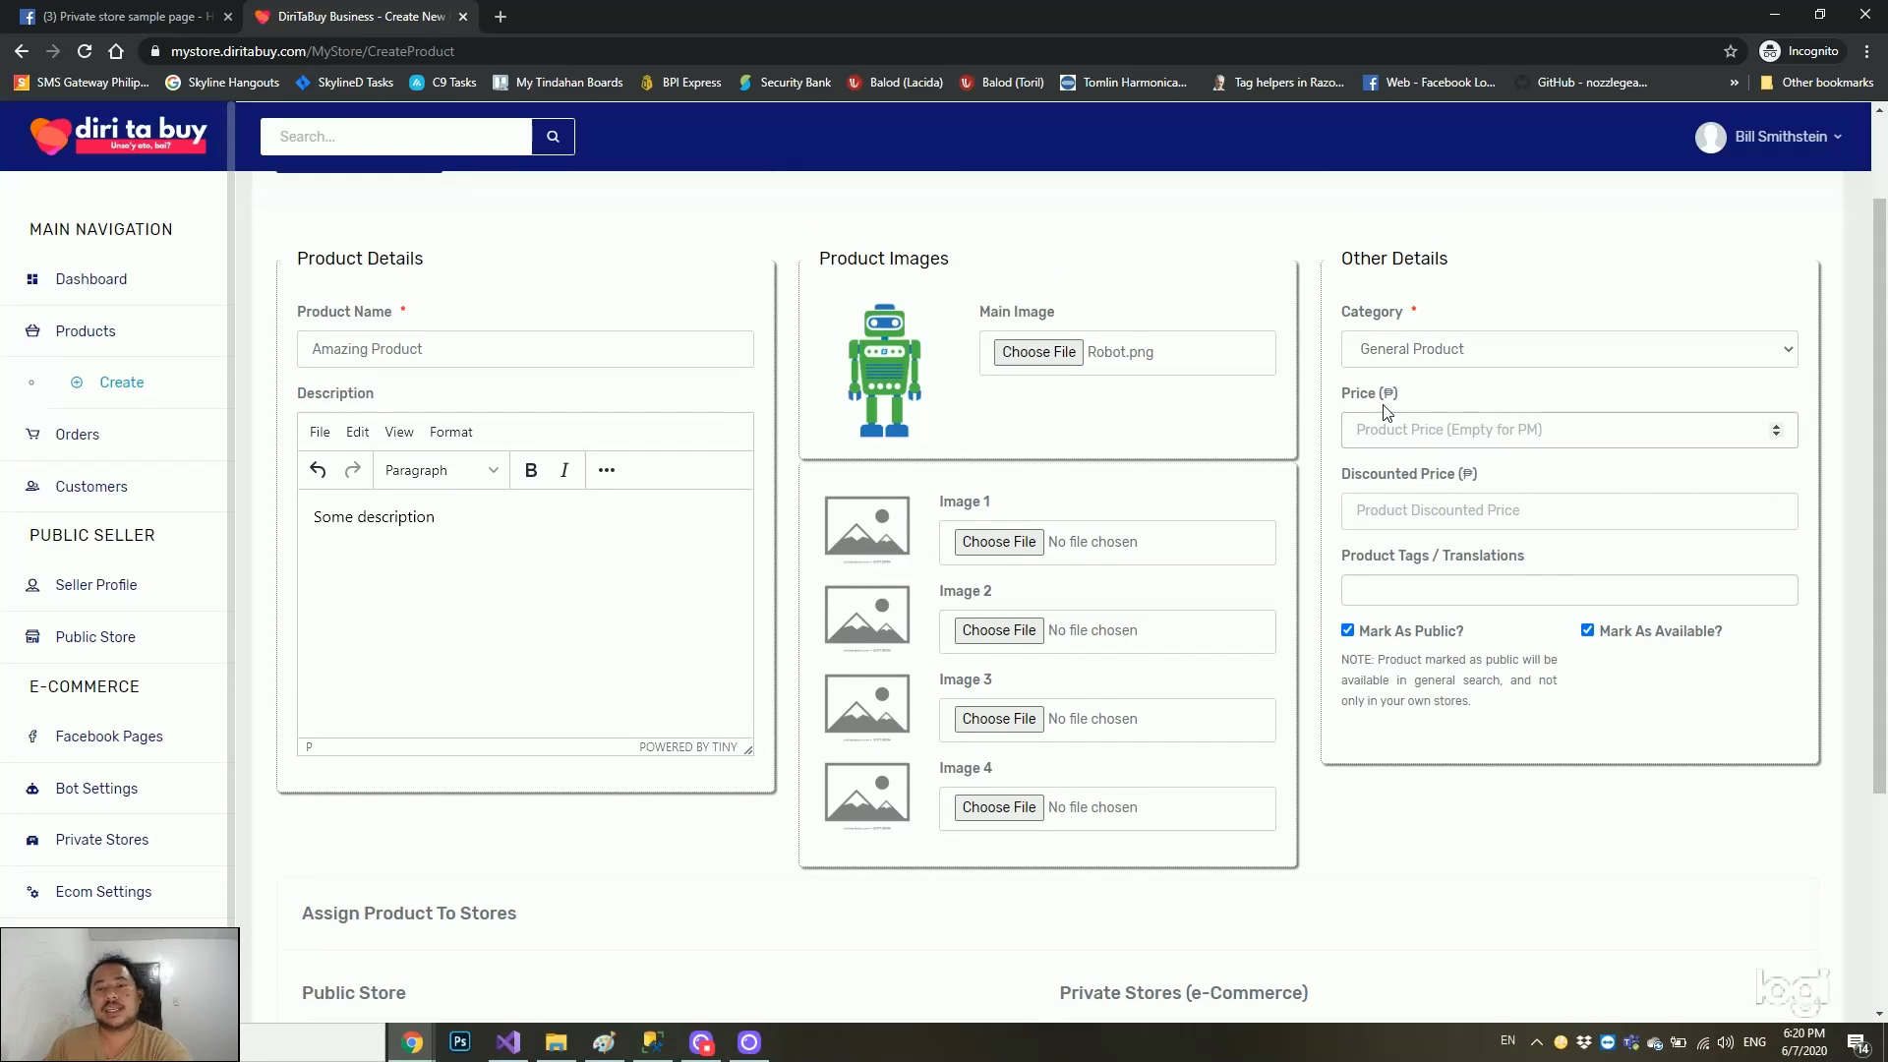
click(1403, 438)
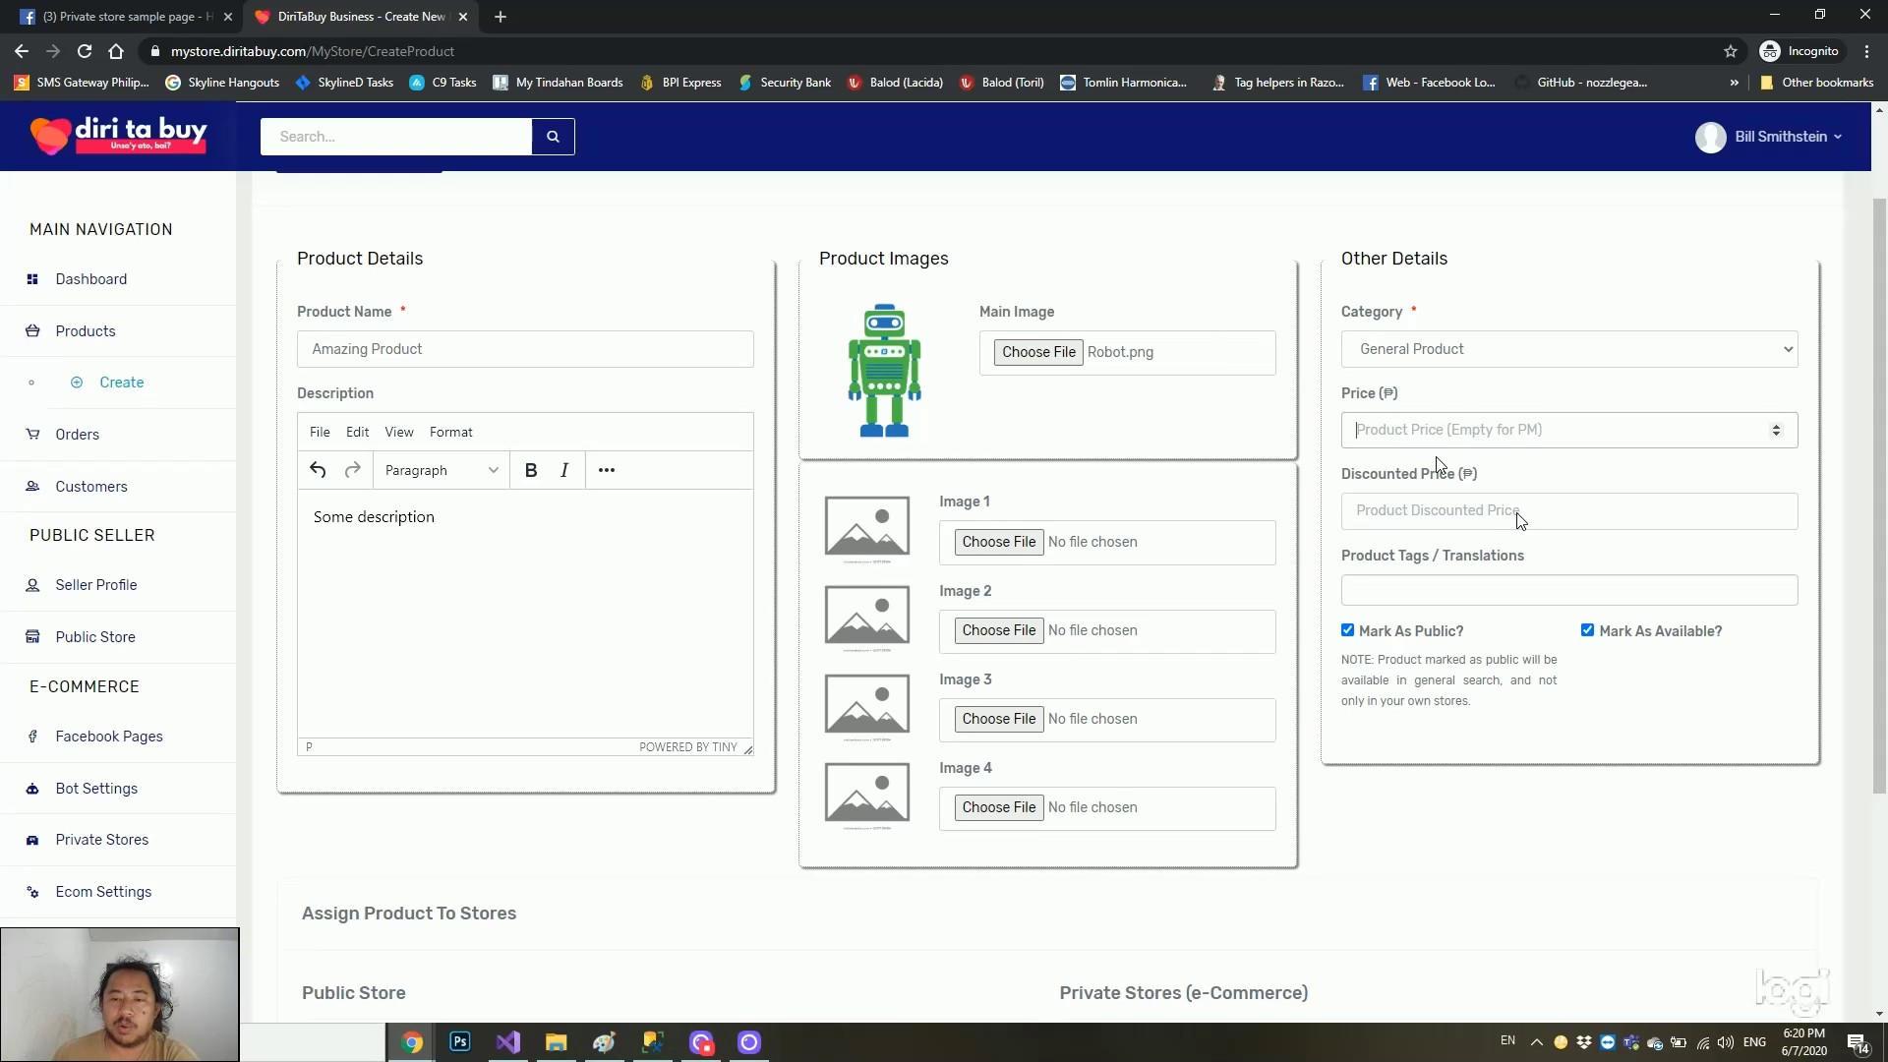
text(100)
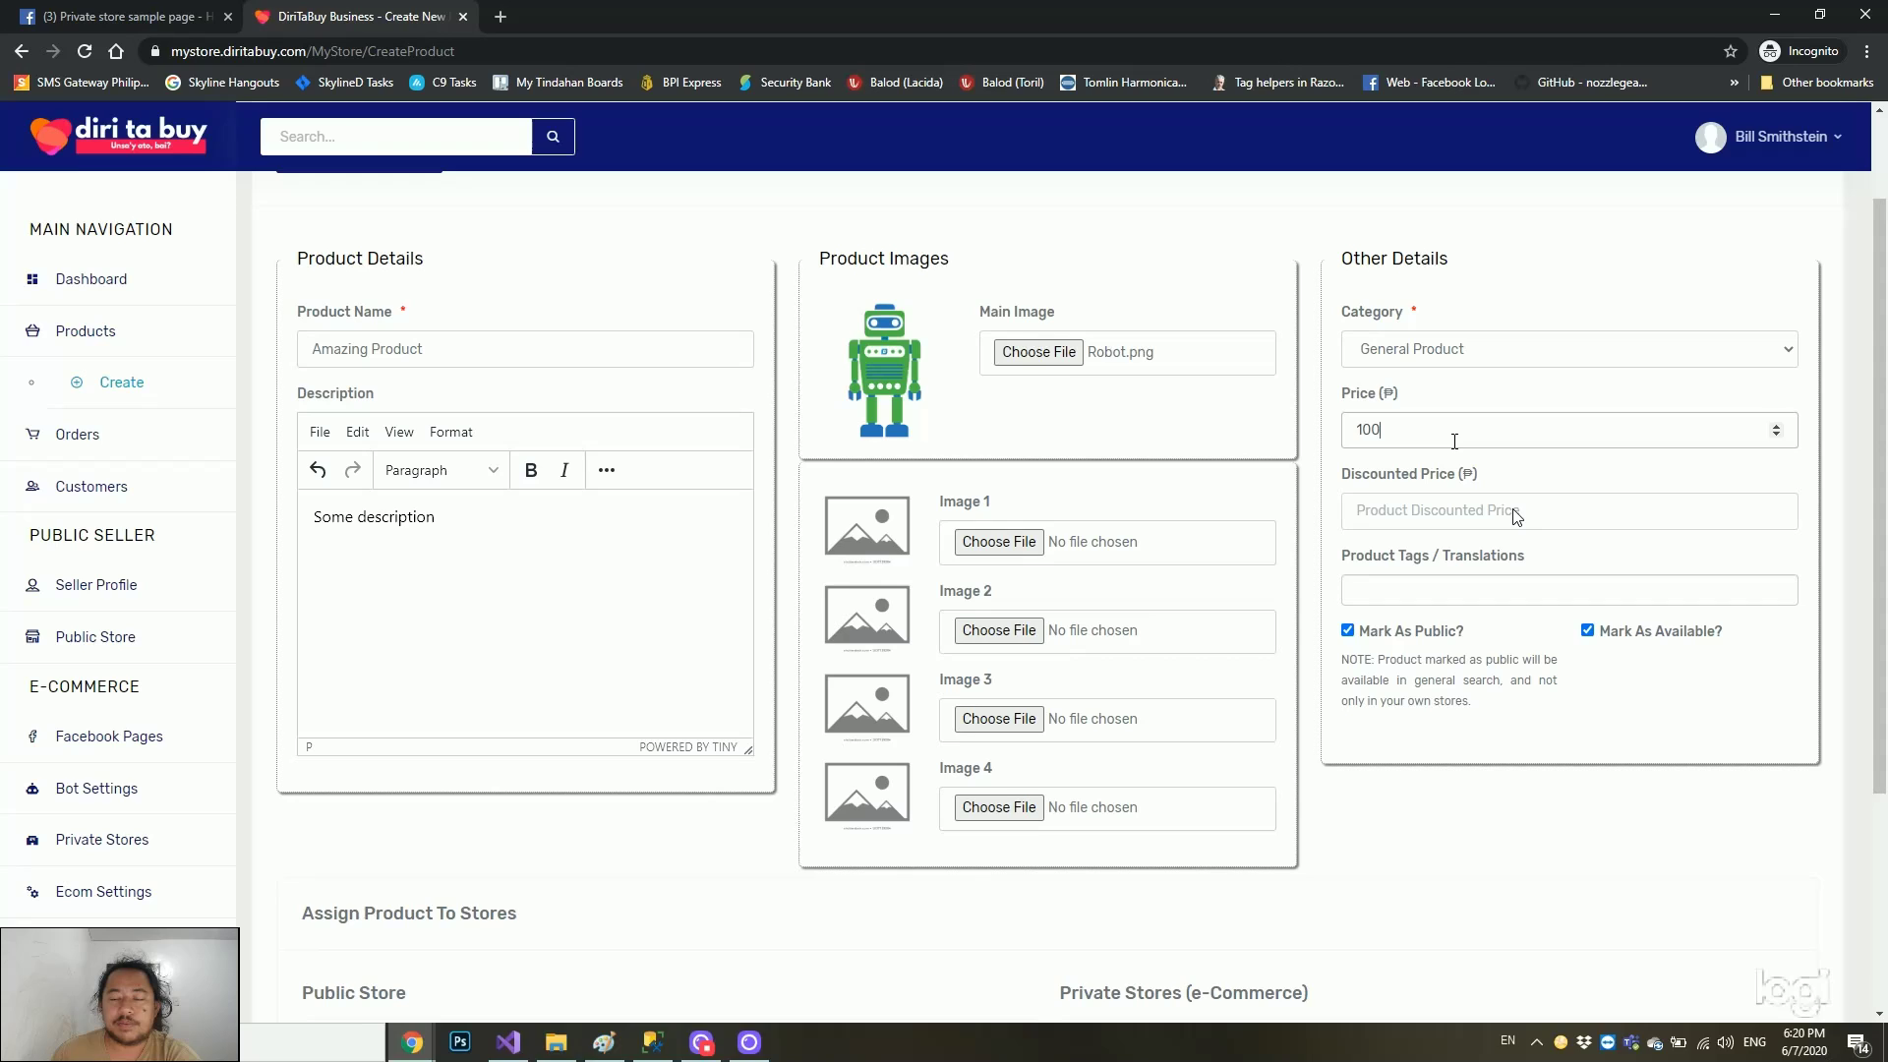
text(50)
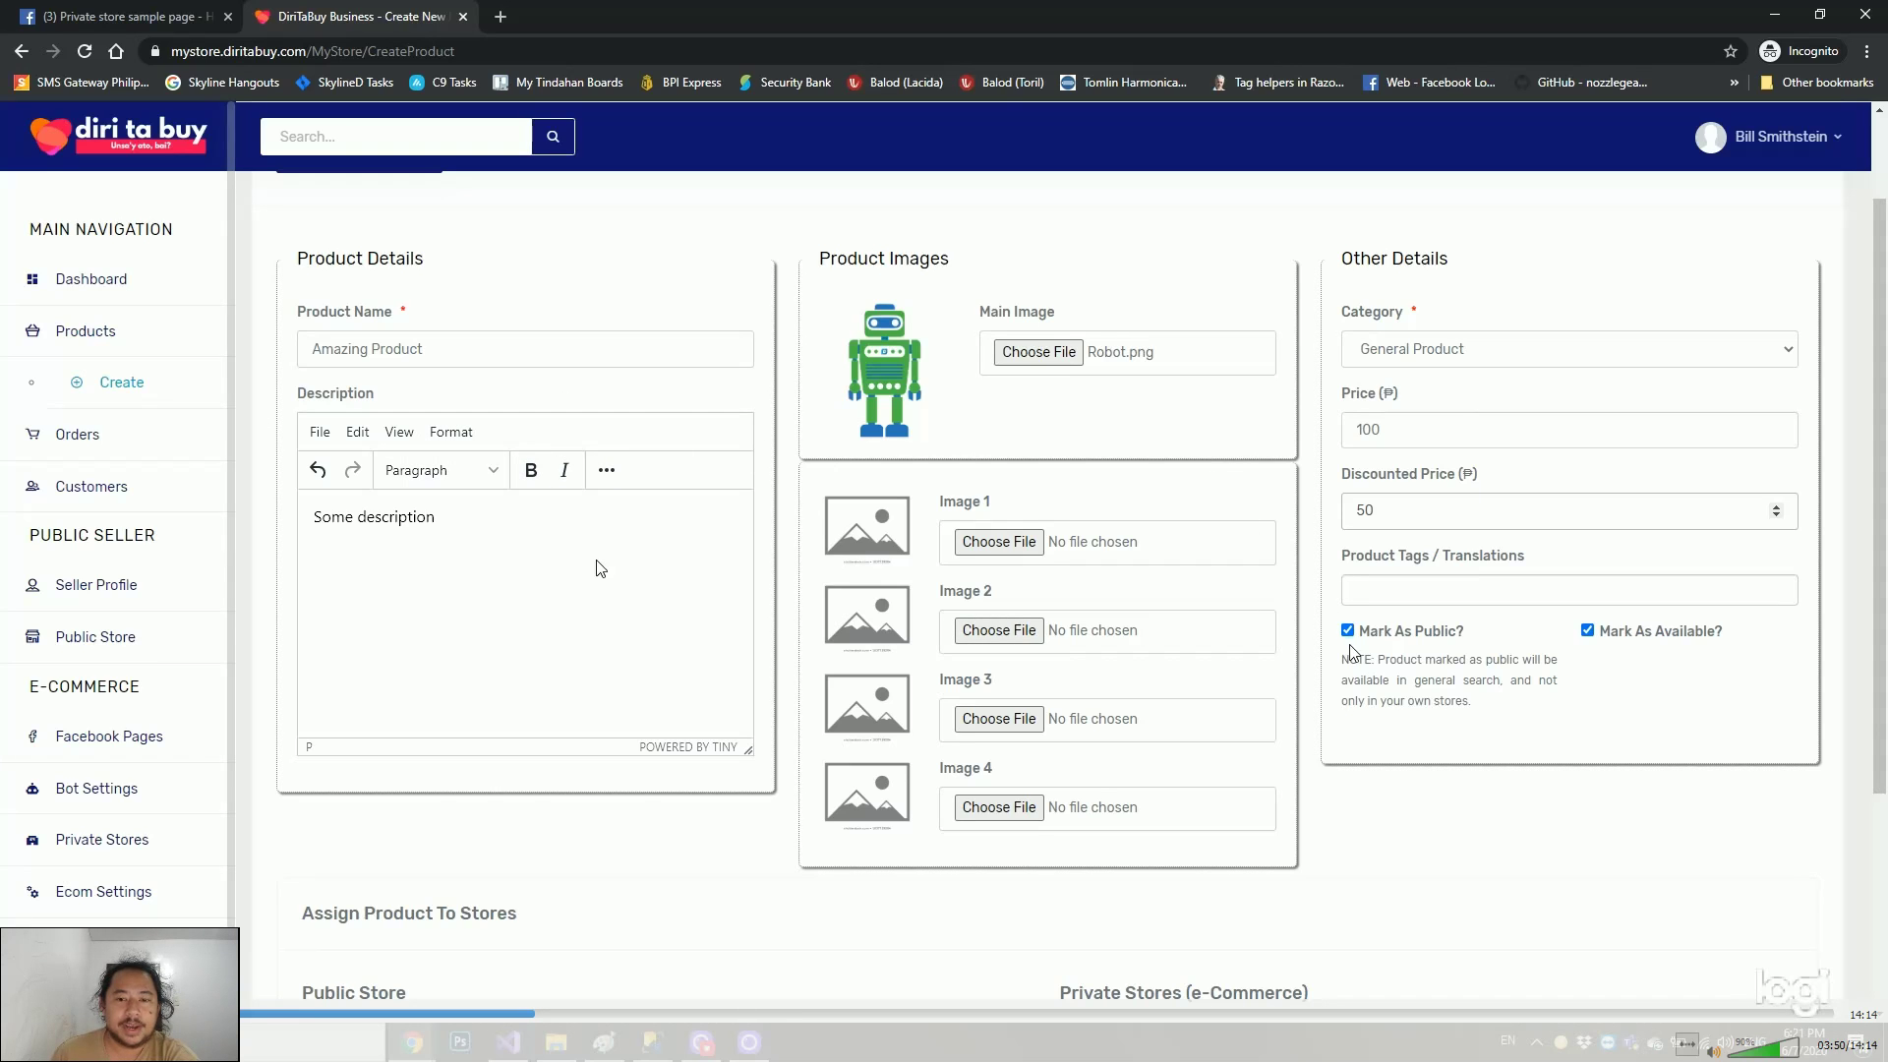
Add the product, keeping it assigned to both the public store and My Amazing Private Store
scroll(1455, 710, down, 1)
scroll(1466, 714, down, 3)
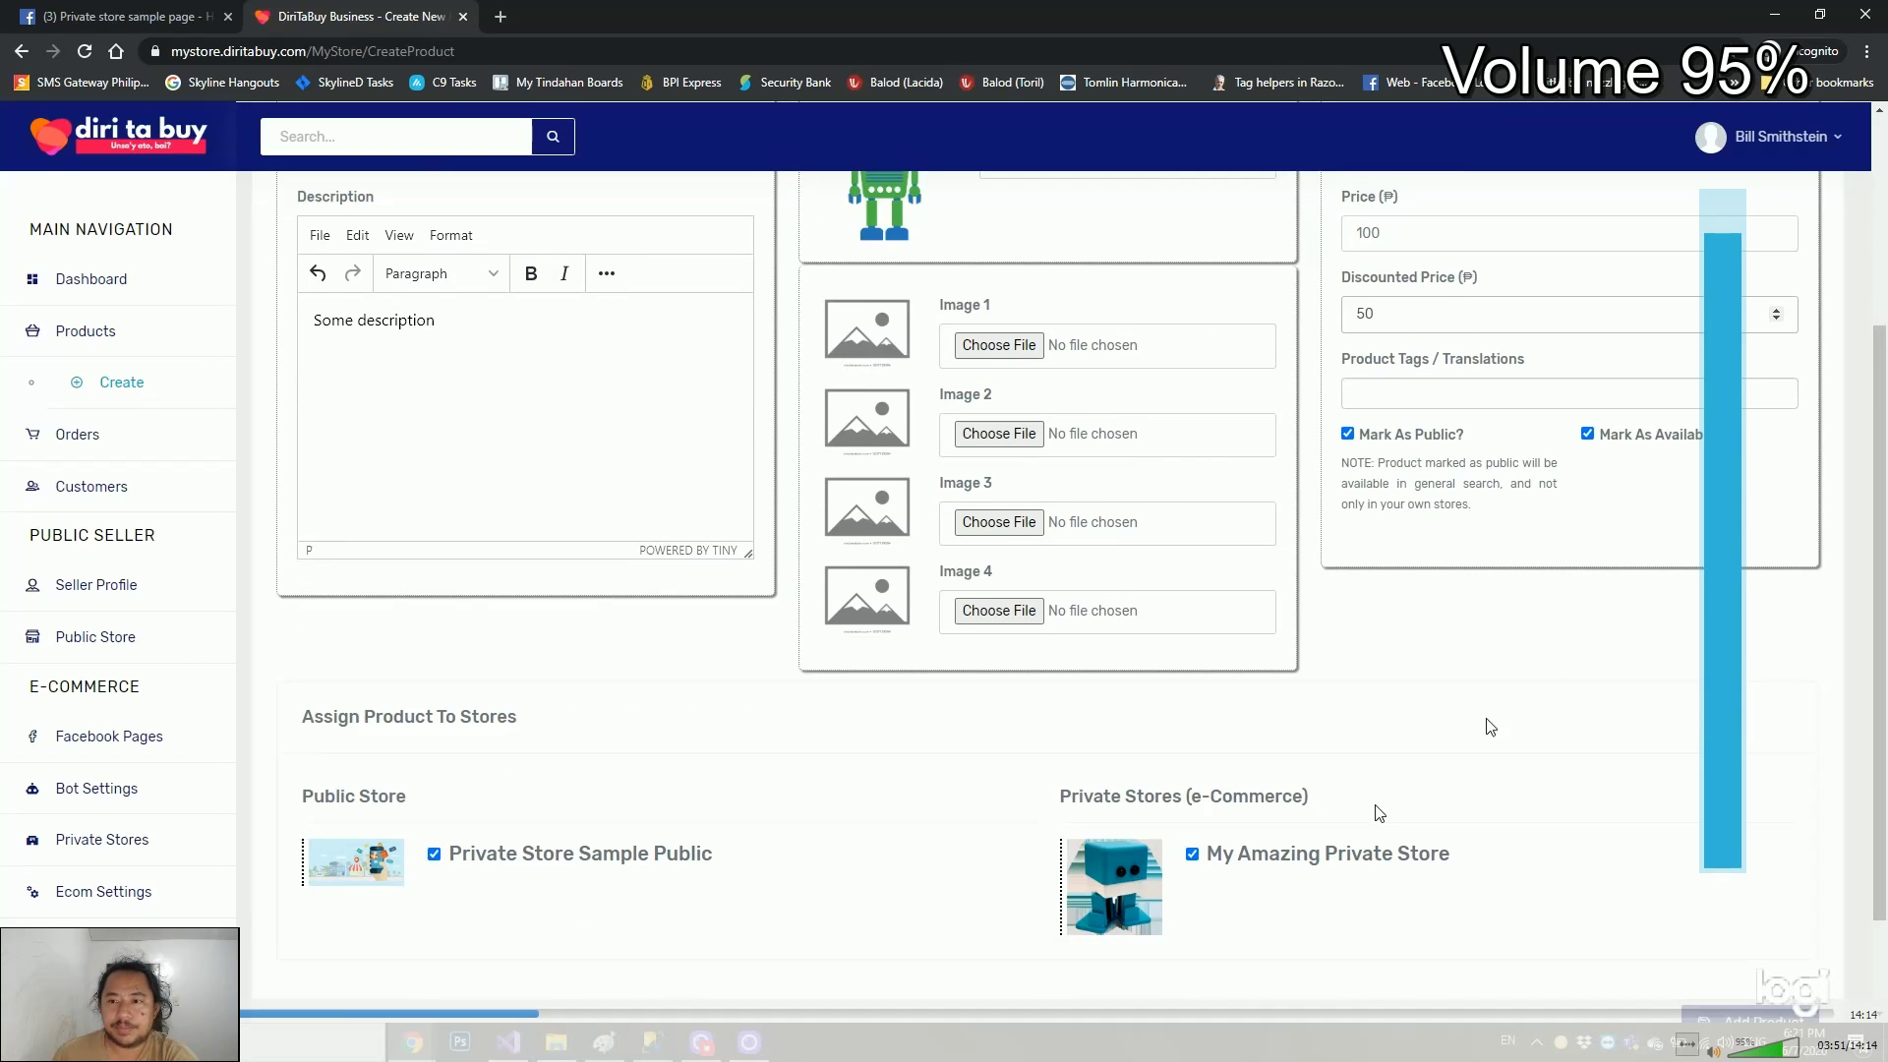
click(1744, 890)
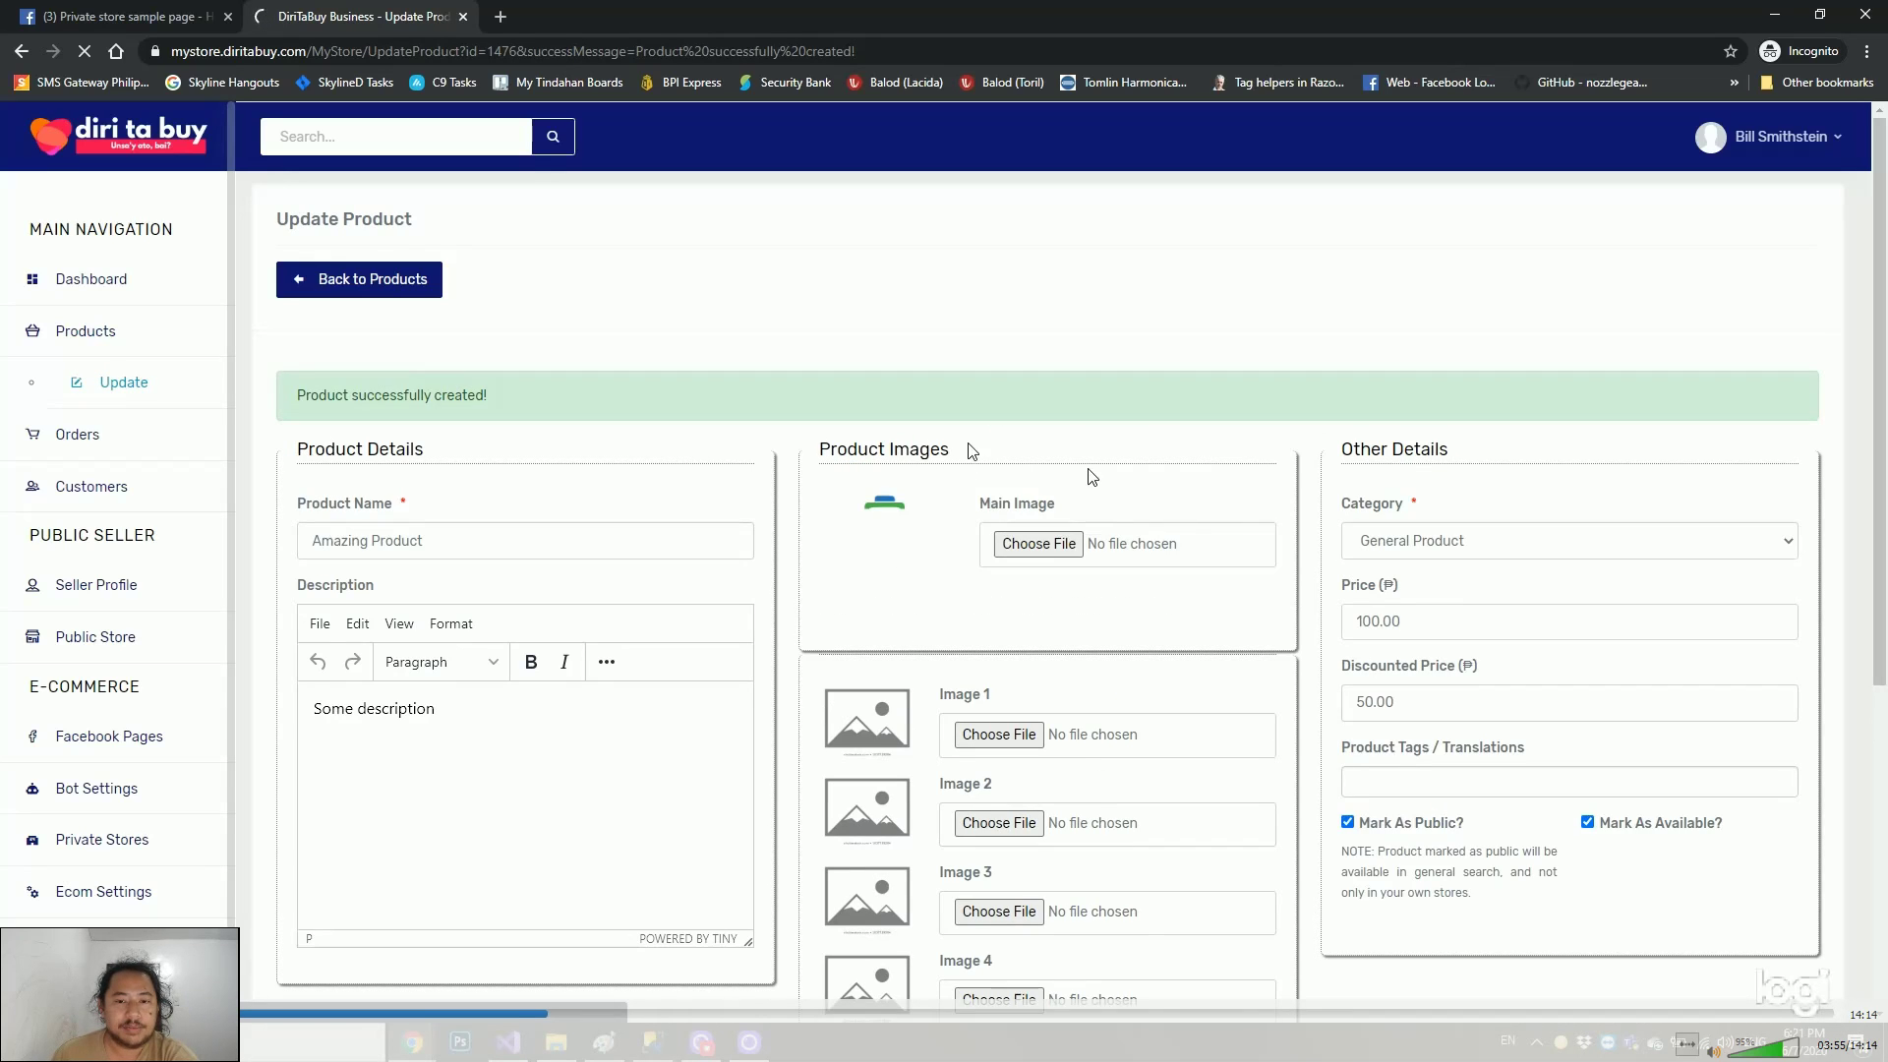
scroll(498, 578, down, 3)
scroll(452, 775, up, 2)
scroll(501, 456, up, 2)
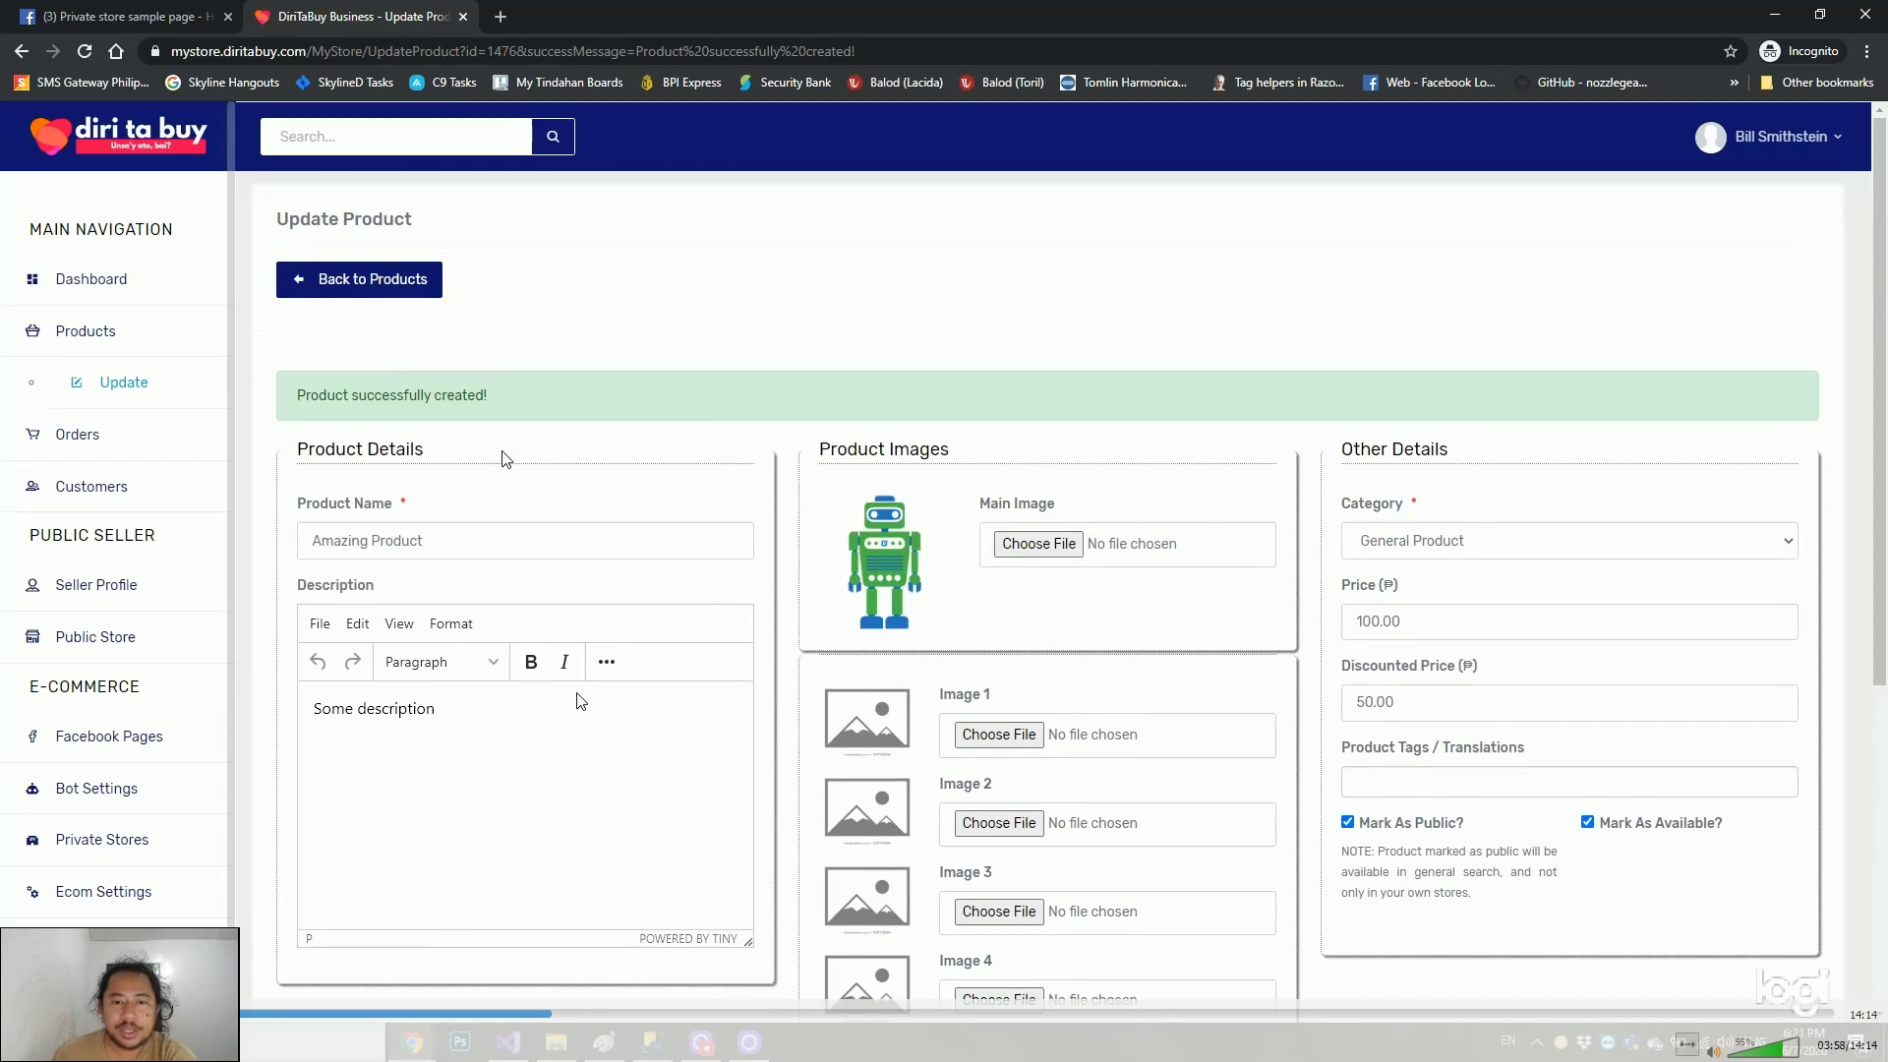
Review the created product's details and store assignments, and check the products assigned to My Amazing Private Store
scroll(455, 465, down, 3)
scroll(142, 758, down, 1)
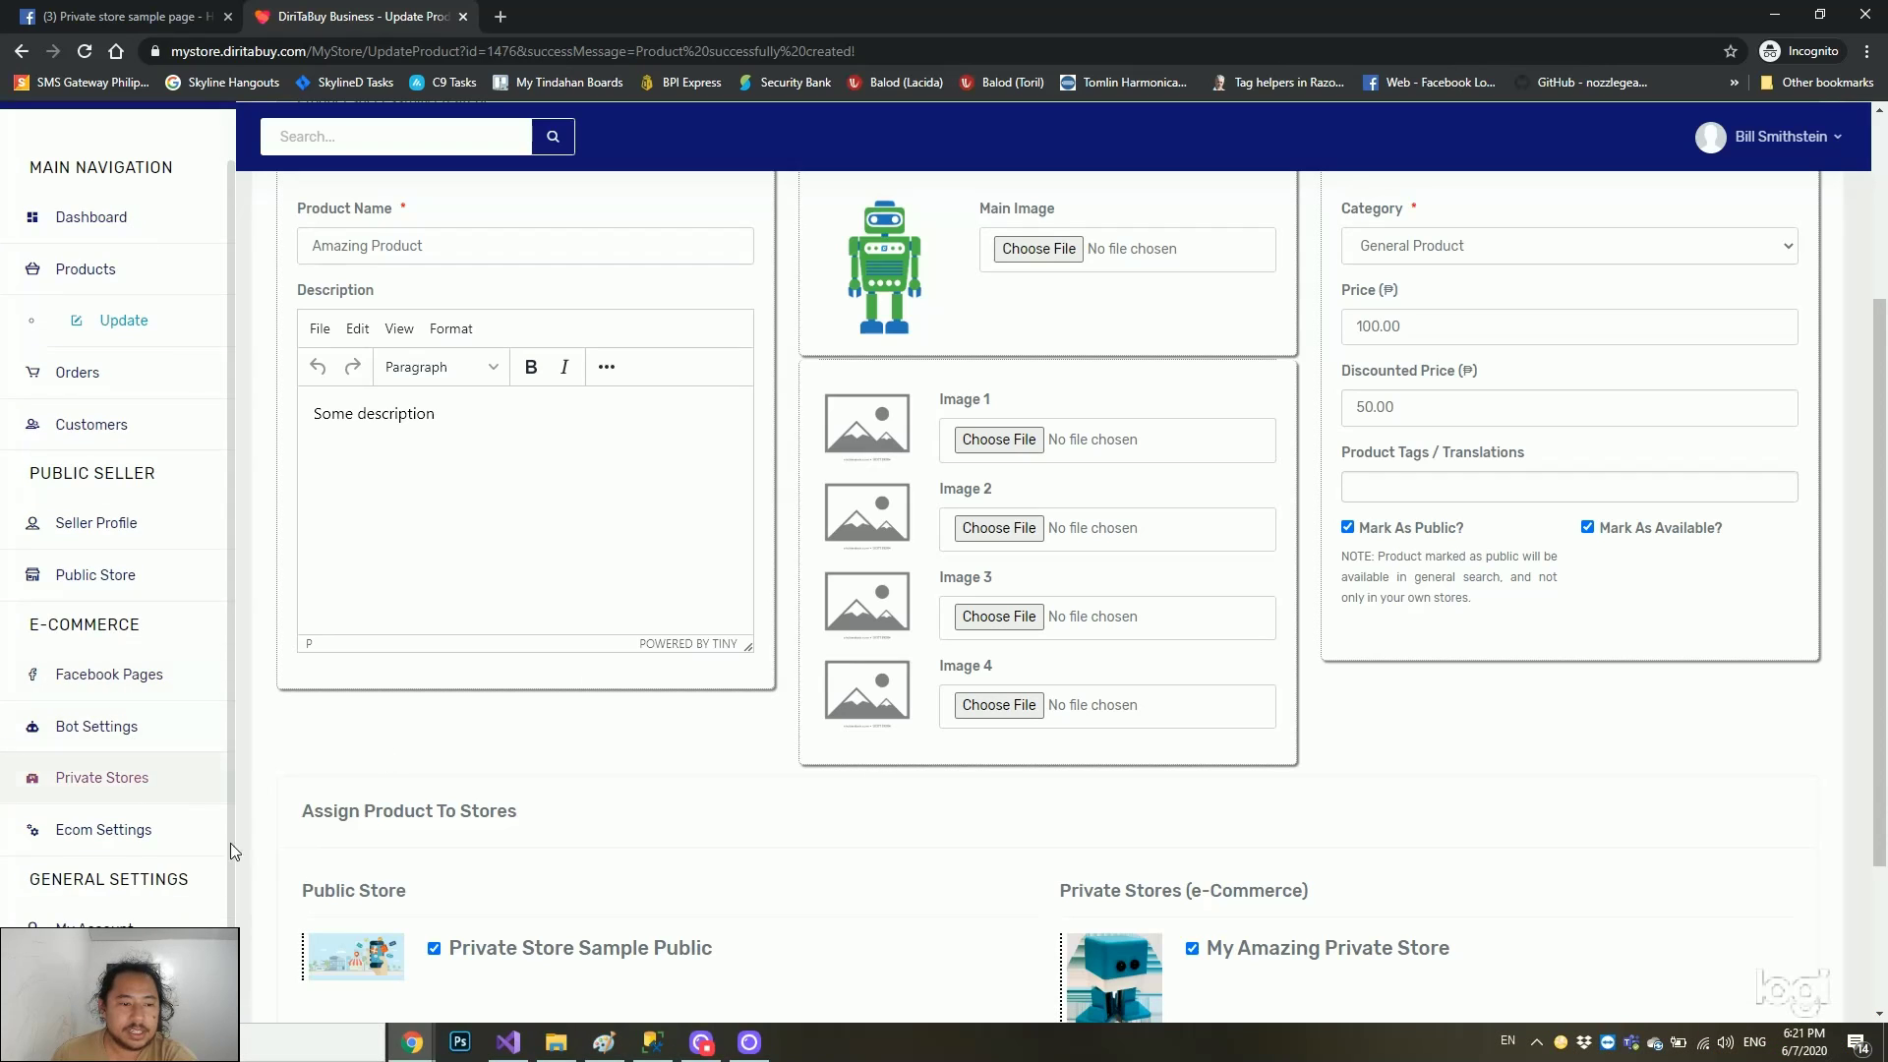
click(91, 783)
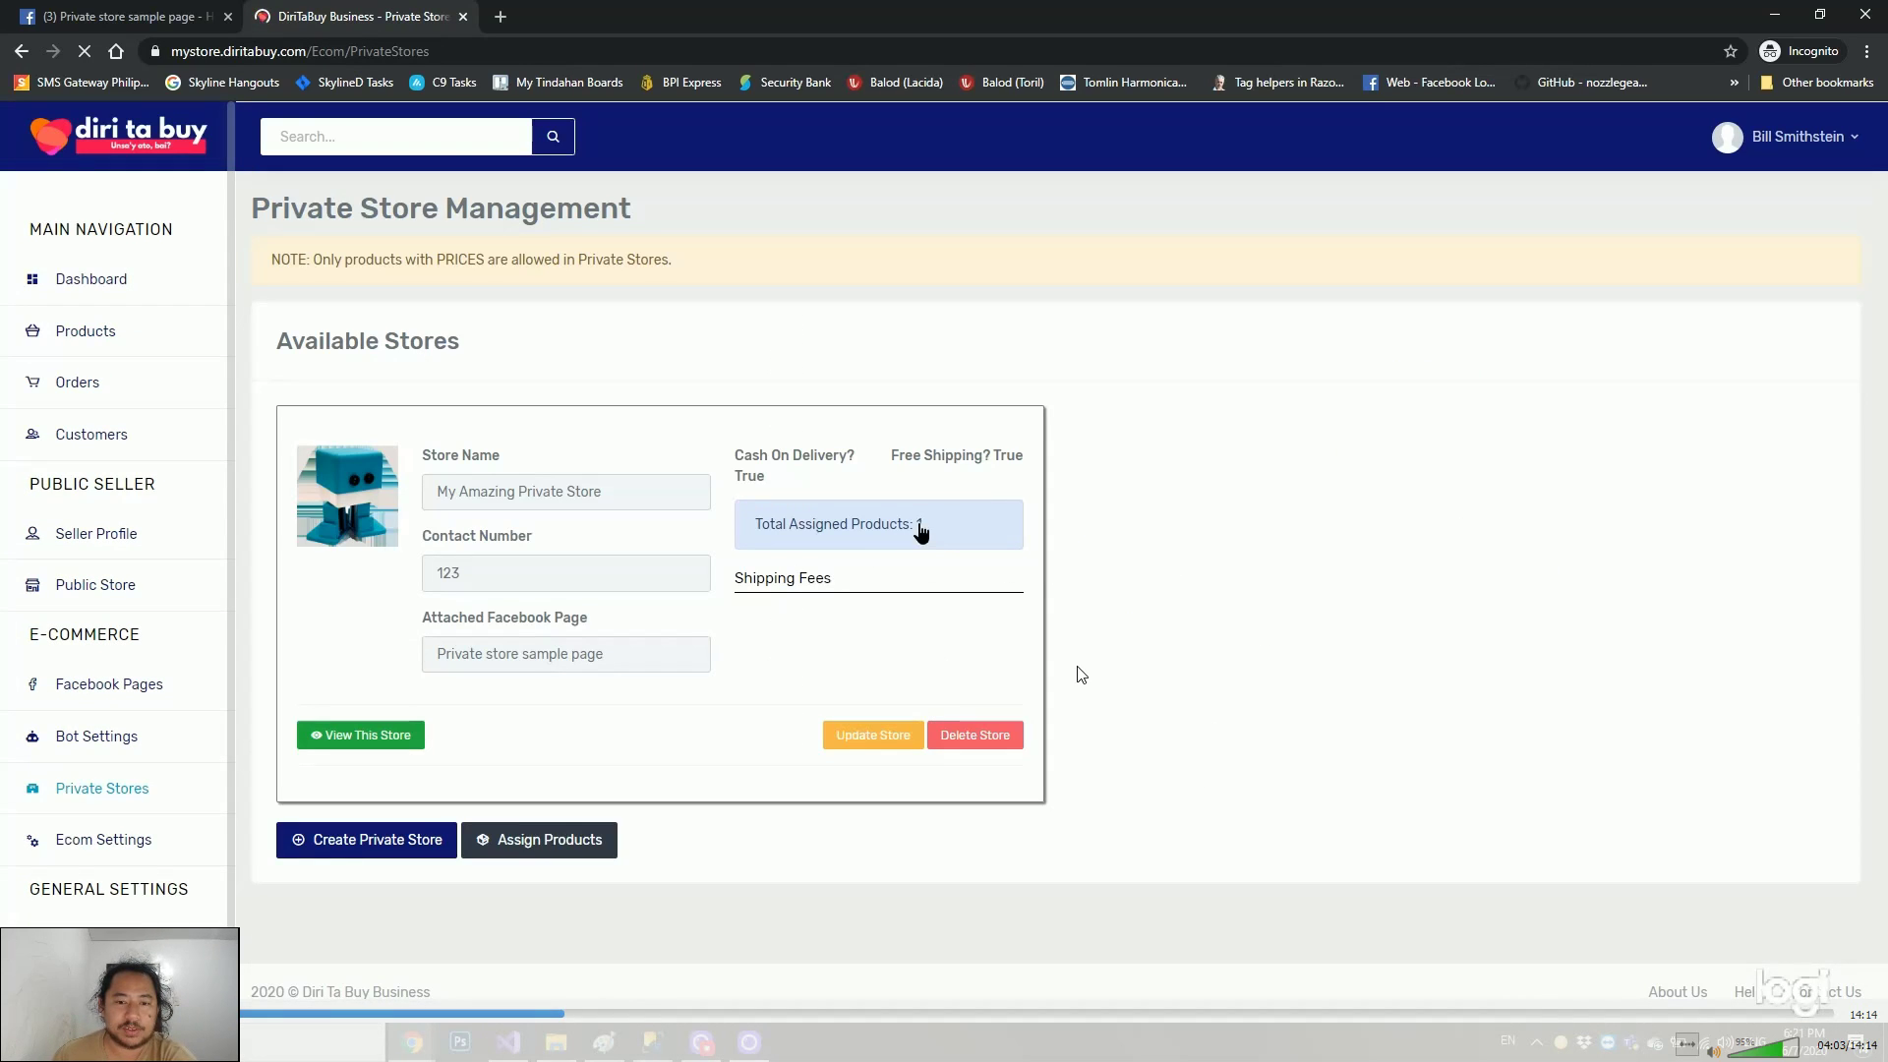
click(920, 524)
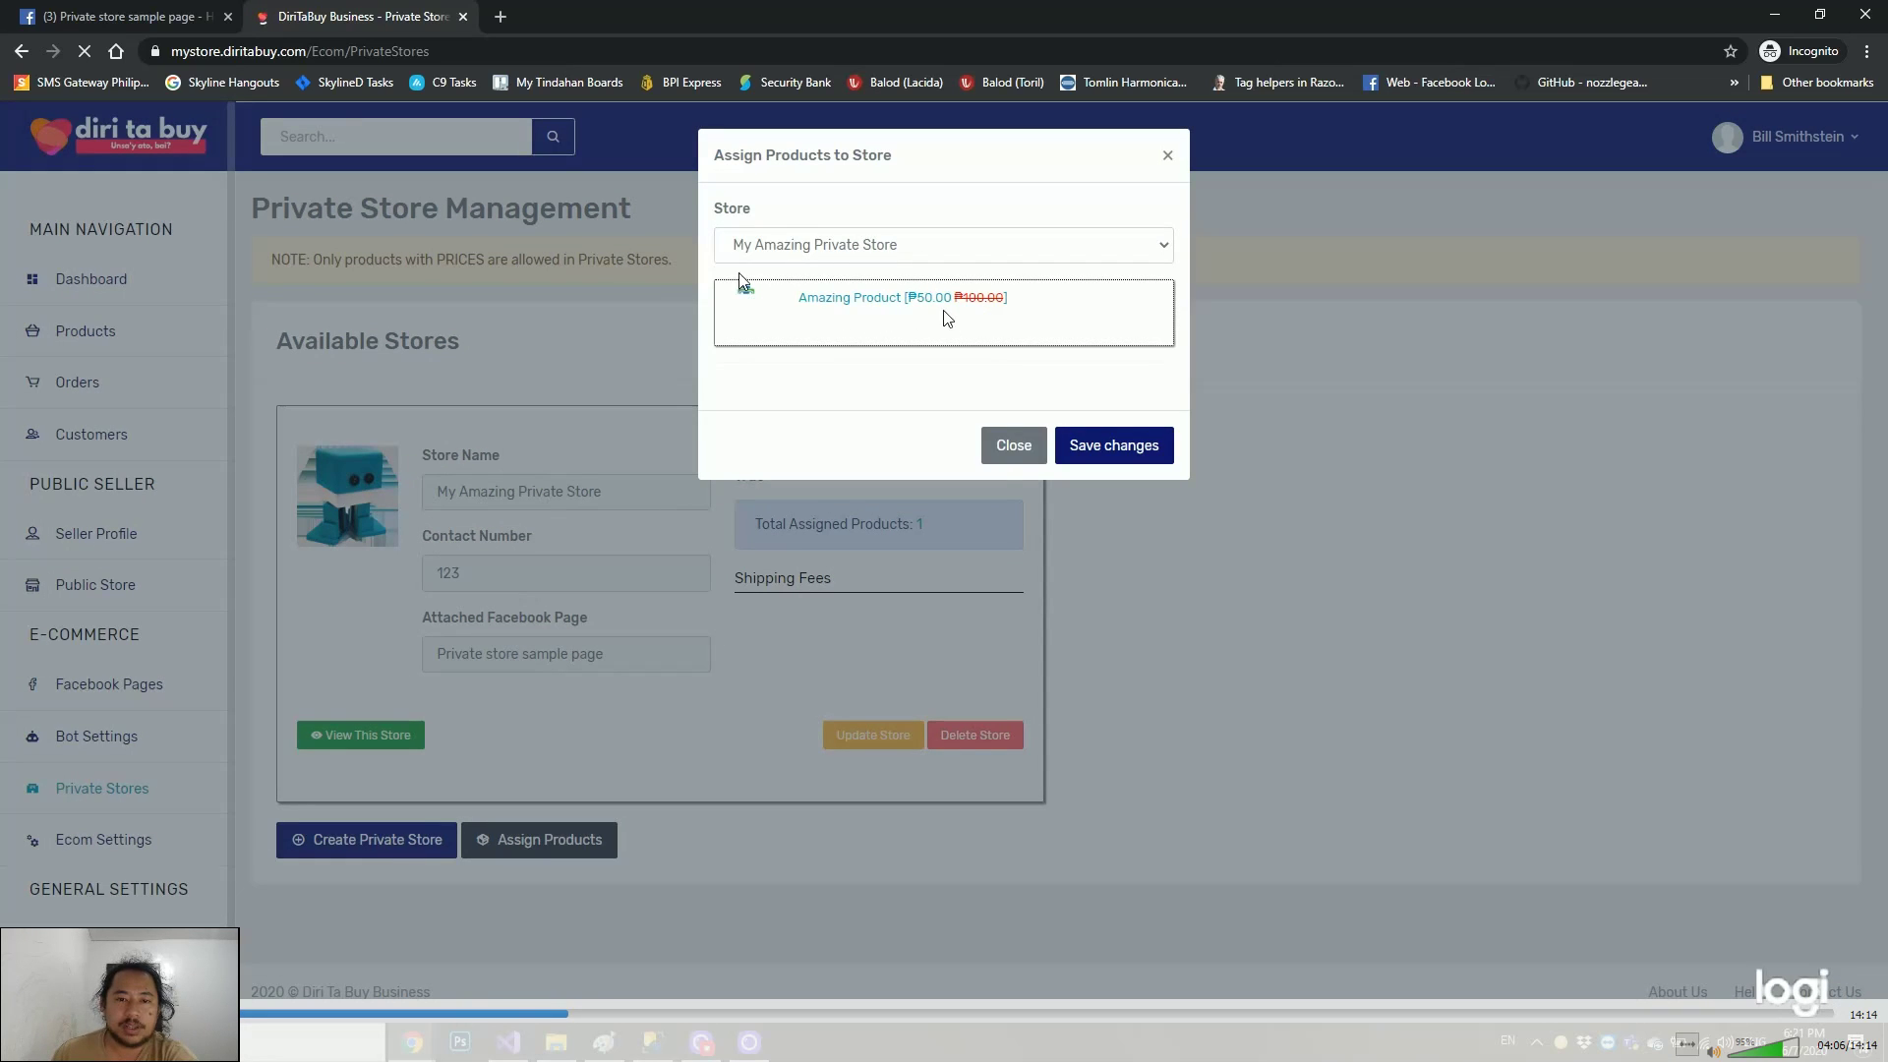
click(1012, 448)
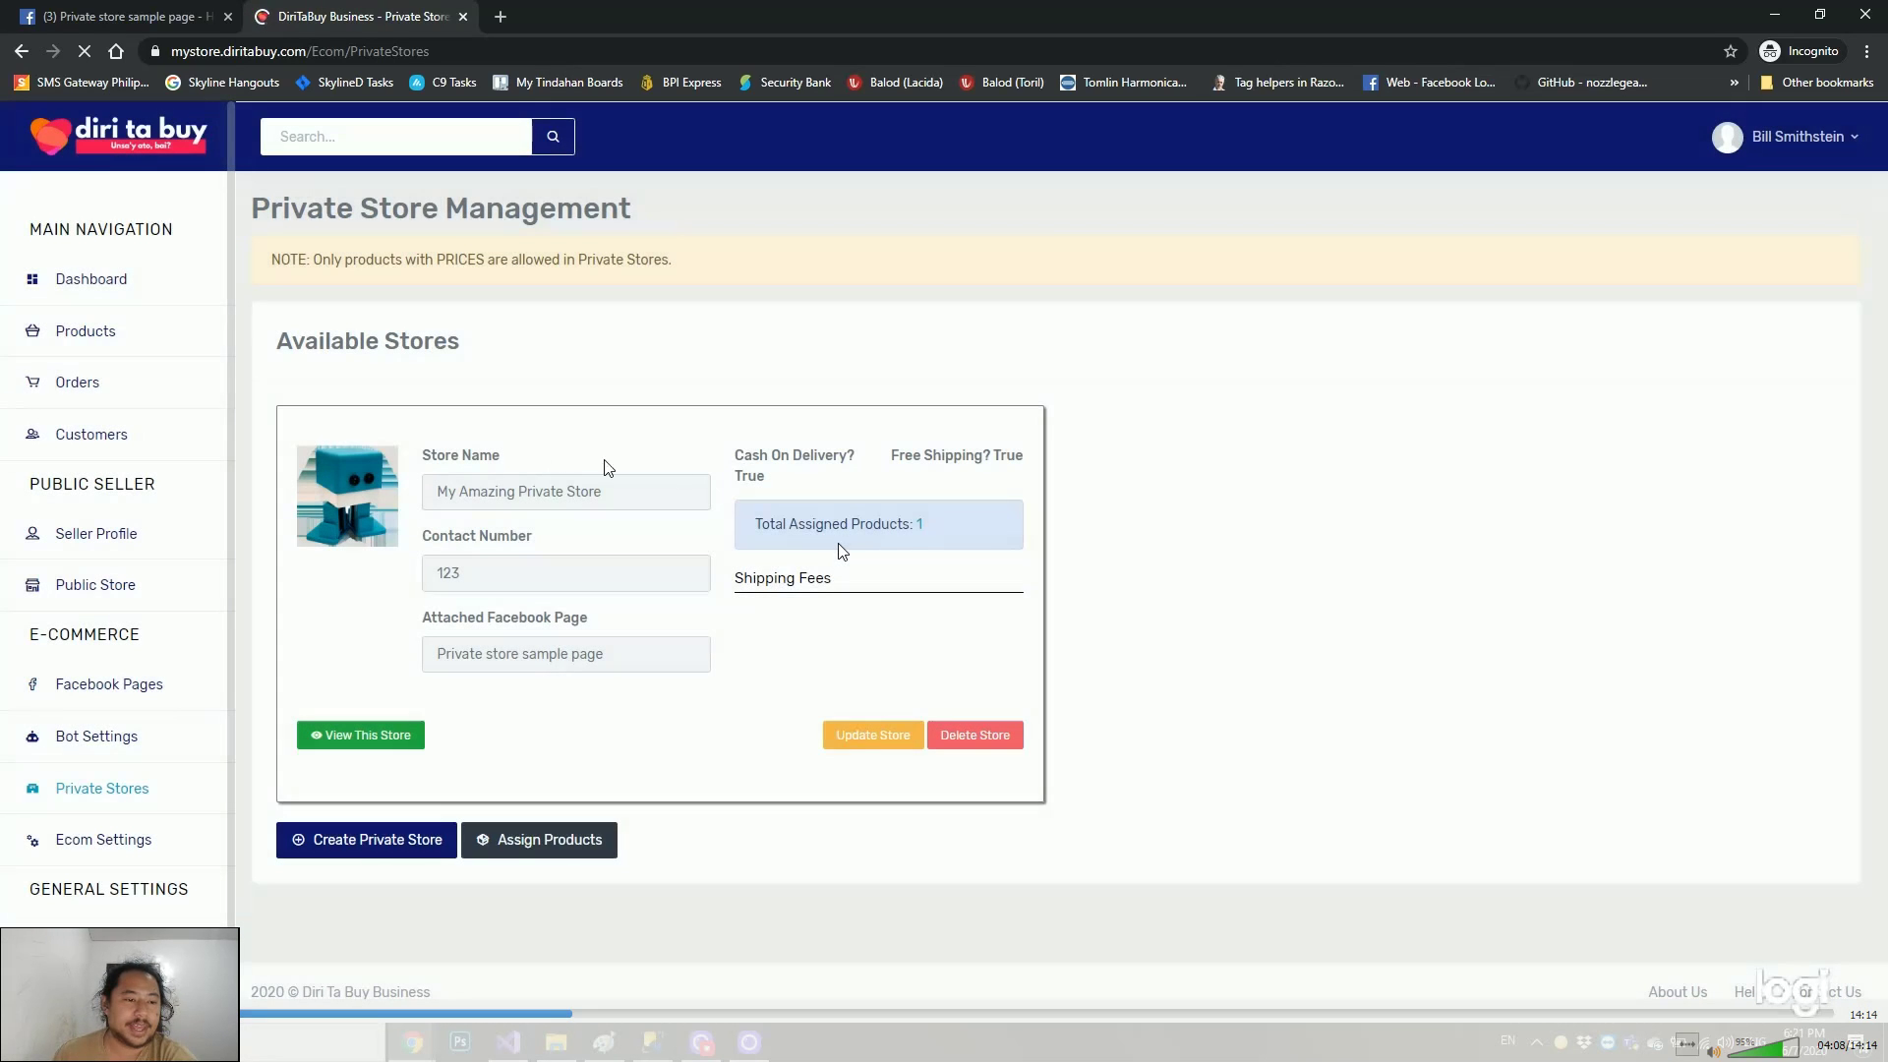
Subscribe Private store sample page to the bot in the bot settings and confirm its activation
click(106, 752)
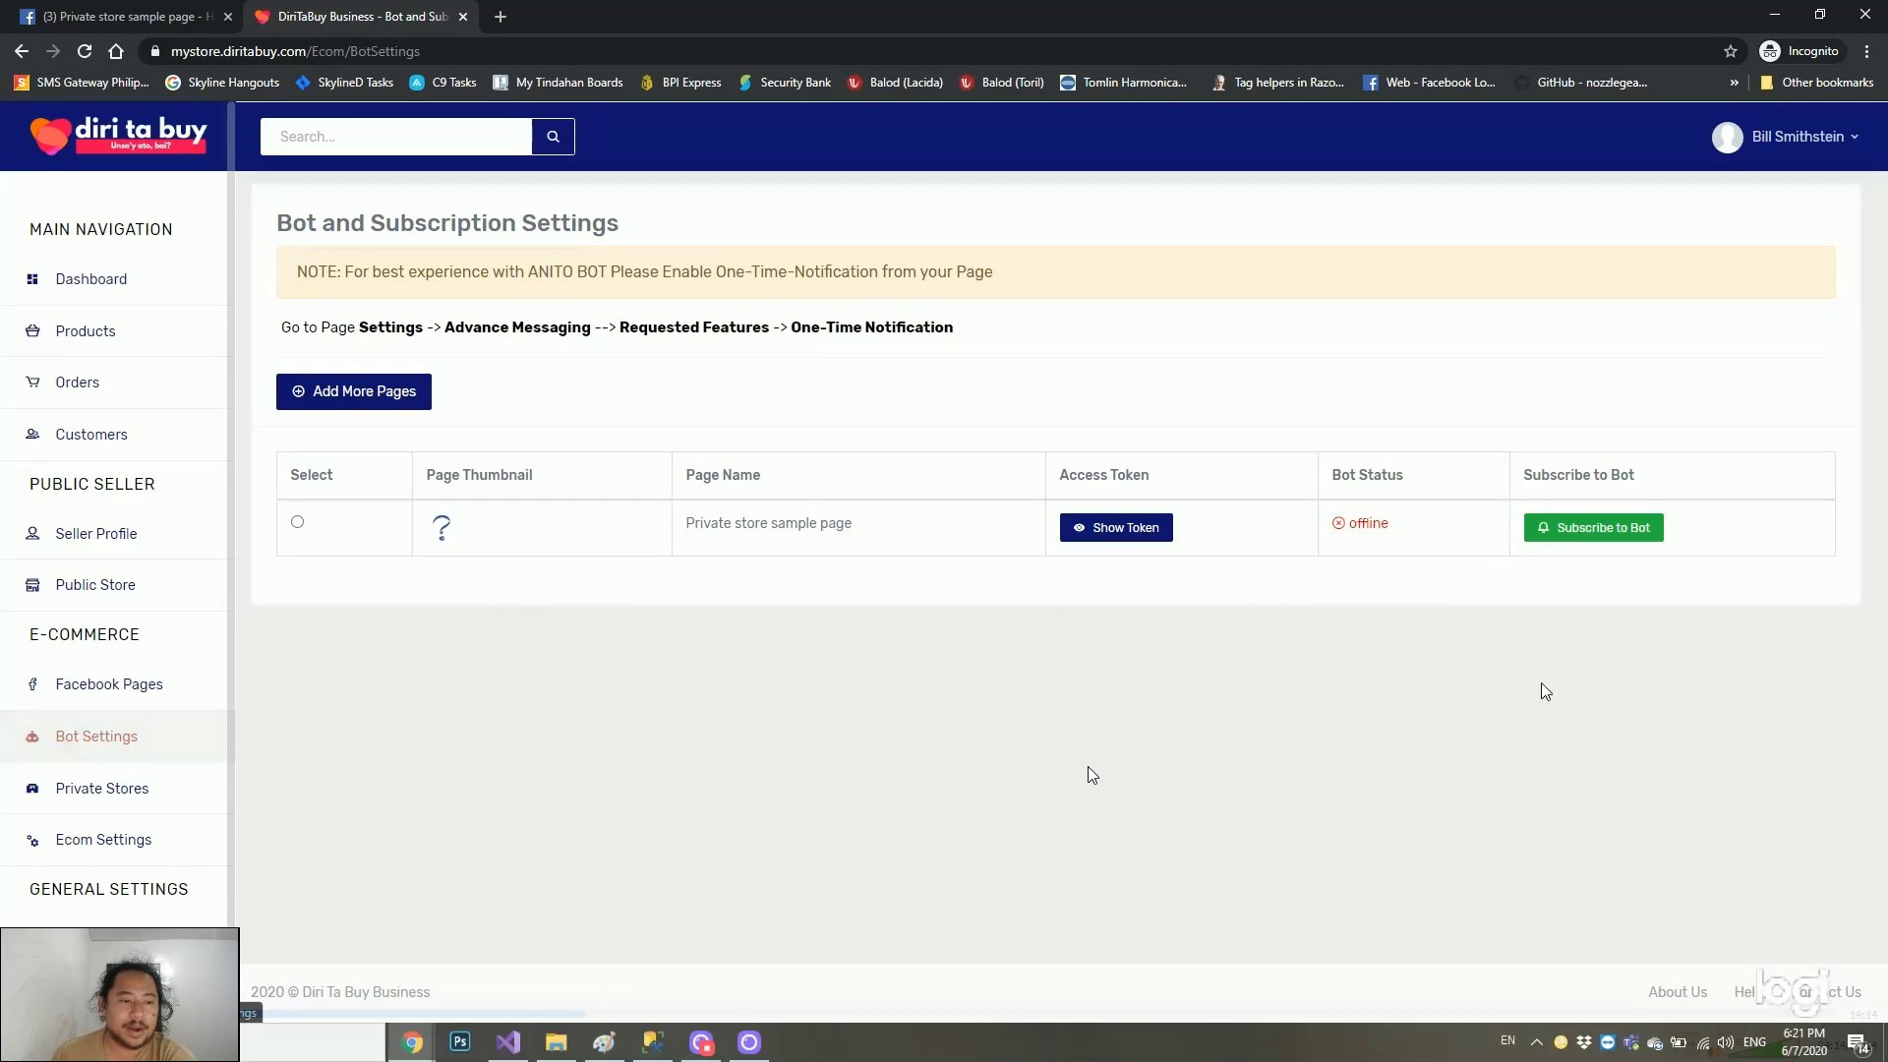
drag(1395, 531, 1341, 535)
click(1434, 672)
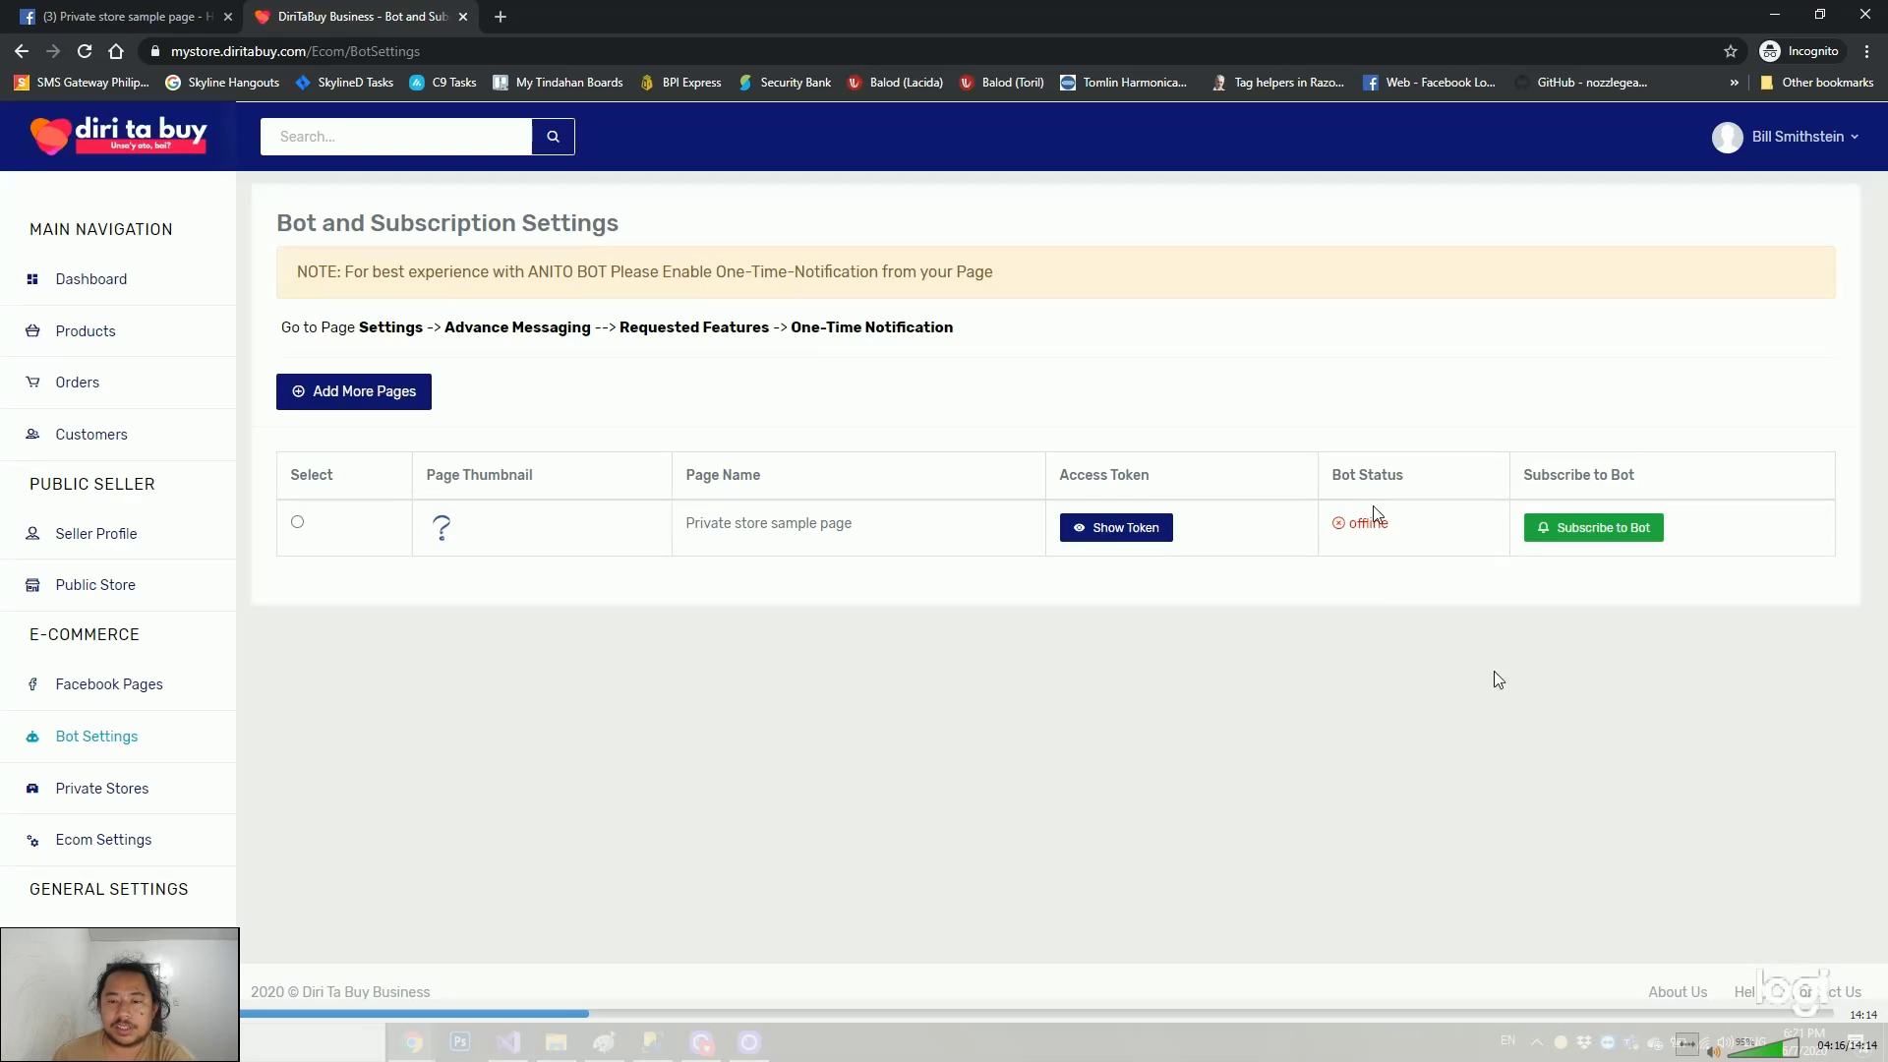
click(1596, 529)
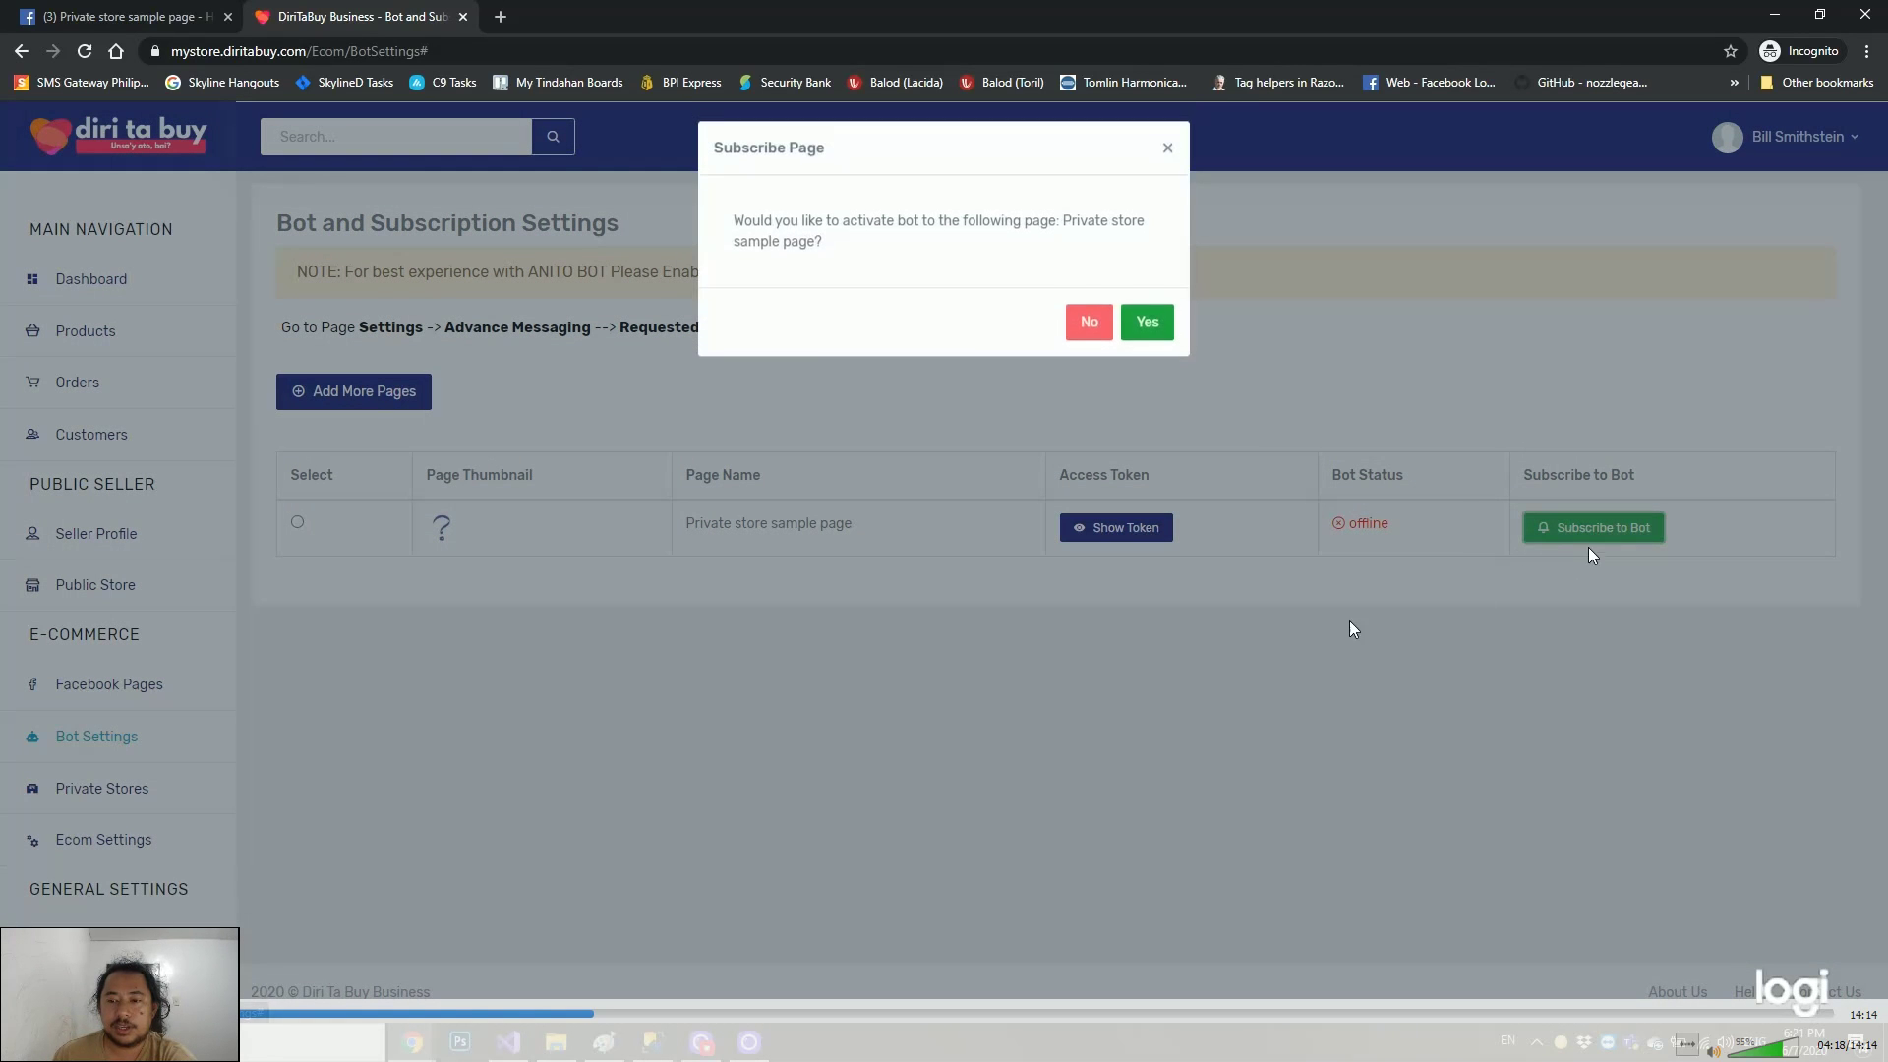
click(1159, 331)
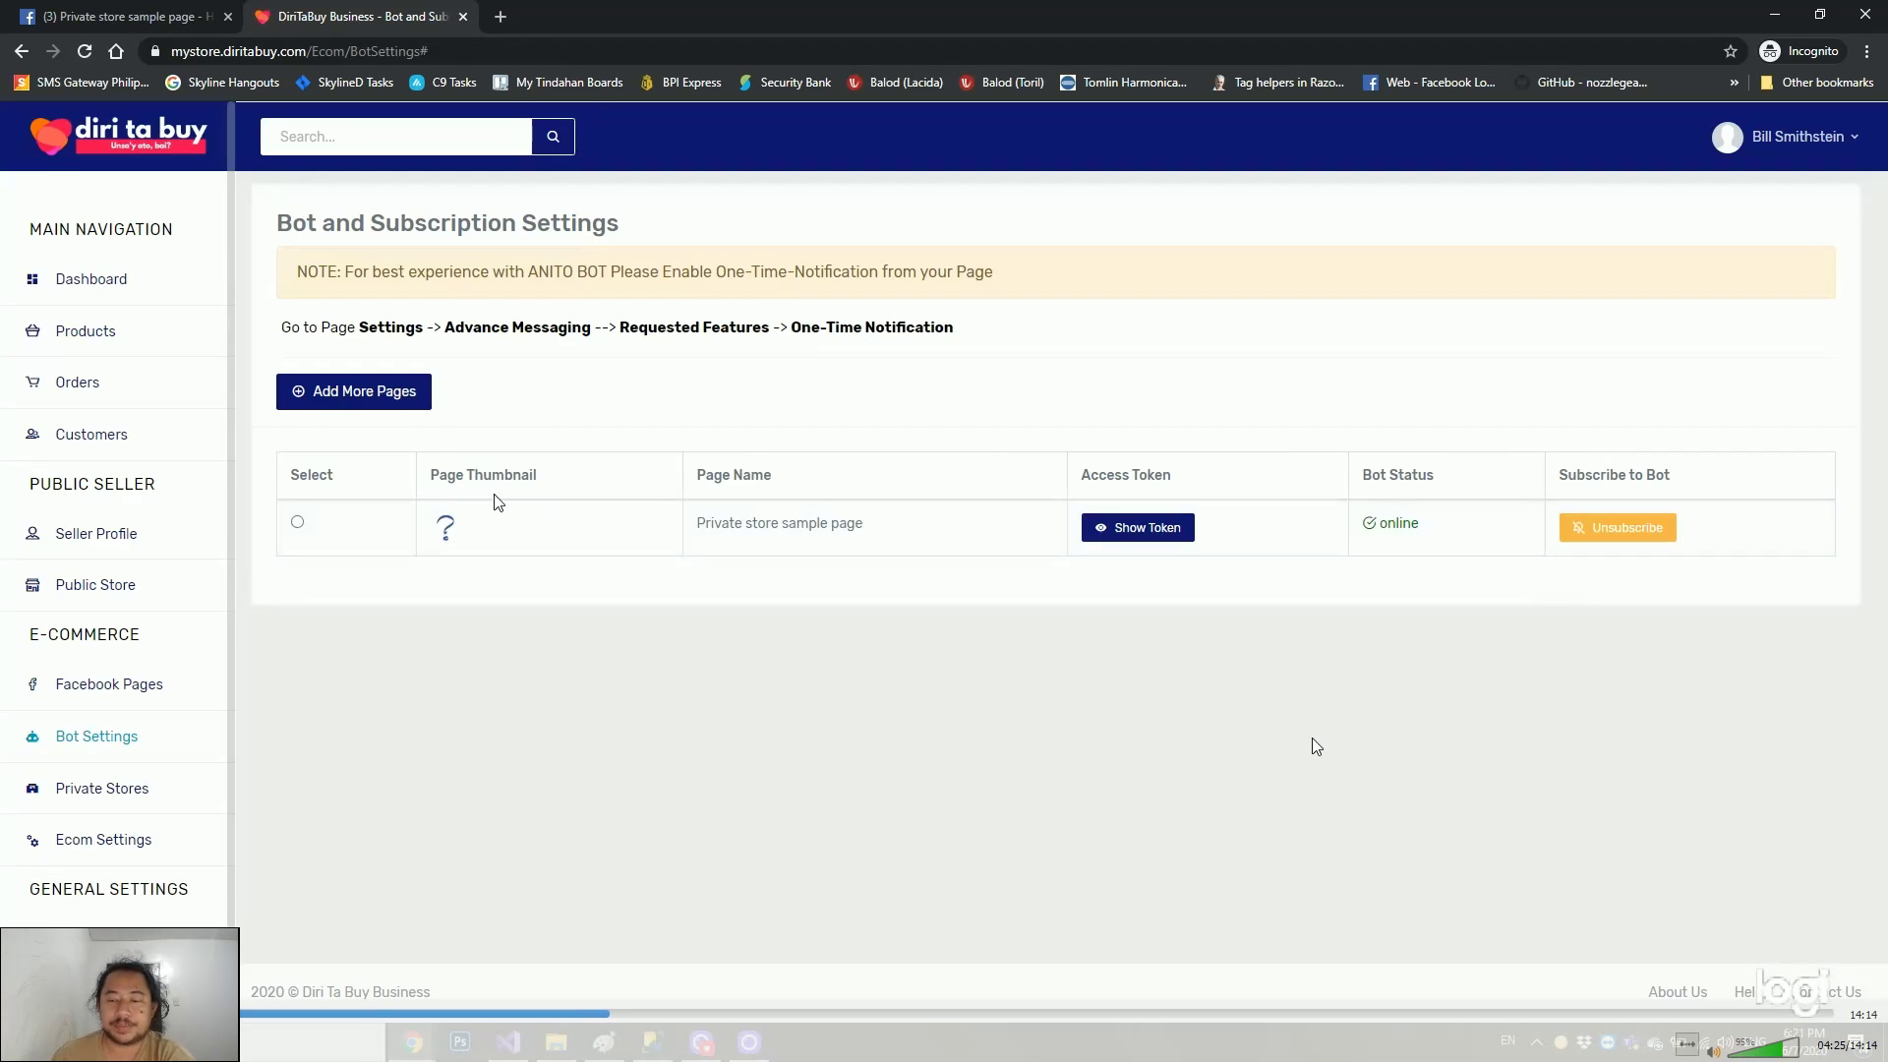
Switch to the Facebook page, ask its bot "how much for amazing product" in the chat, and review the reply
key(ctrl+shift+Tab)
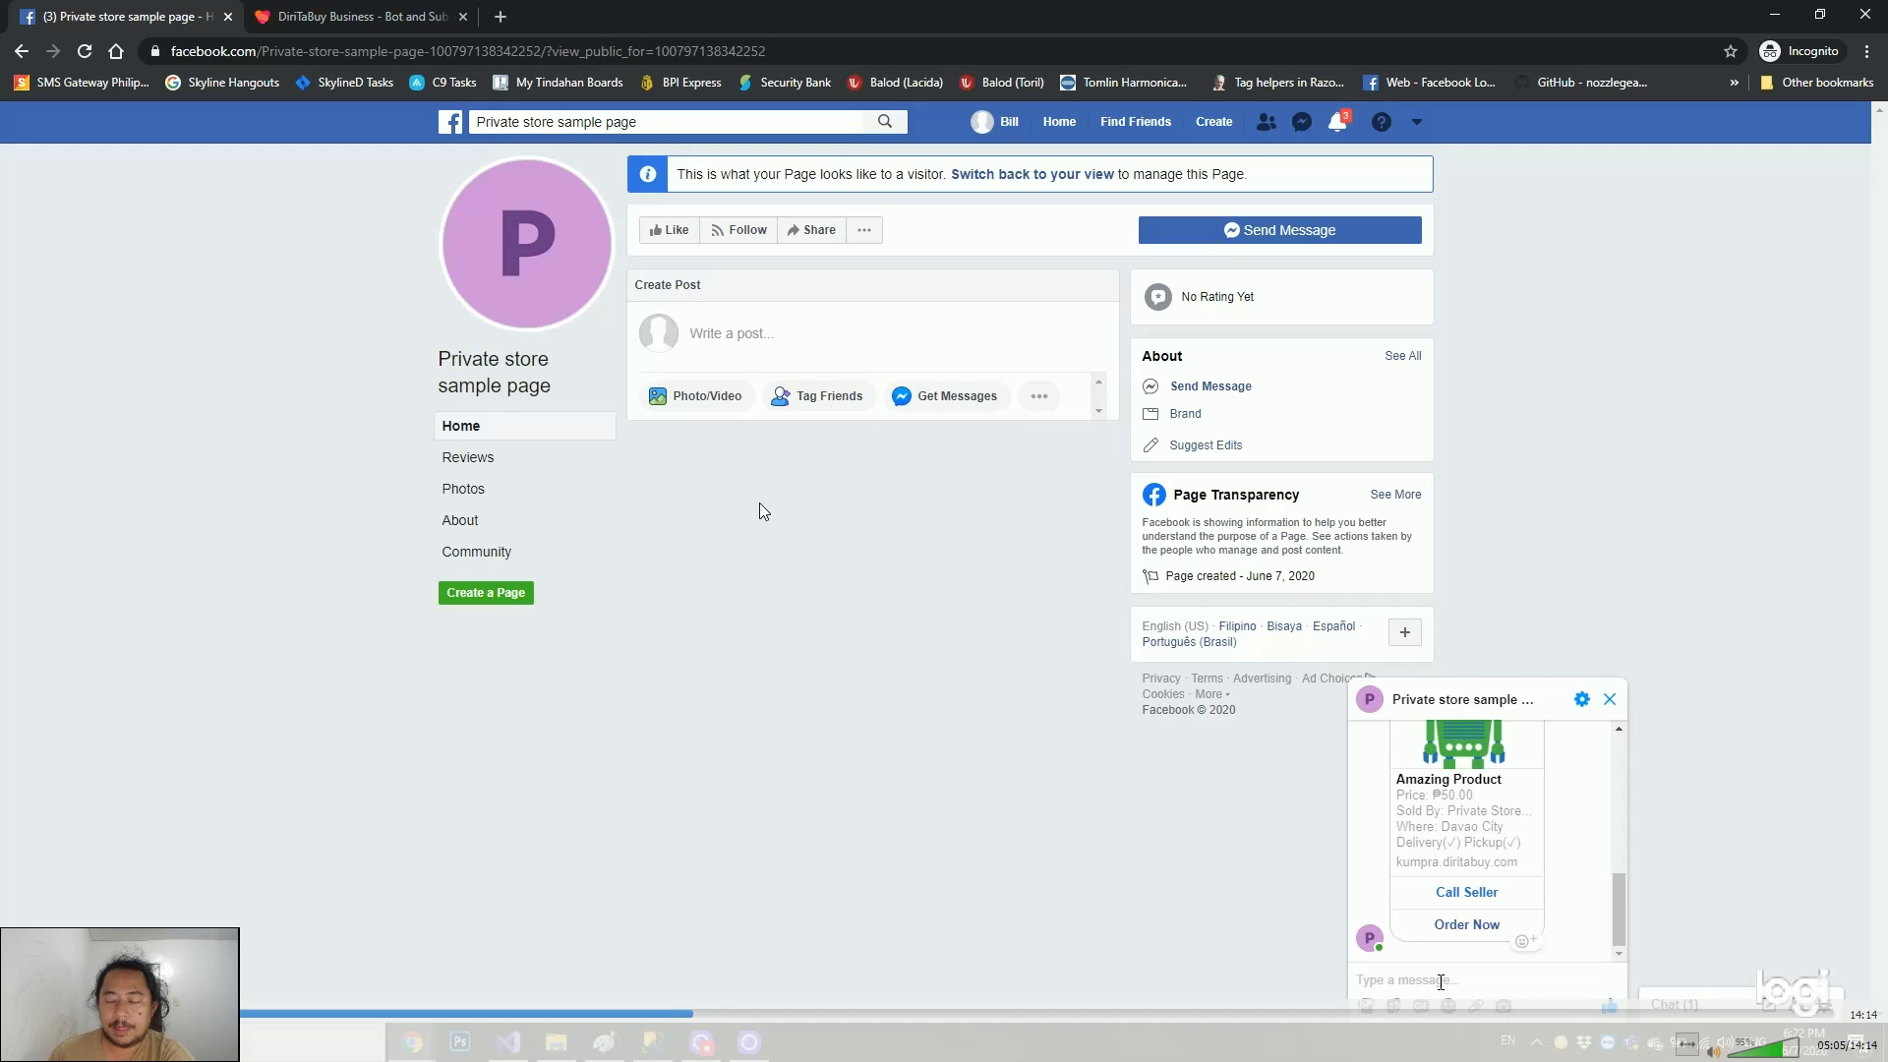
text(do)
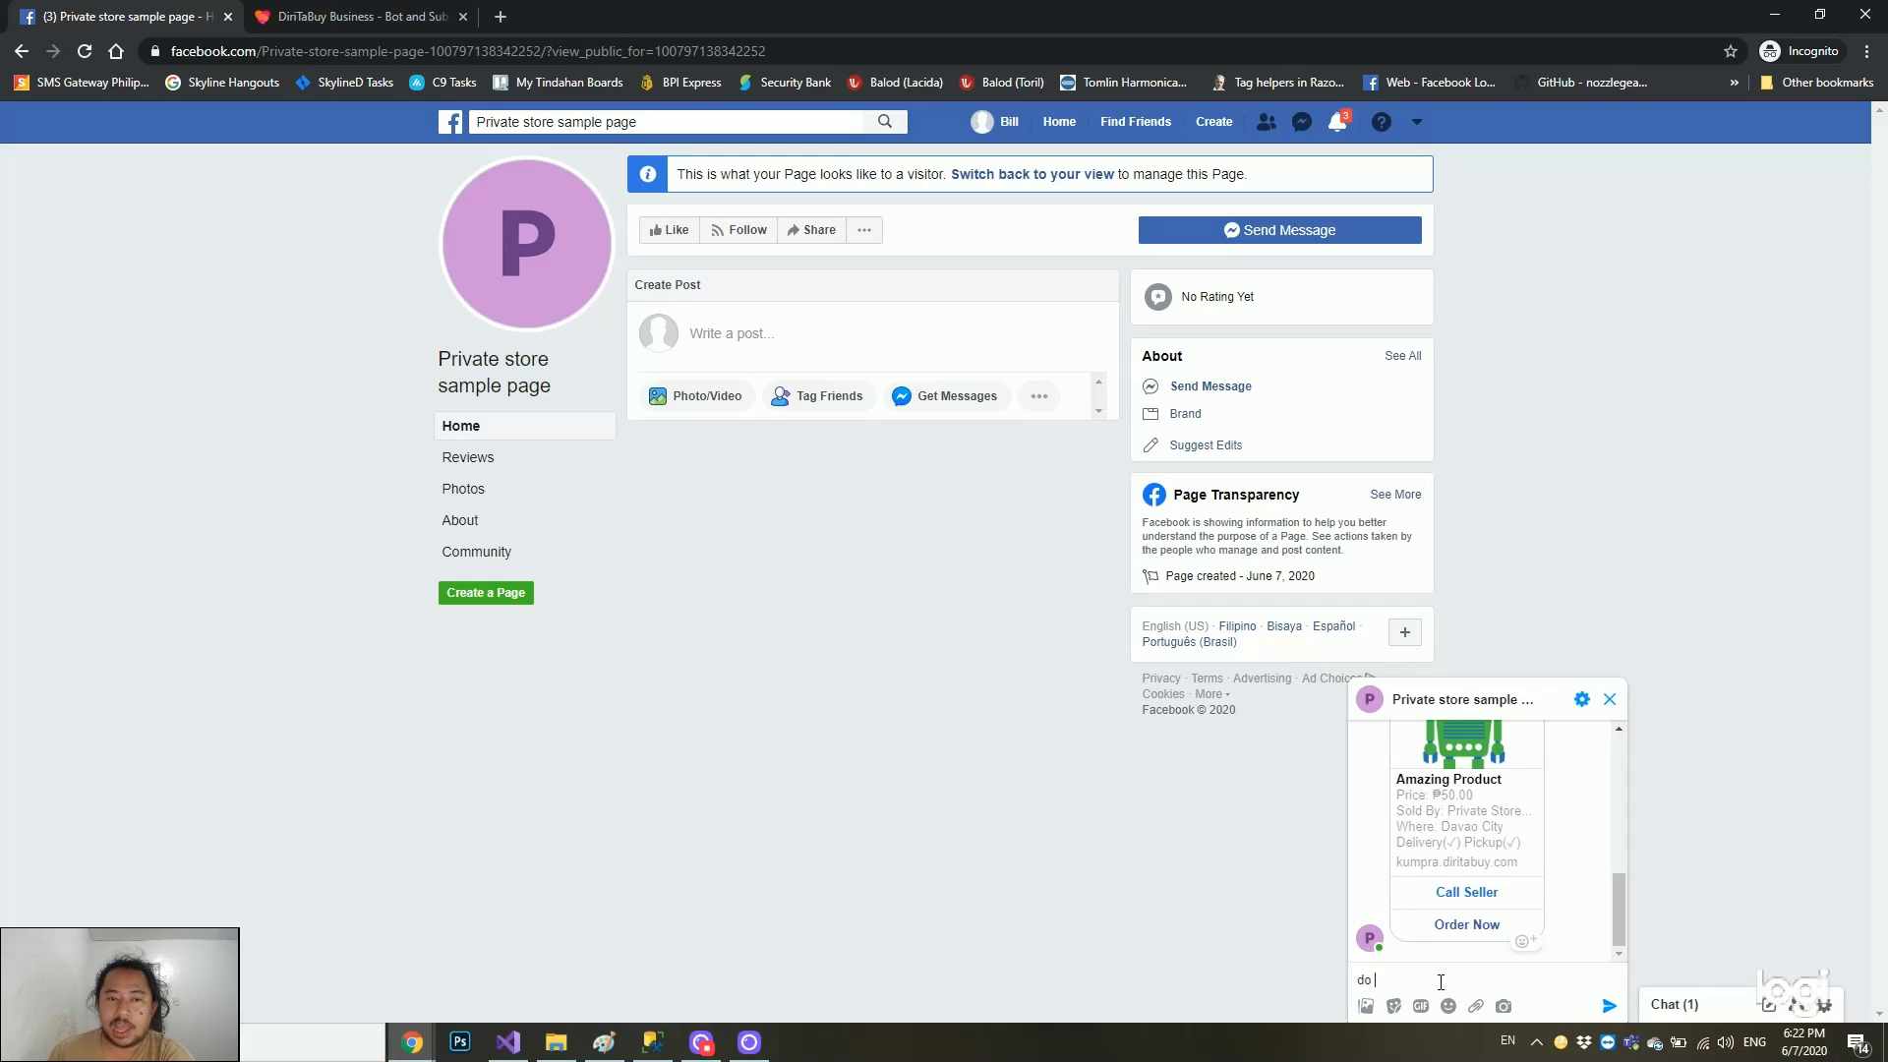
key(BackSpace)
text(how much for amazing product)
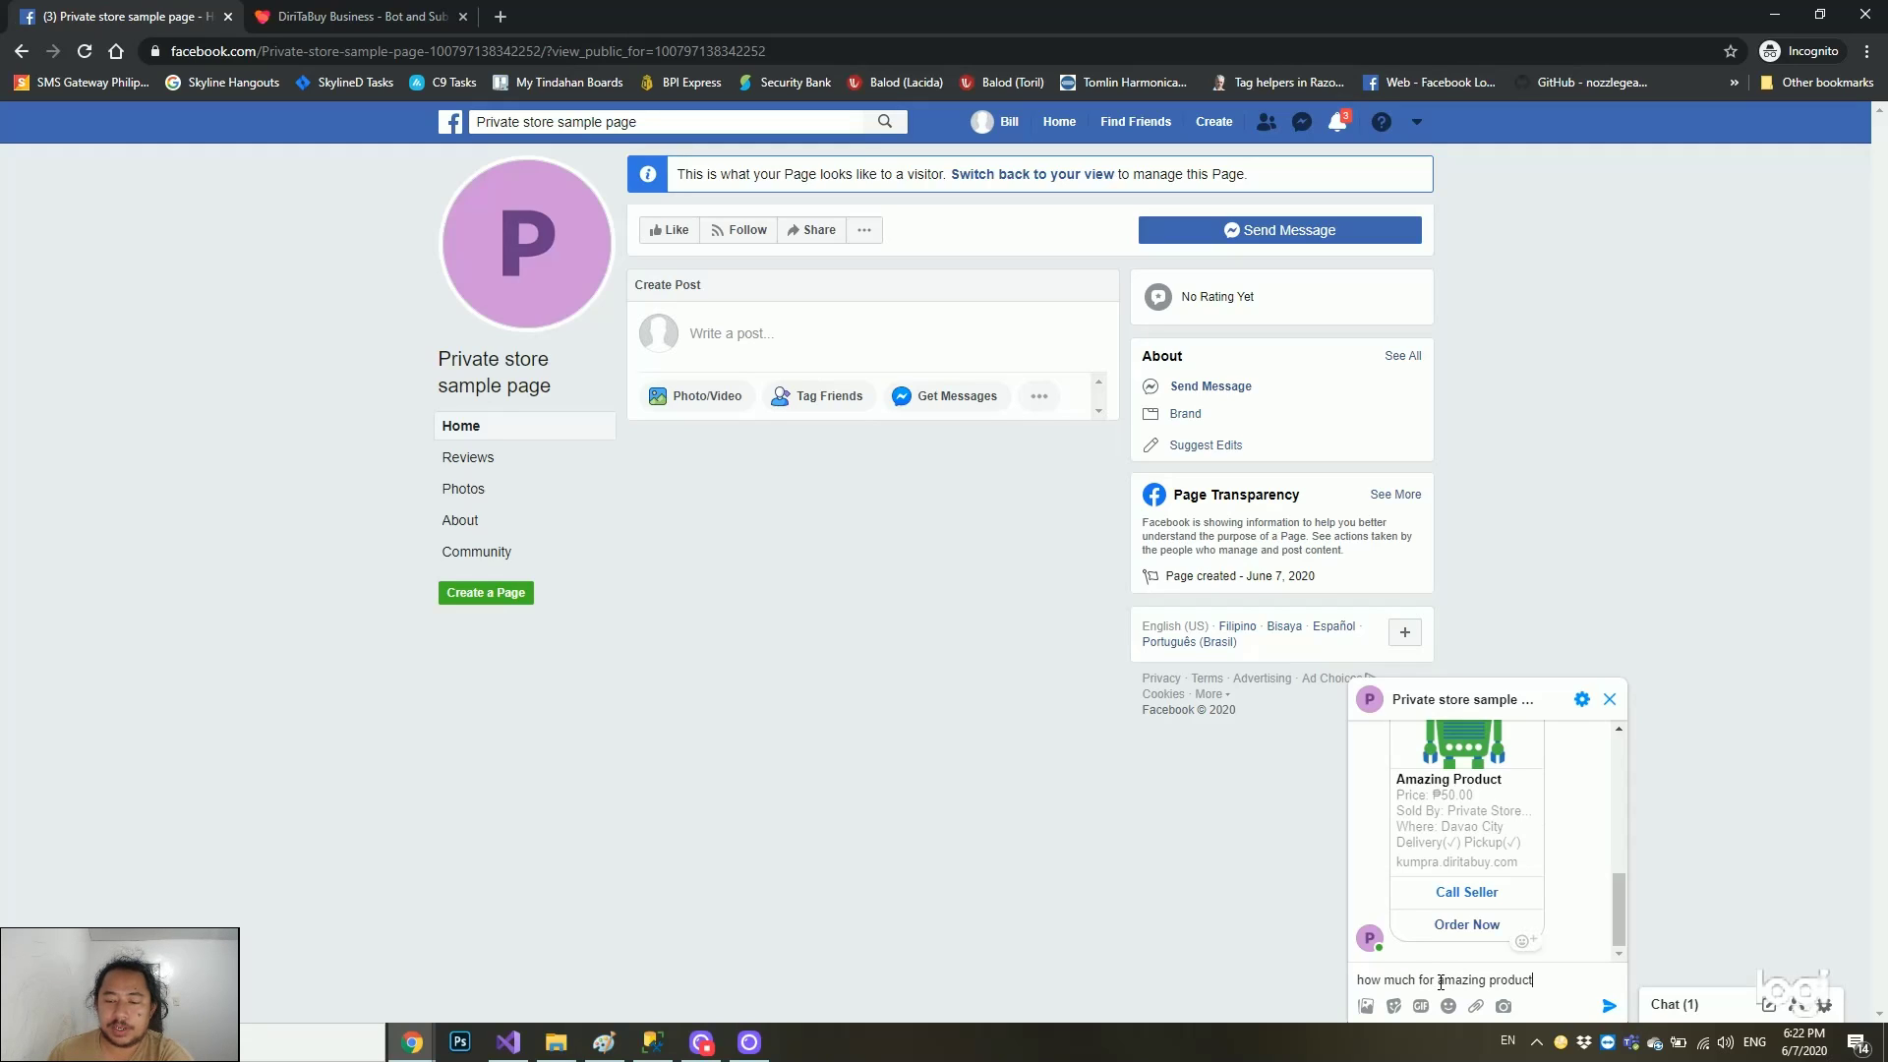
key(Return)
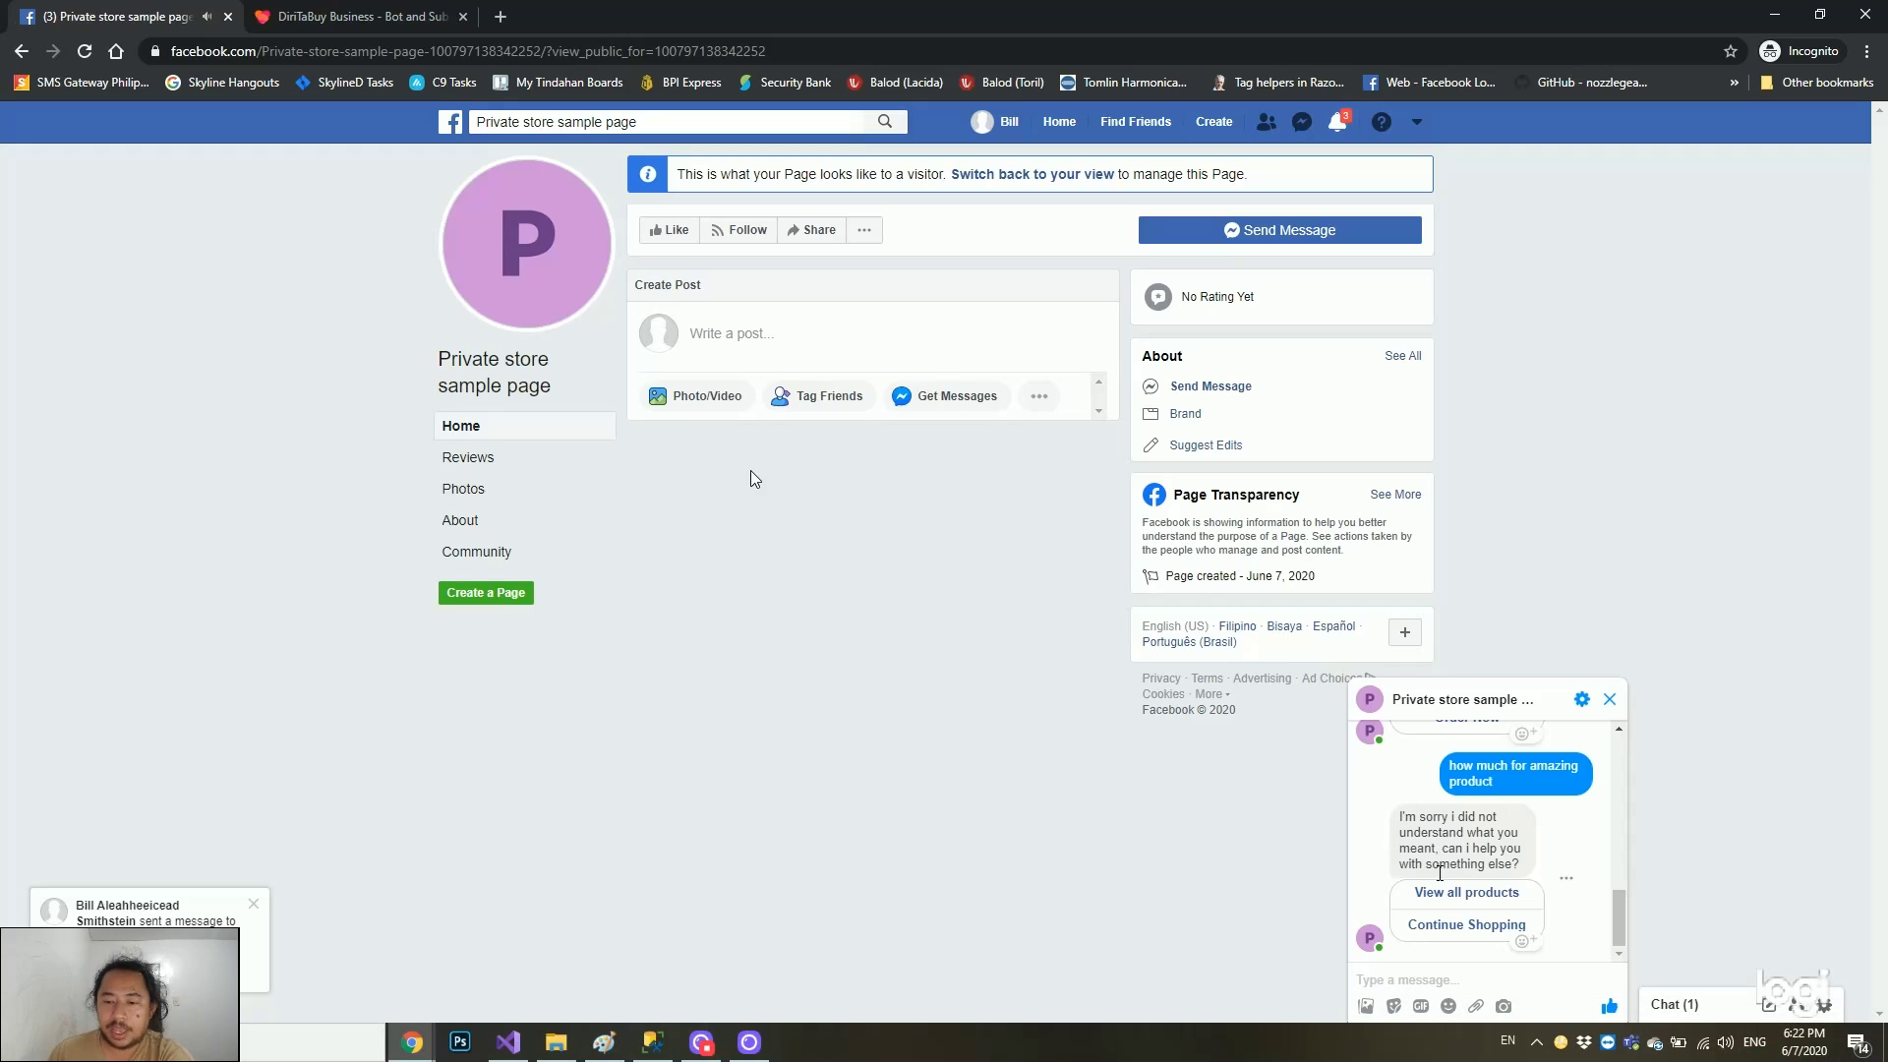
scroll(1558, 920, up, 1)
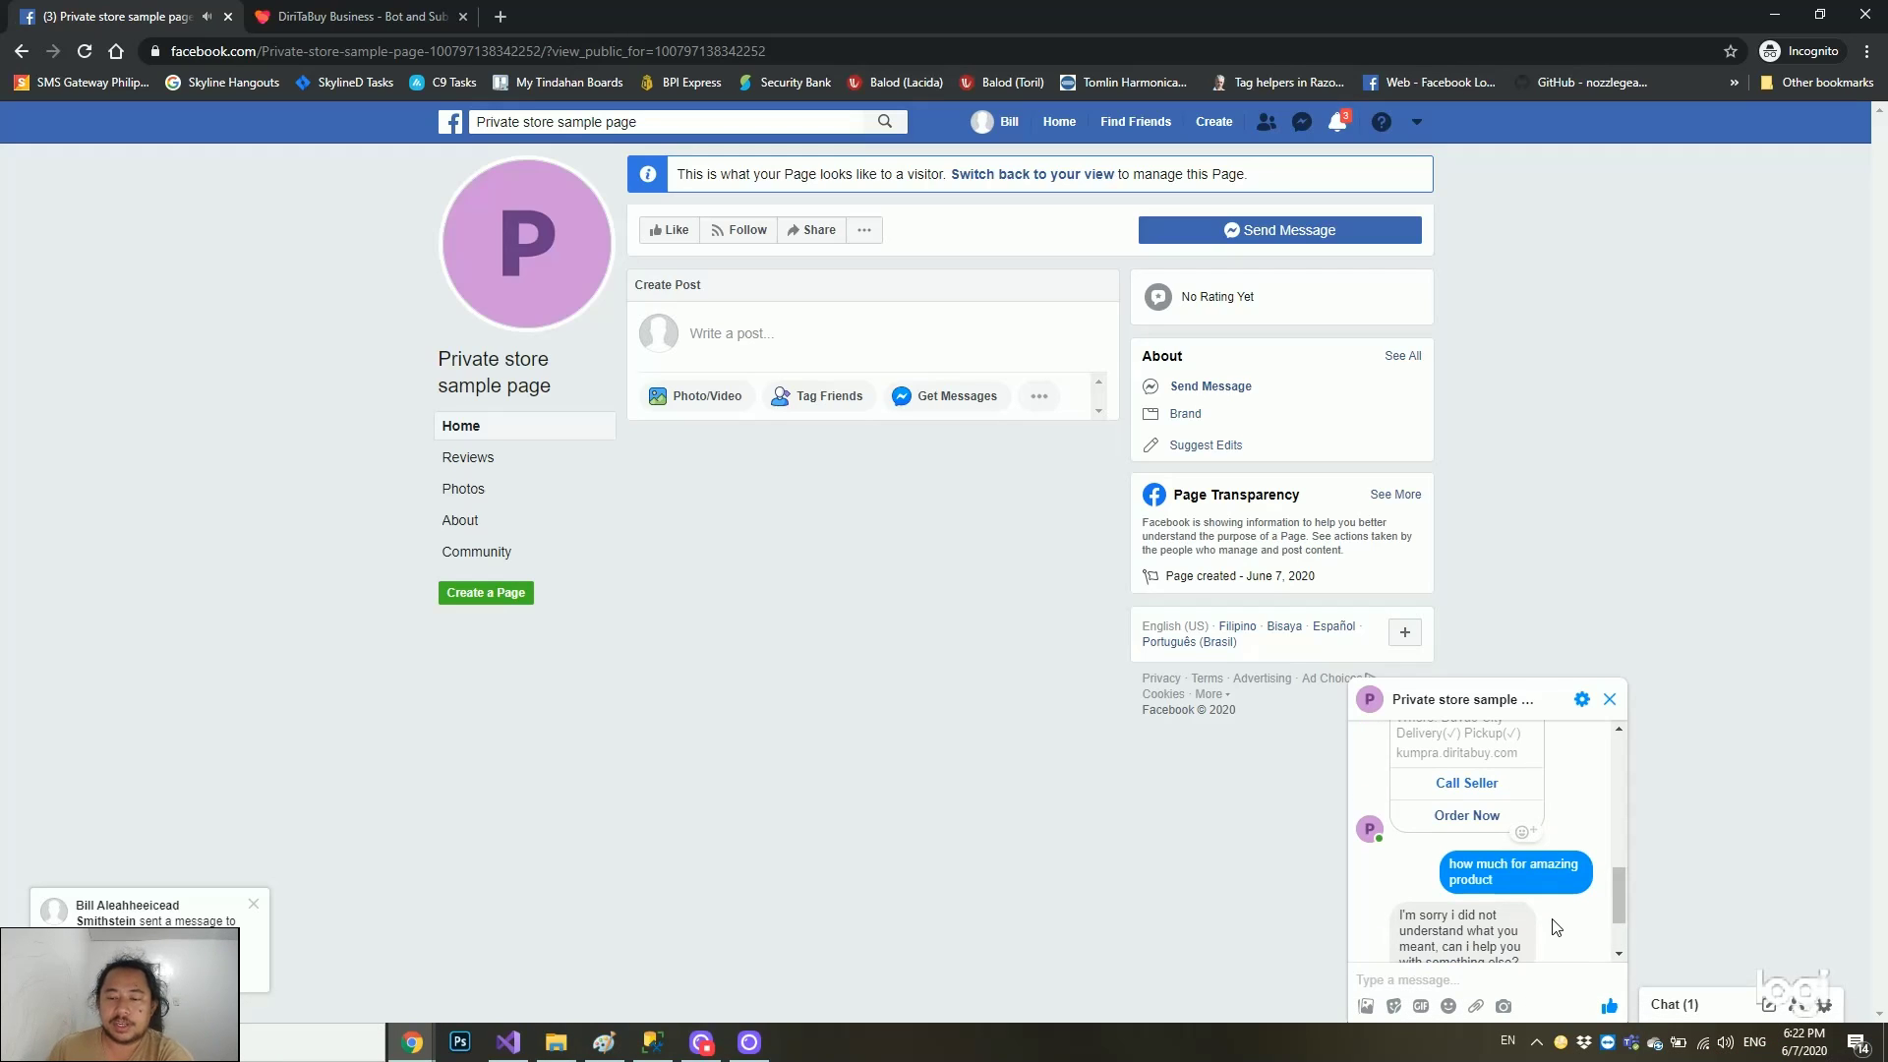
scroll(1551, 919, up, 1)
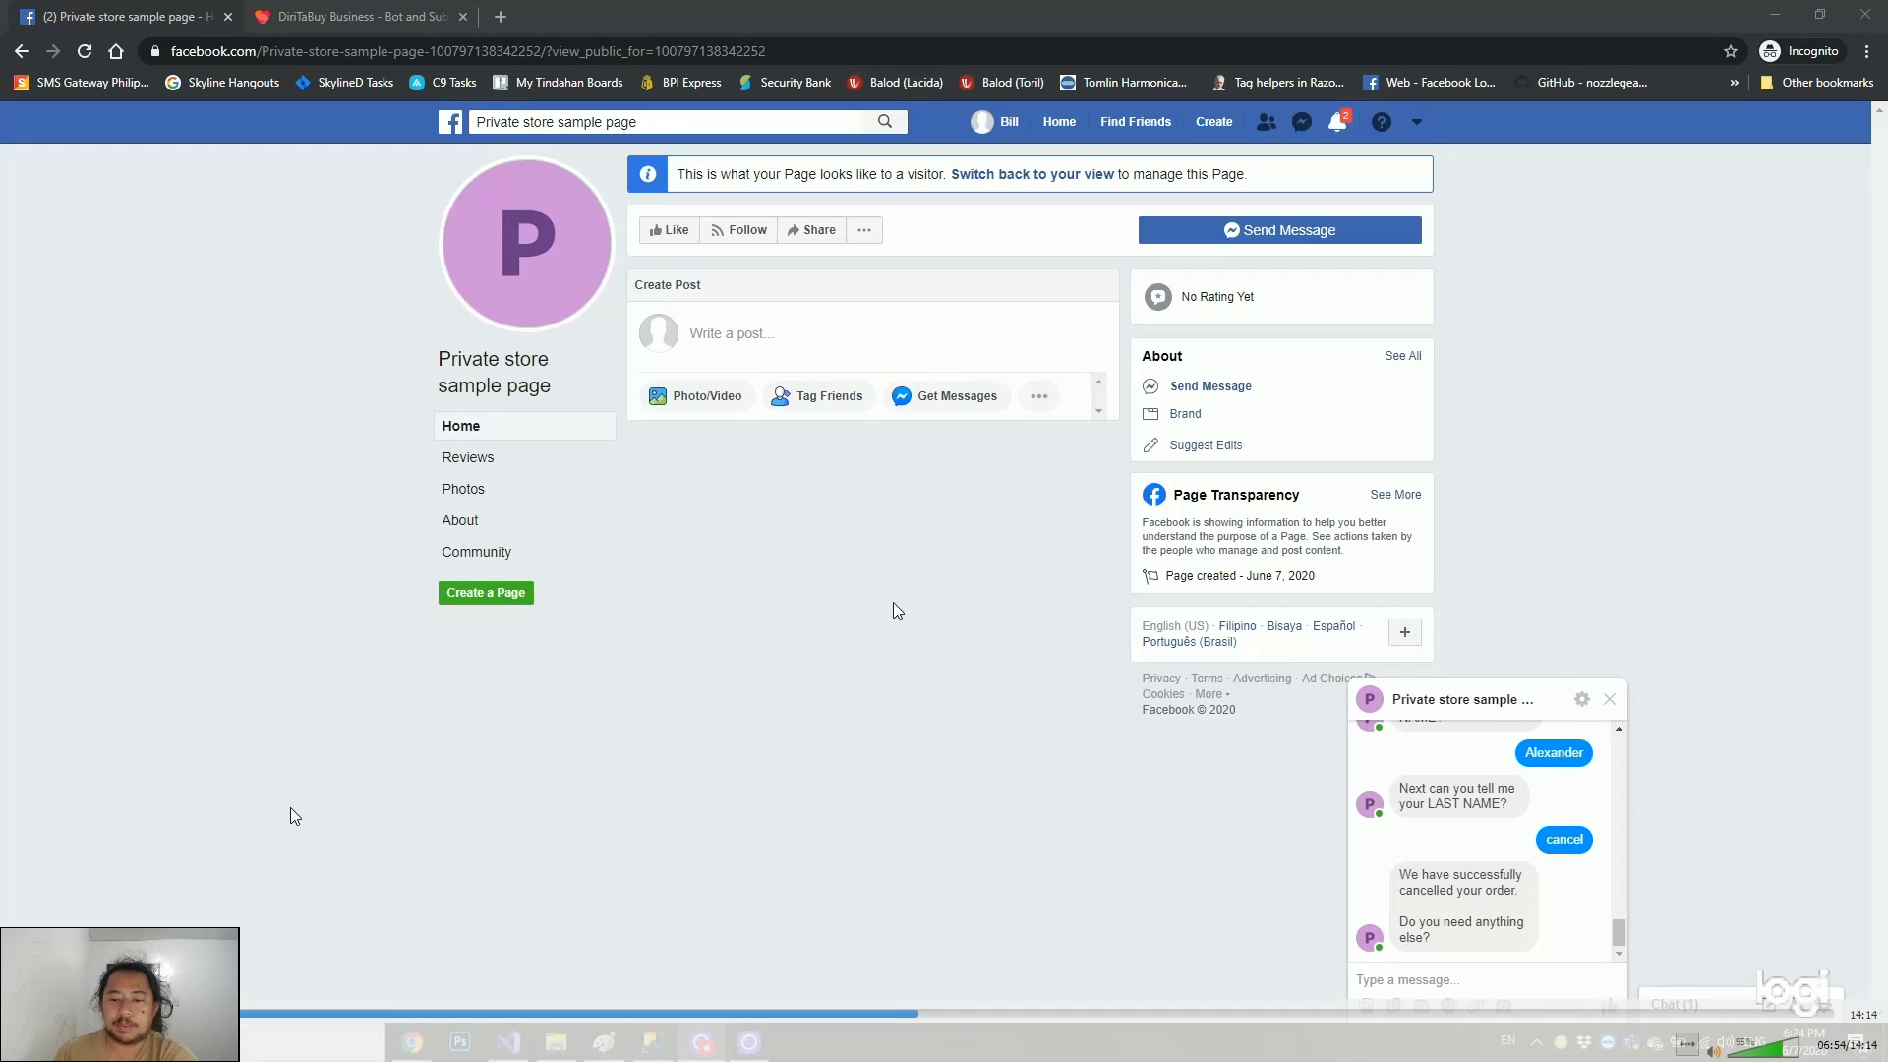
Ask the page's bot "free shipping po ba?" and switch back to Diri Ta Buy
click(1430, 973)
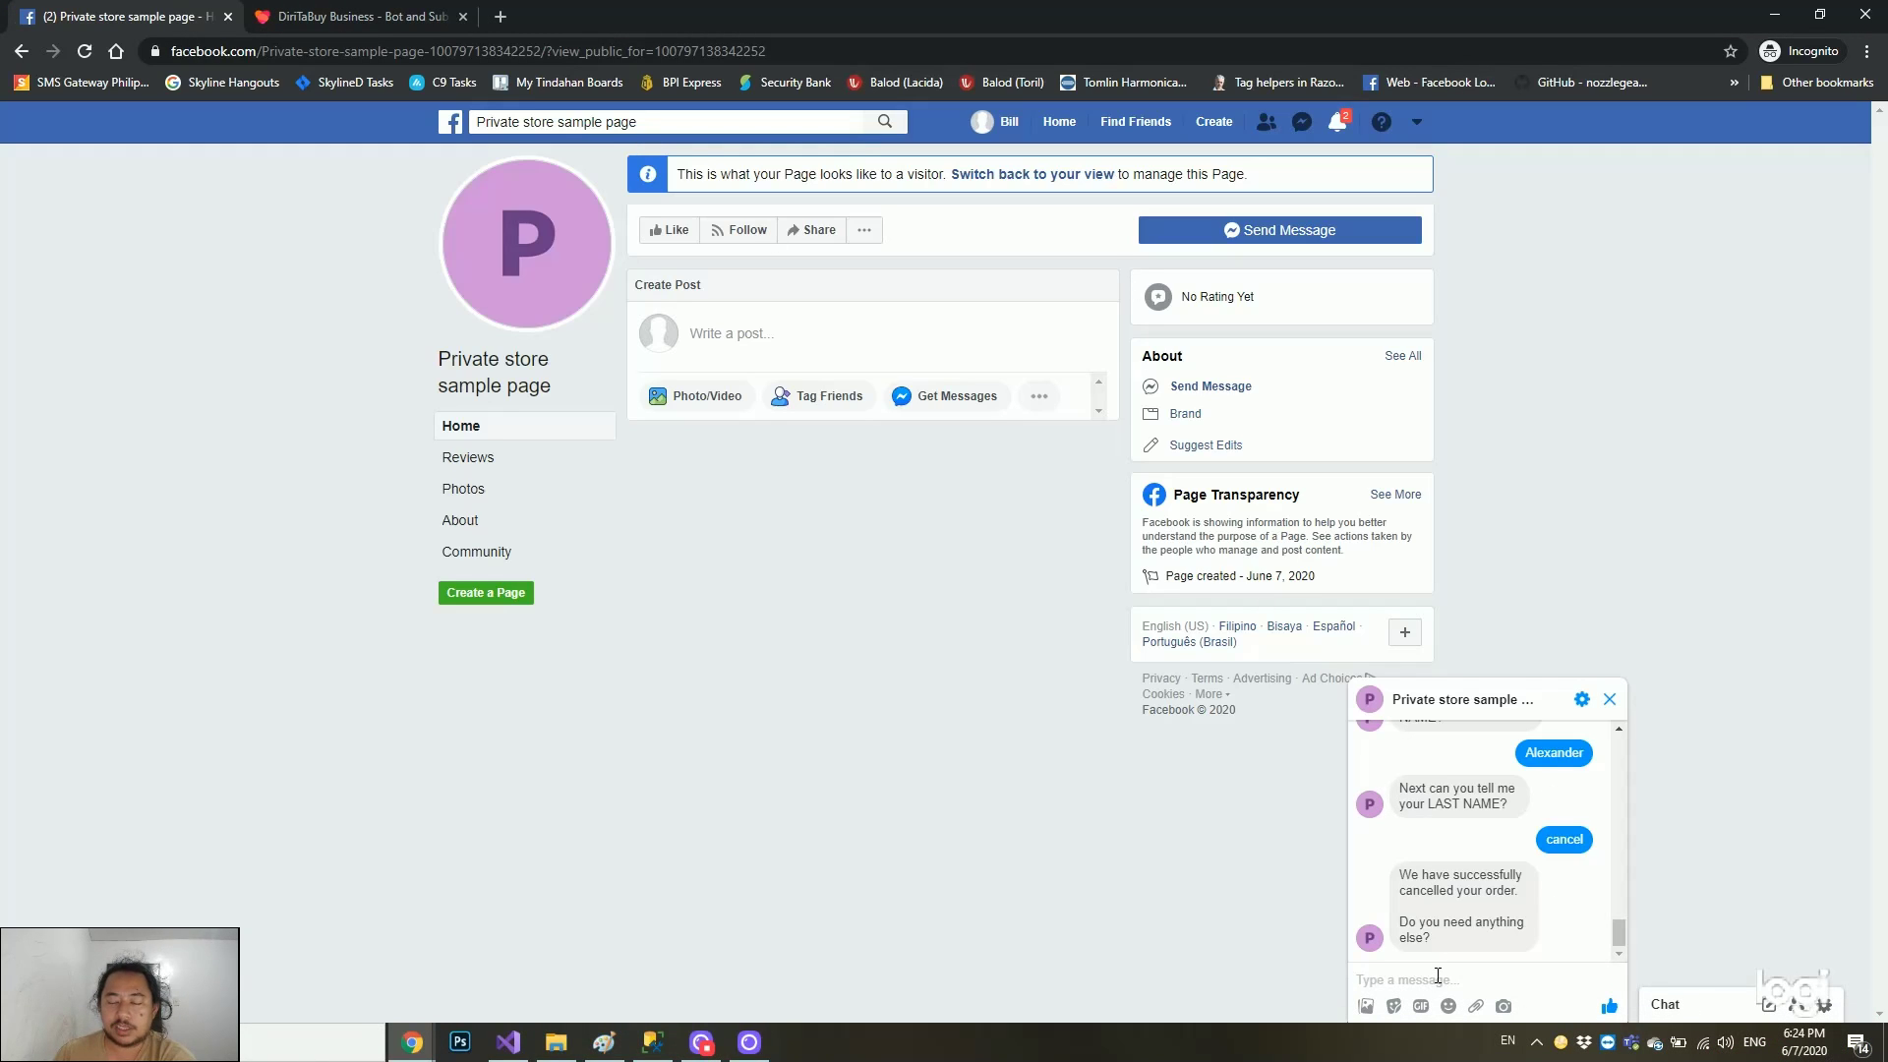
text(free shipping po ba?)
key(Return)
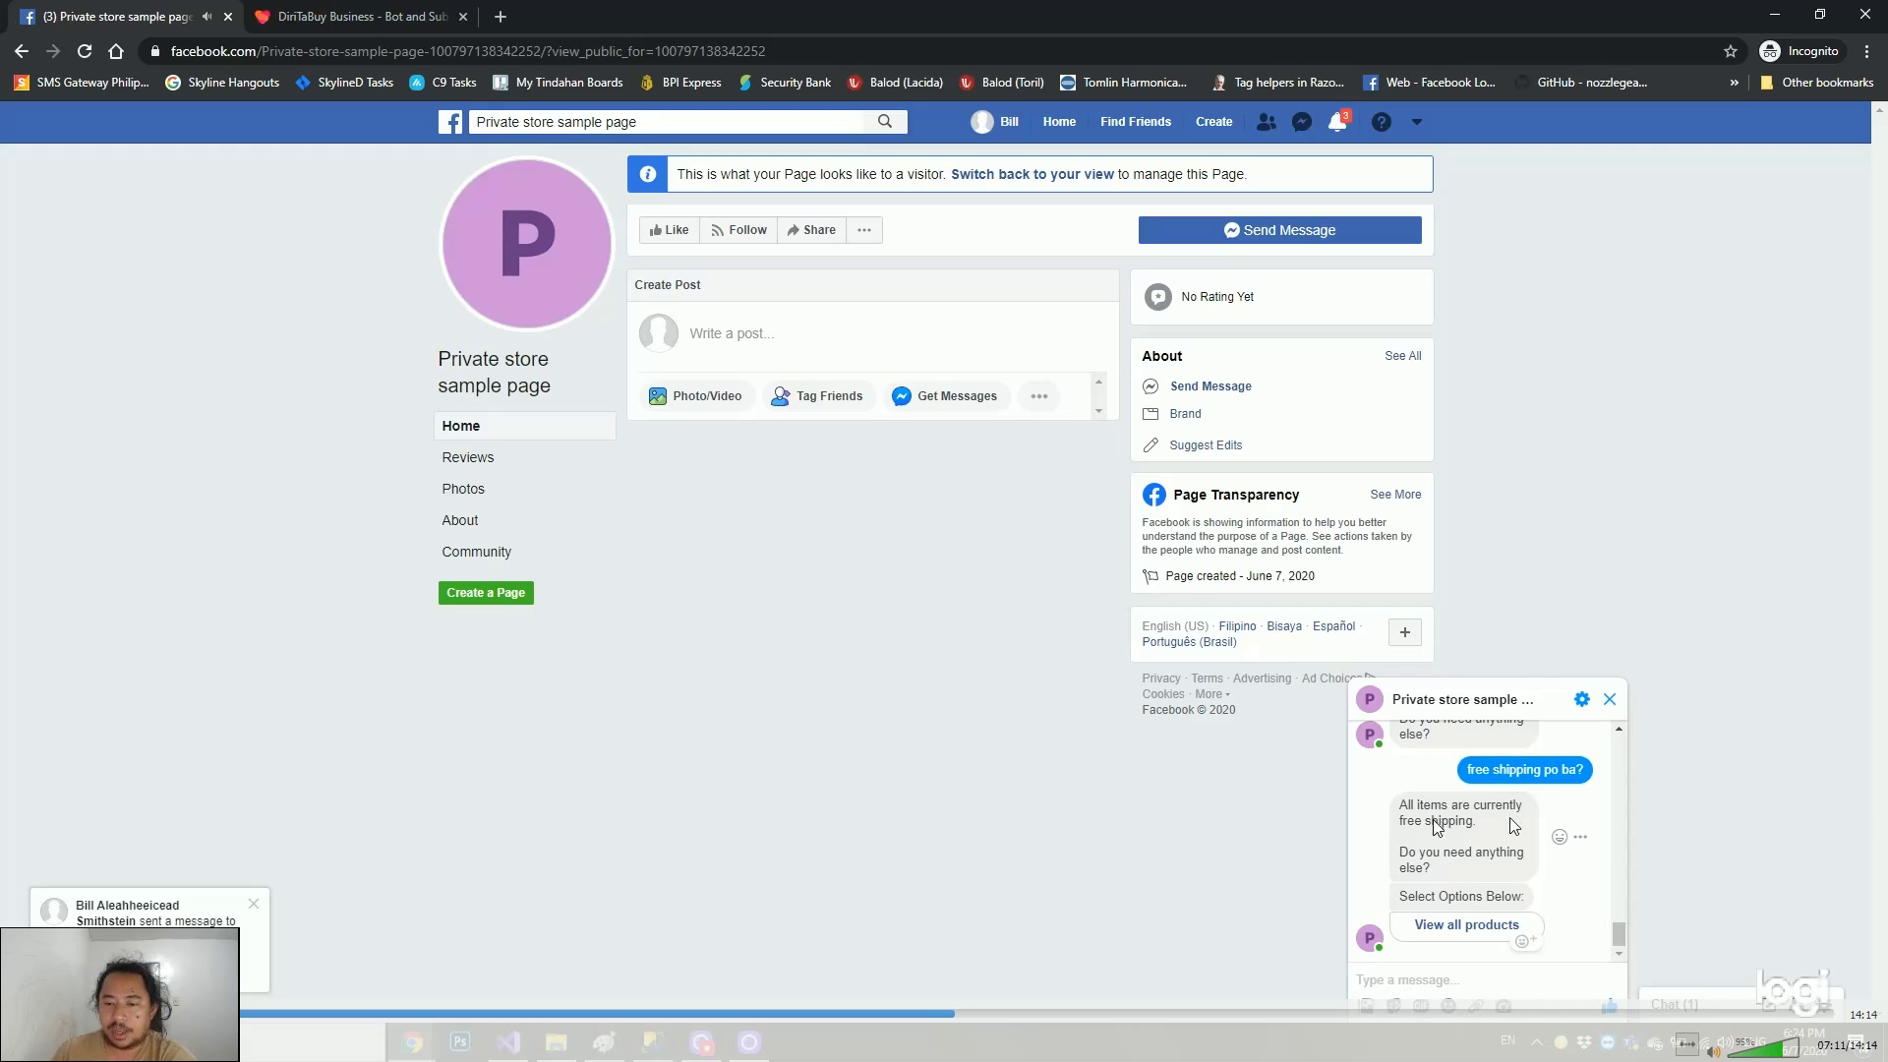
click(364, 16)
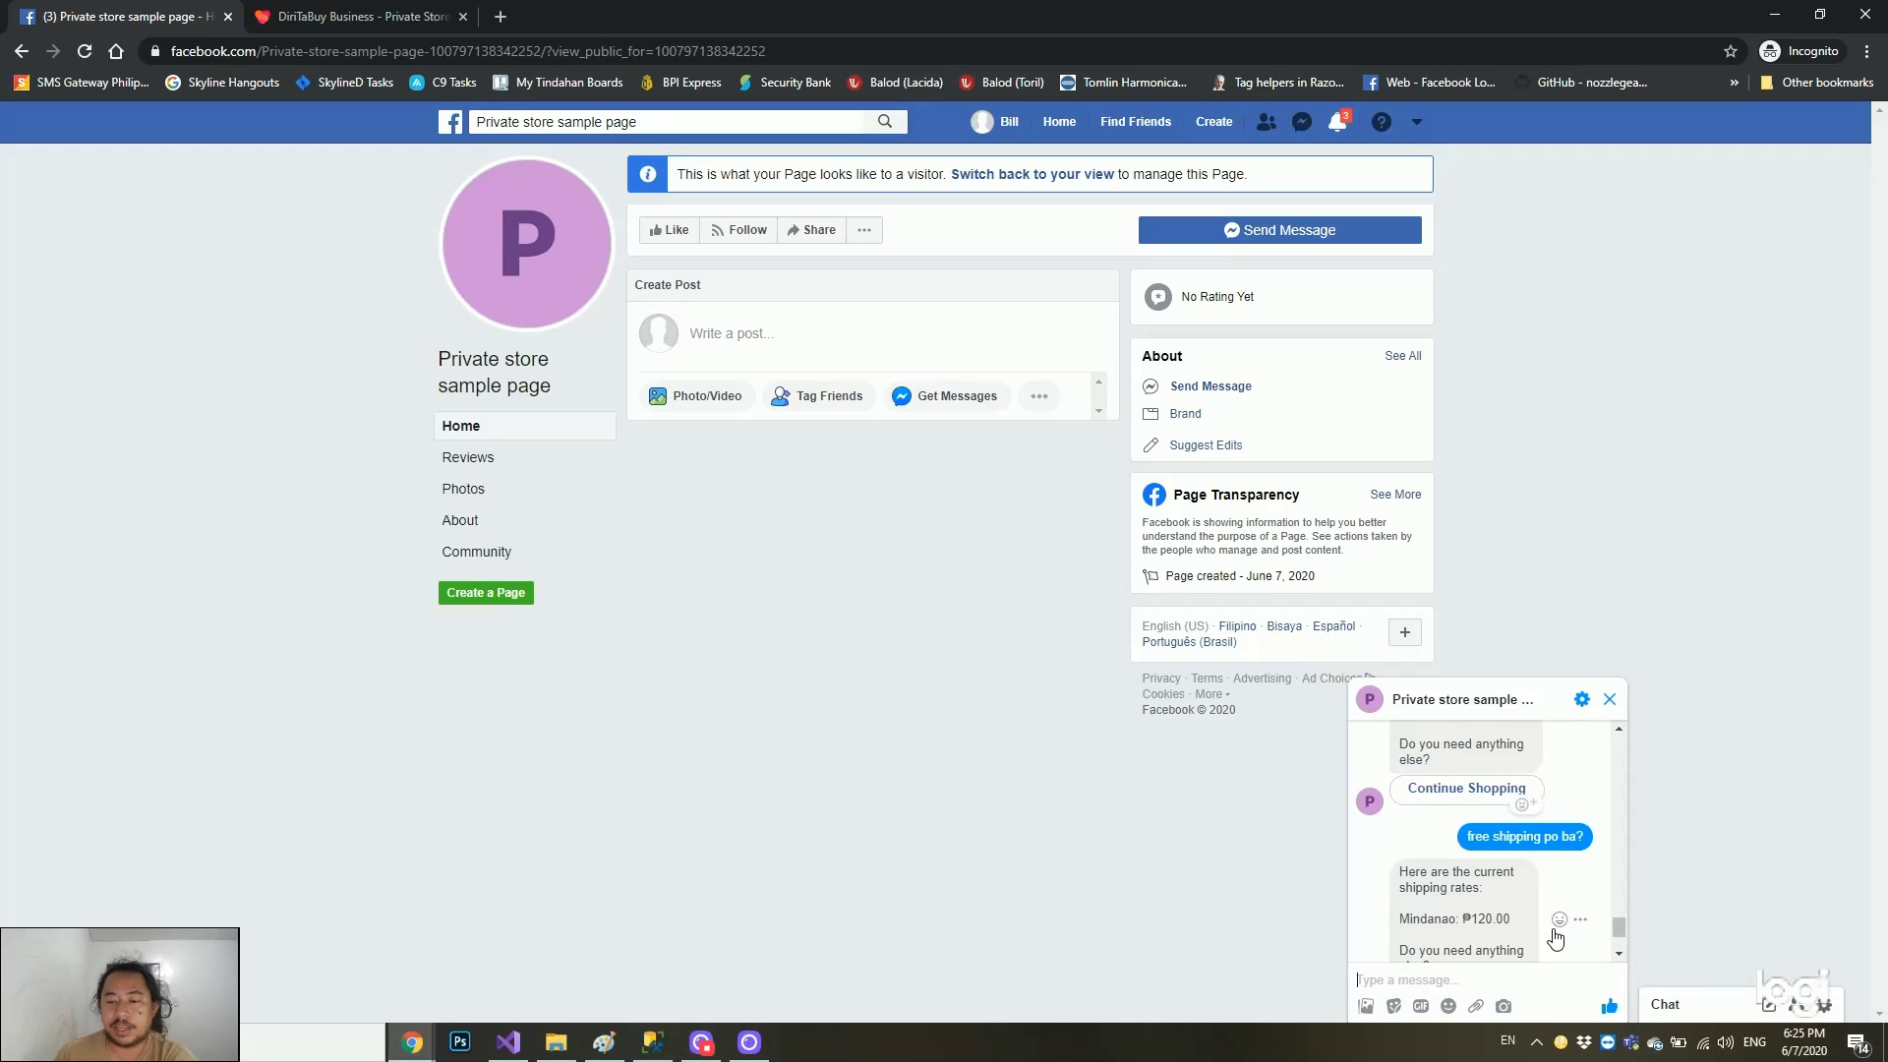
Ask the bot "is this free shipping?" and compare the quoted rates with the private store's shipping fees in Diri Ta Buy
click(1436, 981)
text(is this free shipping?)
key(Return)
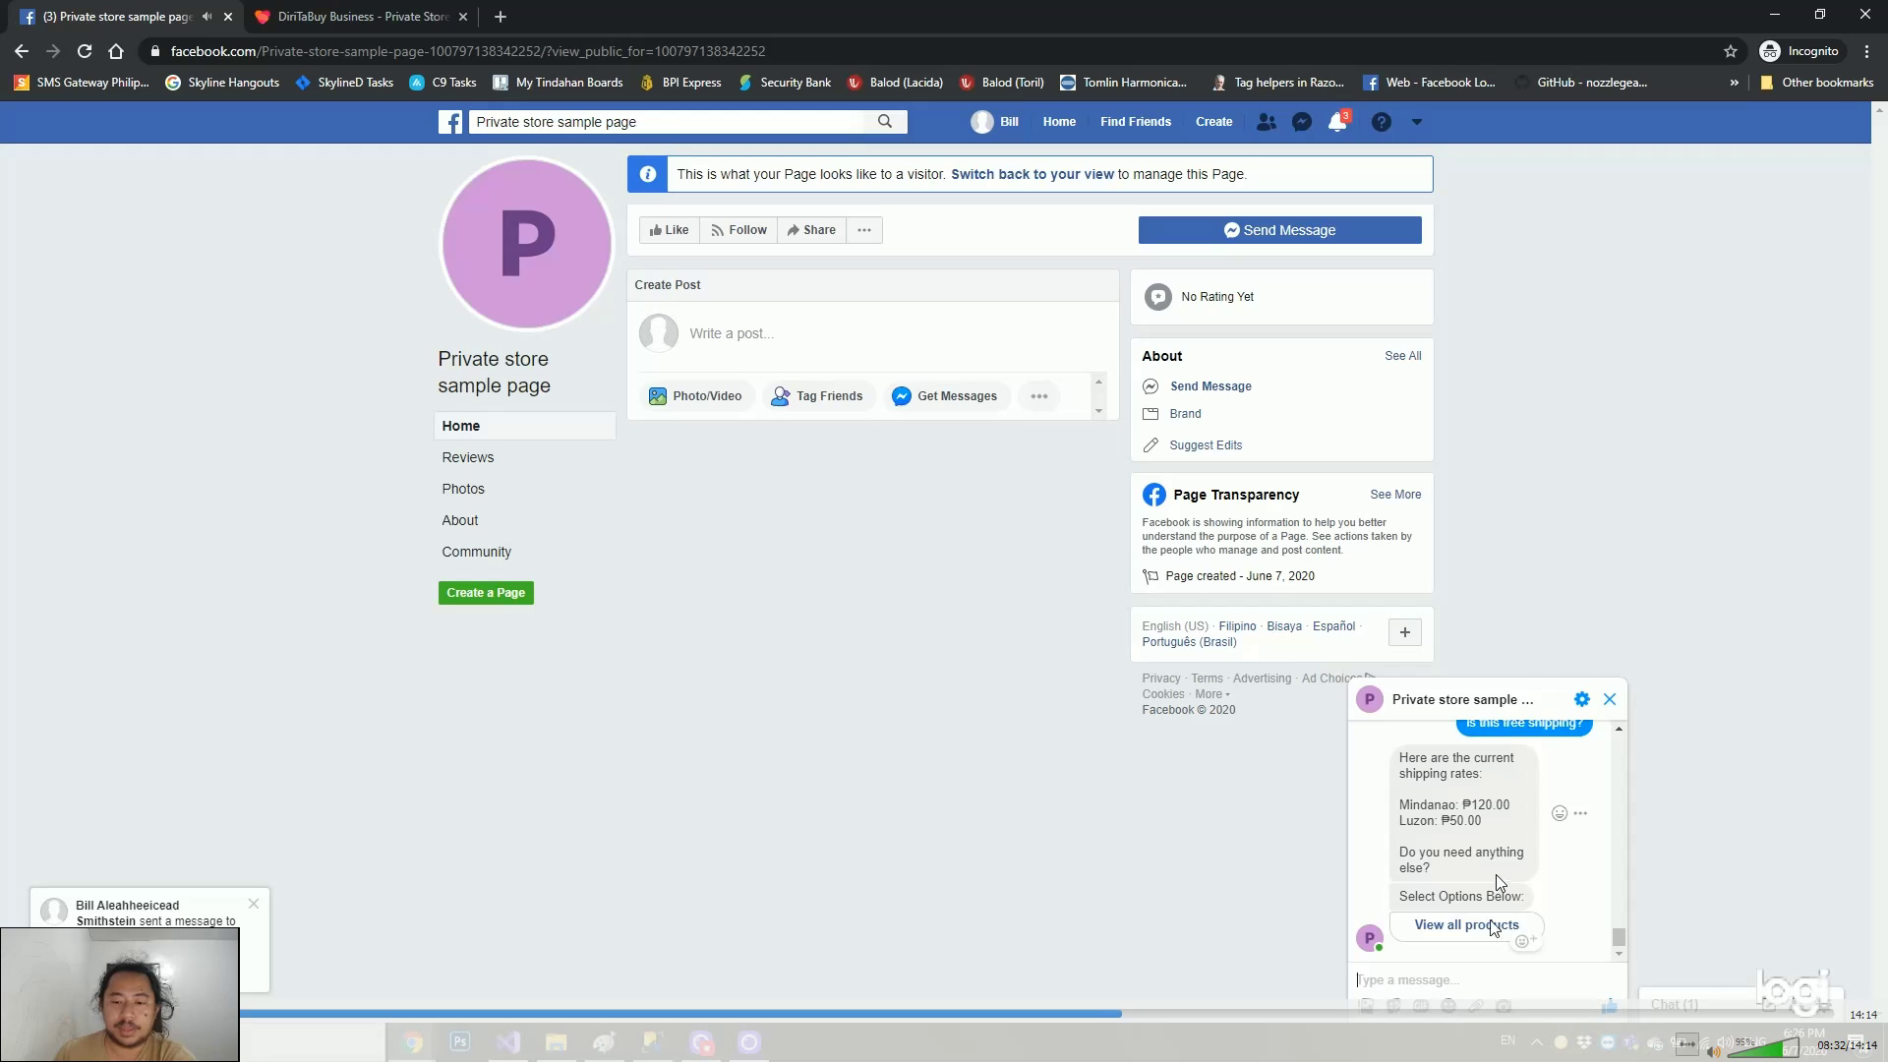
drag(1497, 823, 1404, 826)
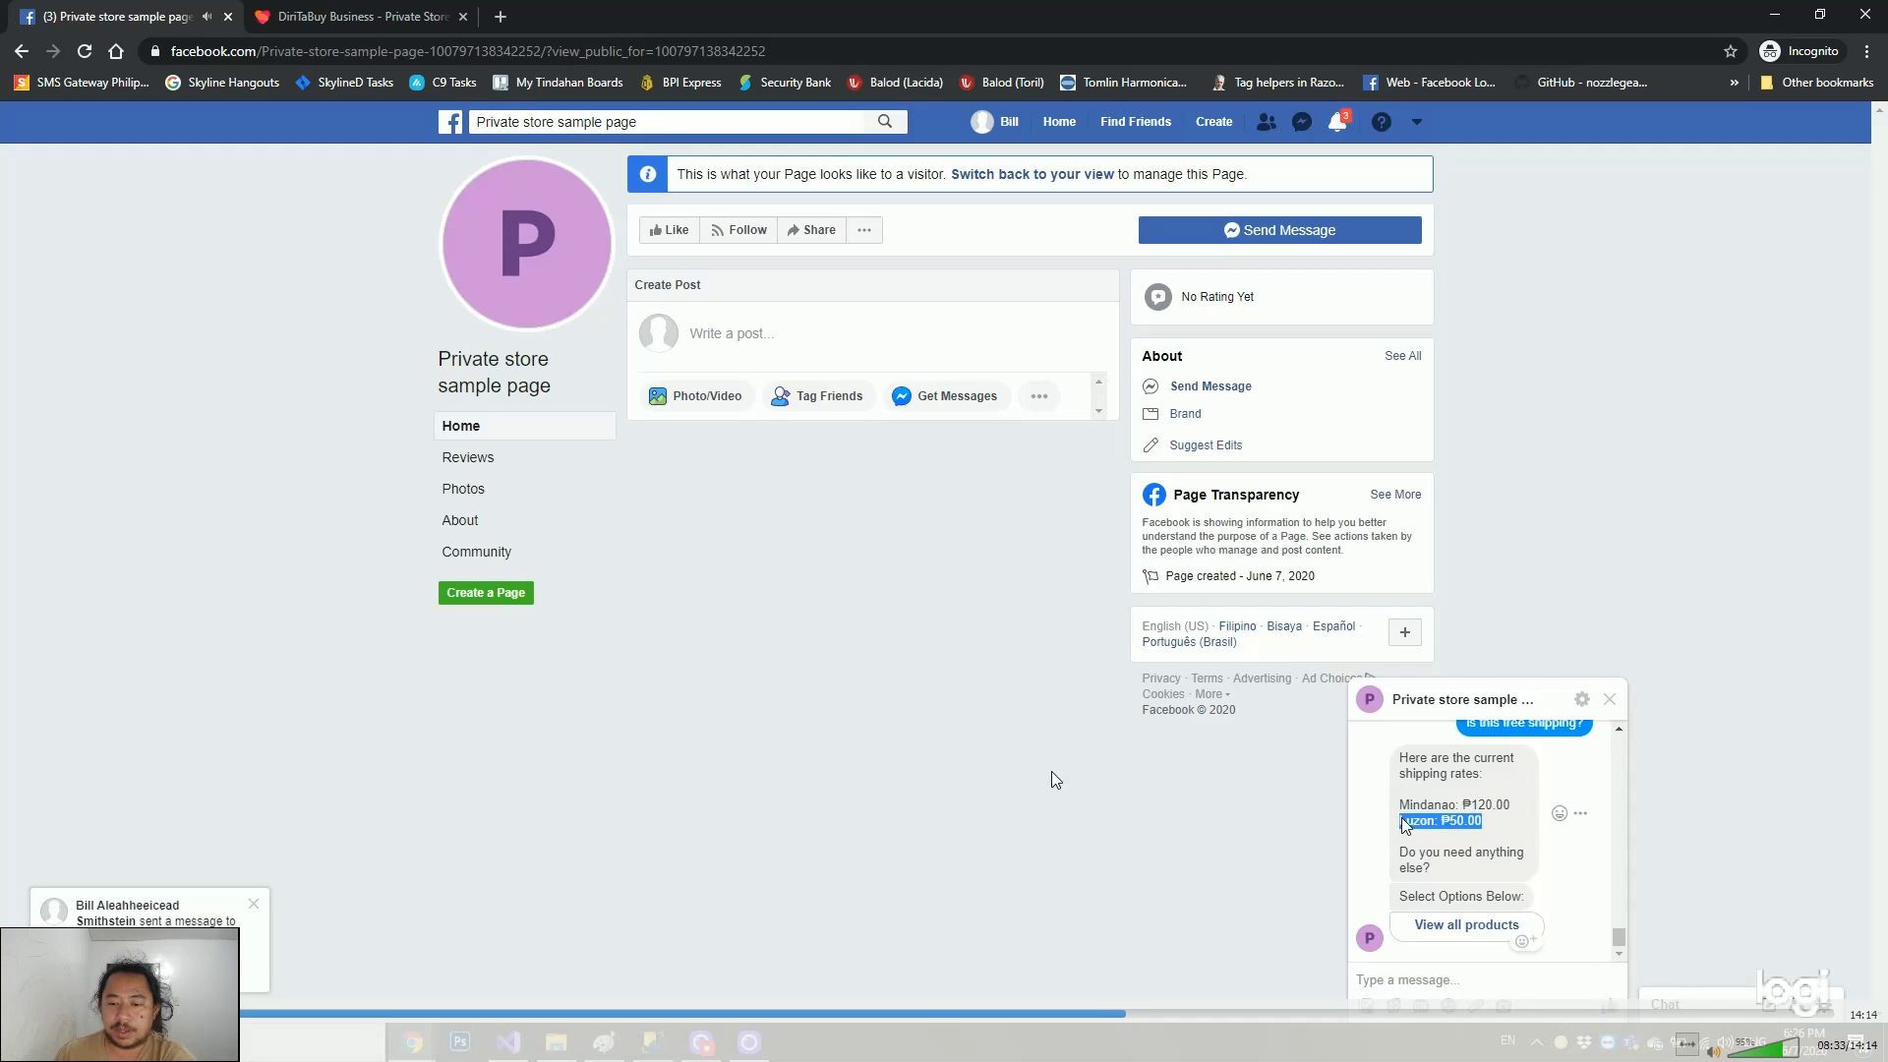
click(364, 16)
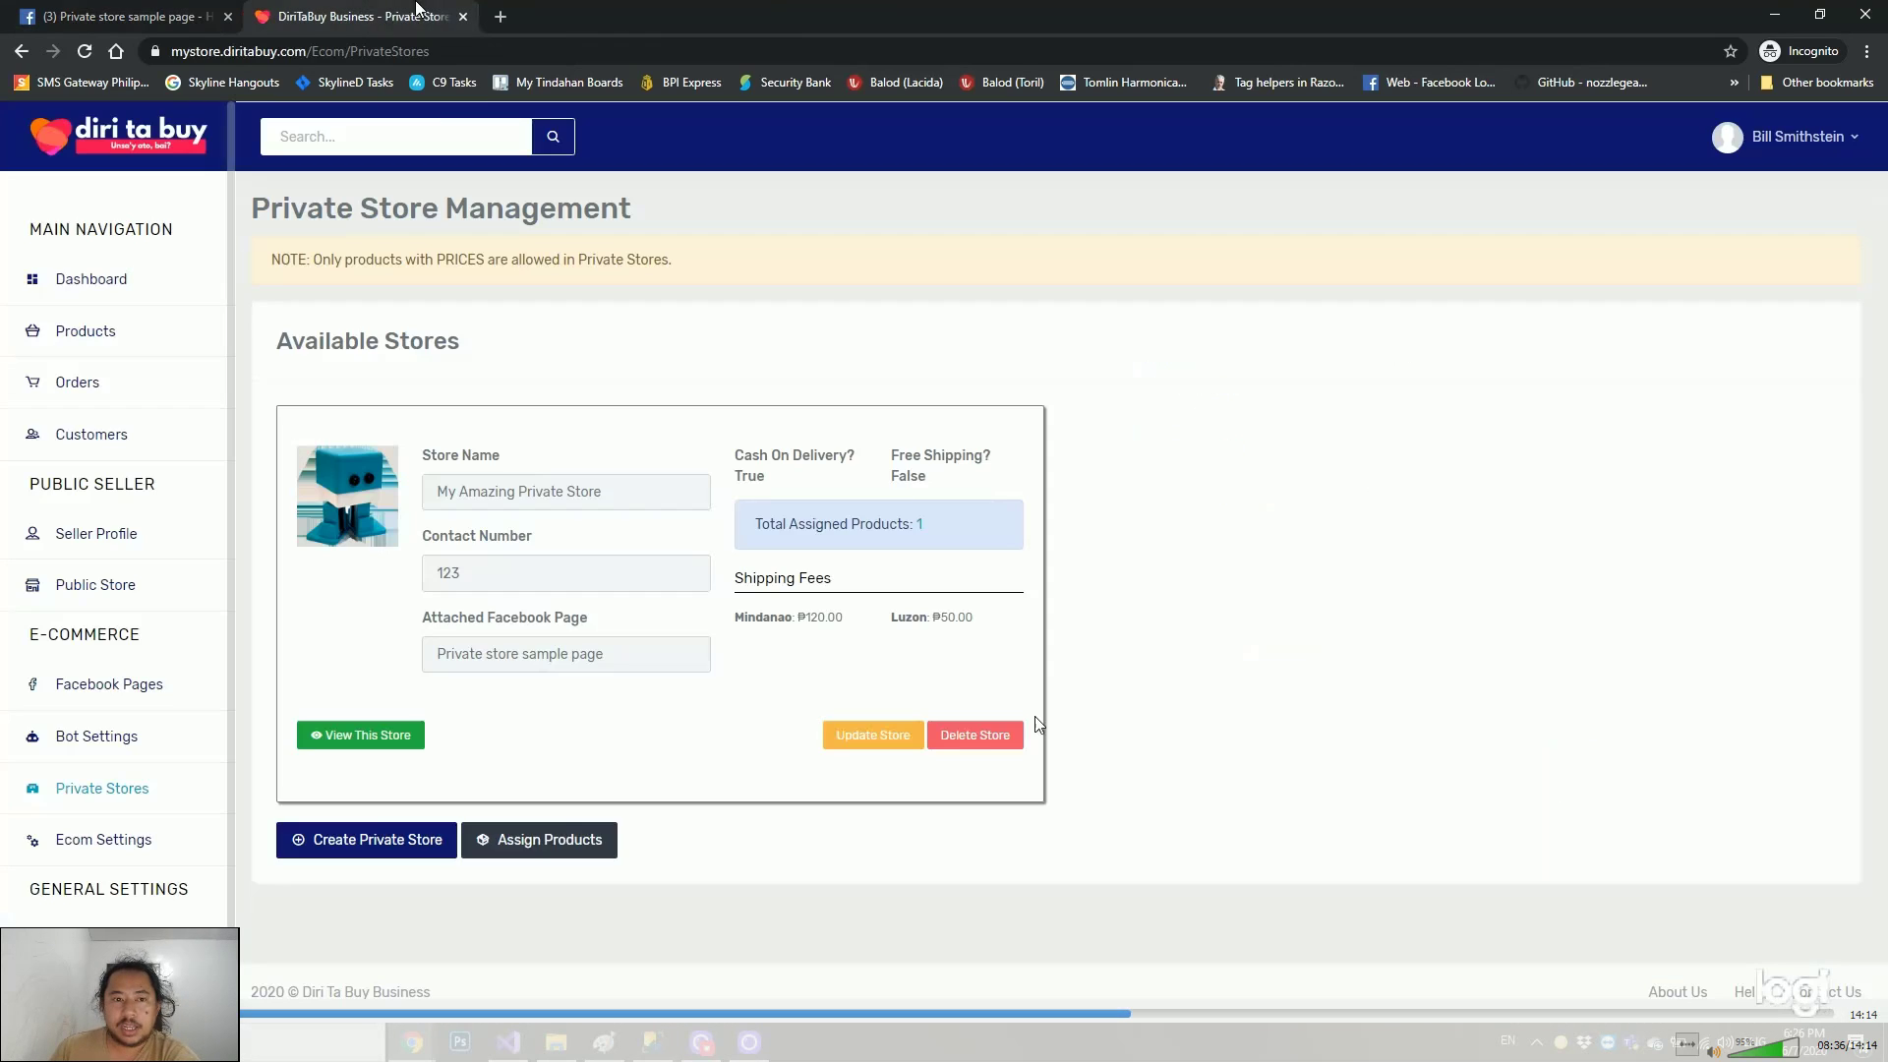
click(155, 12)
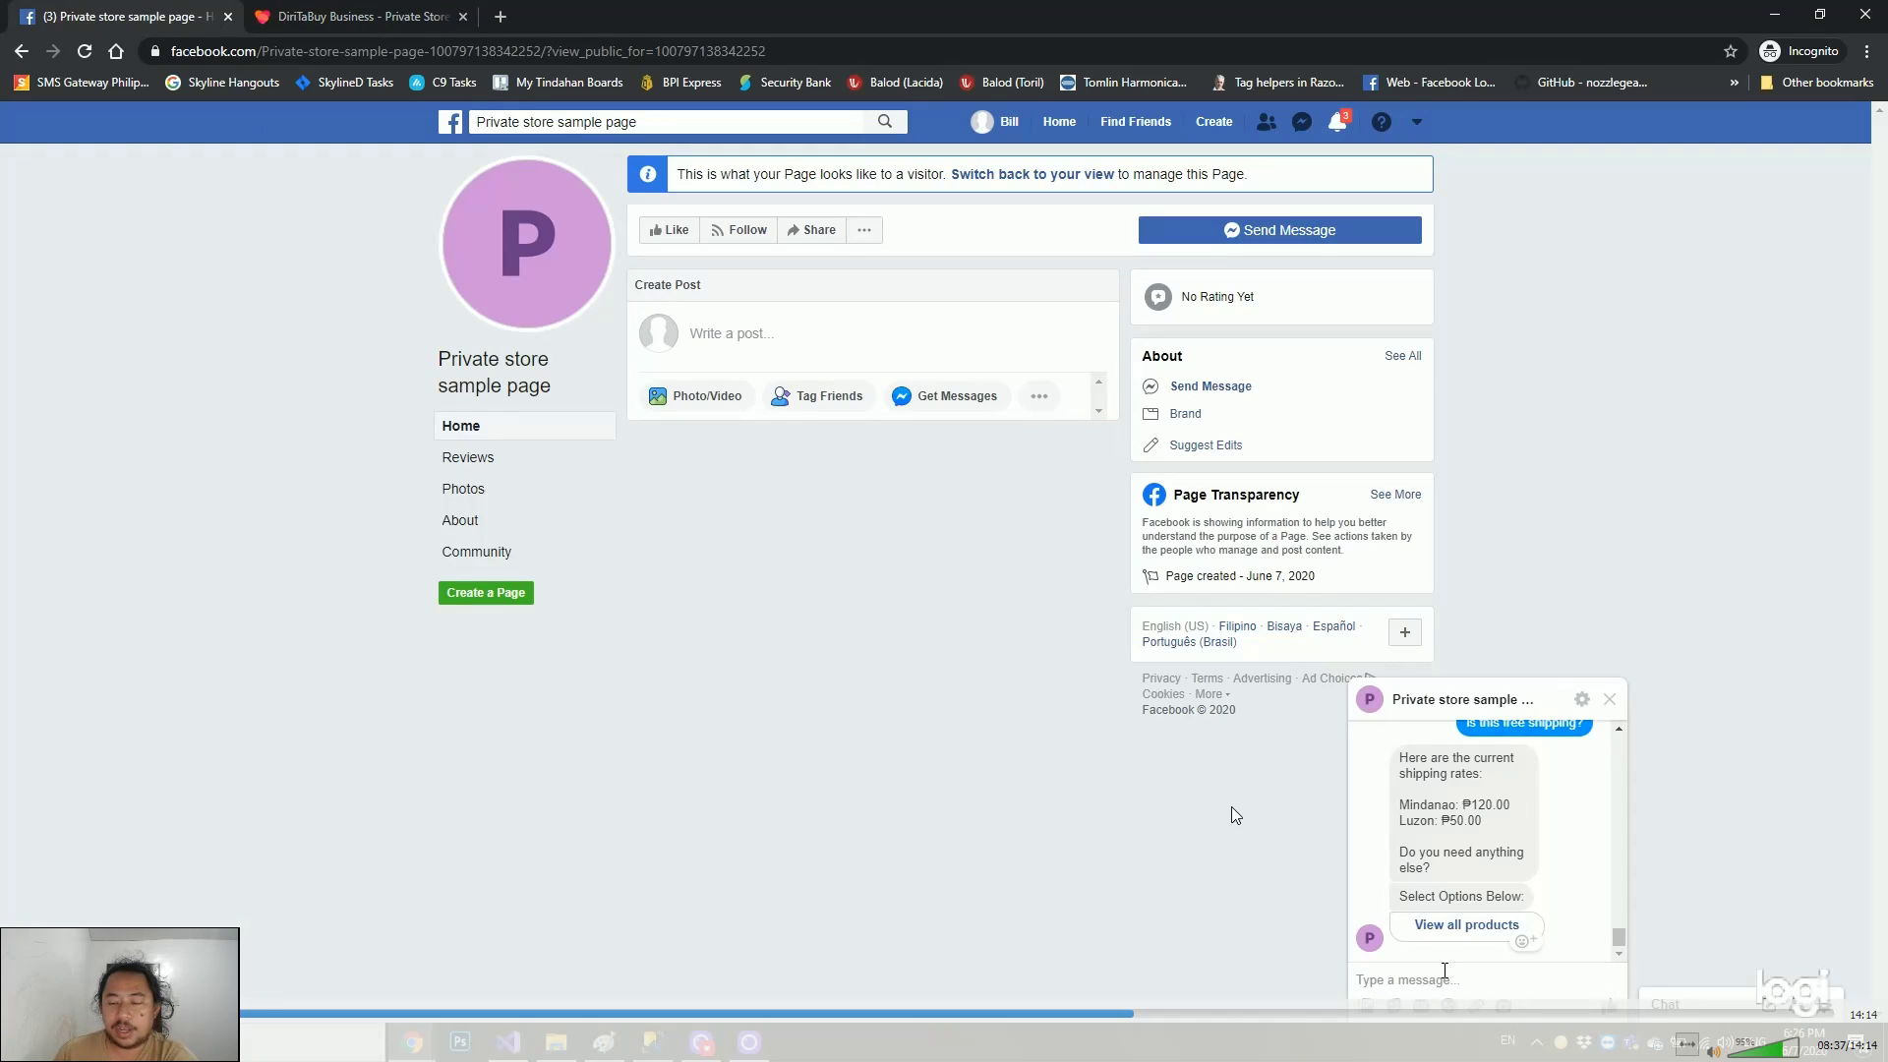
Ask the bot "do you offer cash on delivery?" in the page chat and switch back to Diri Ta Buy
text(do you offer ca)
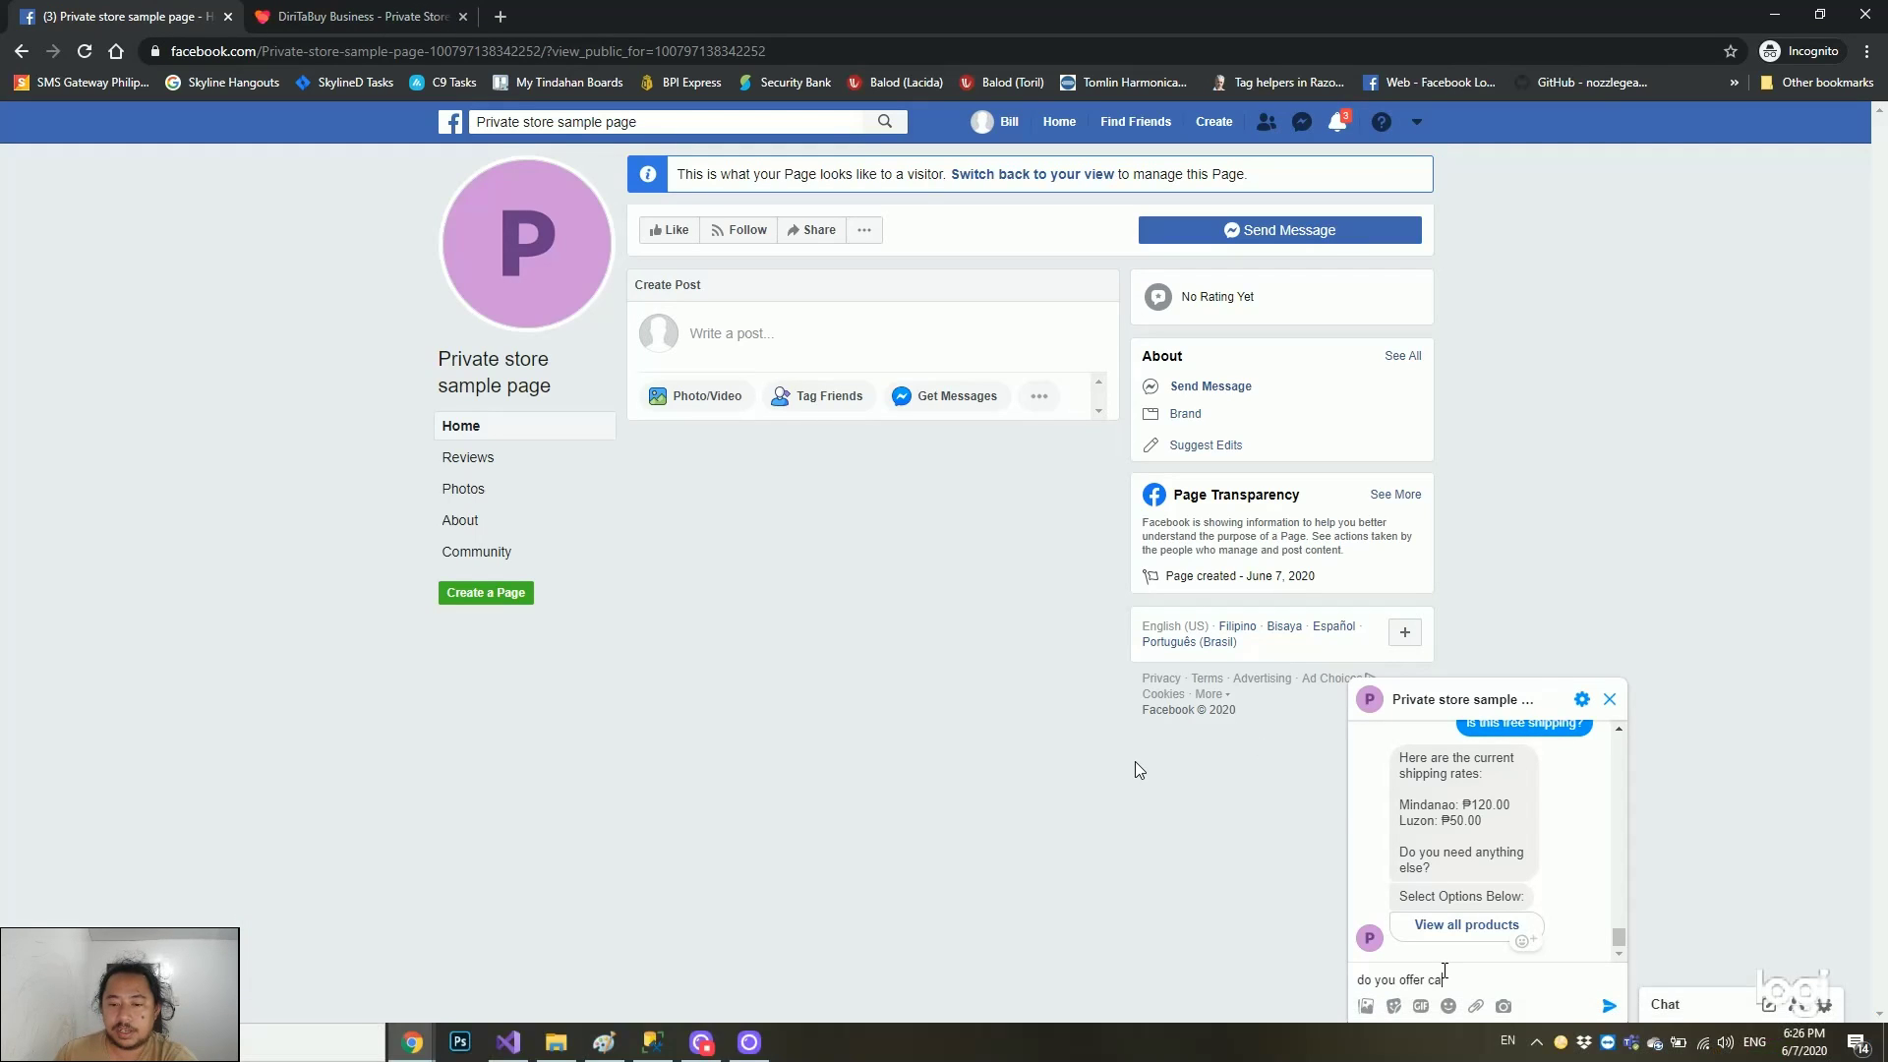
text(sh on delivery?)
key(Return)
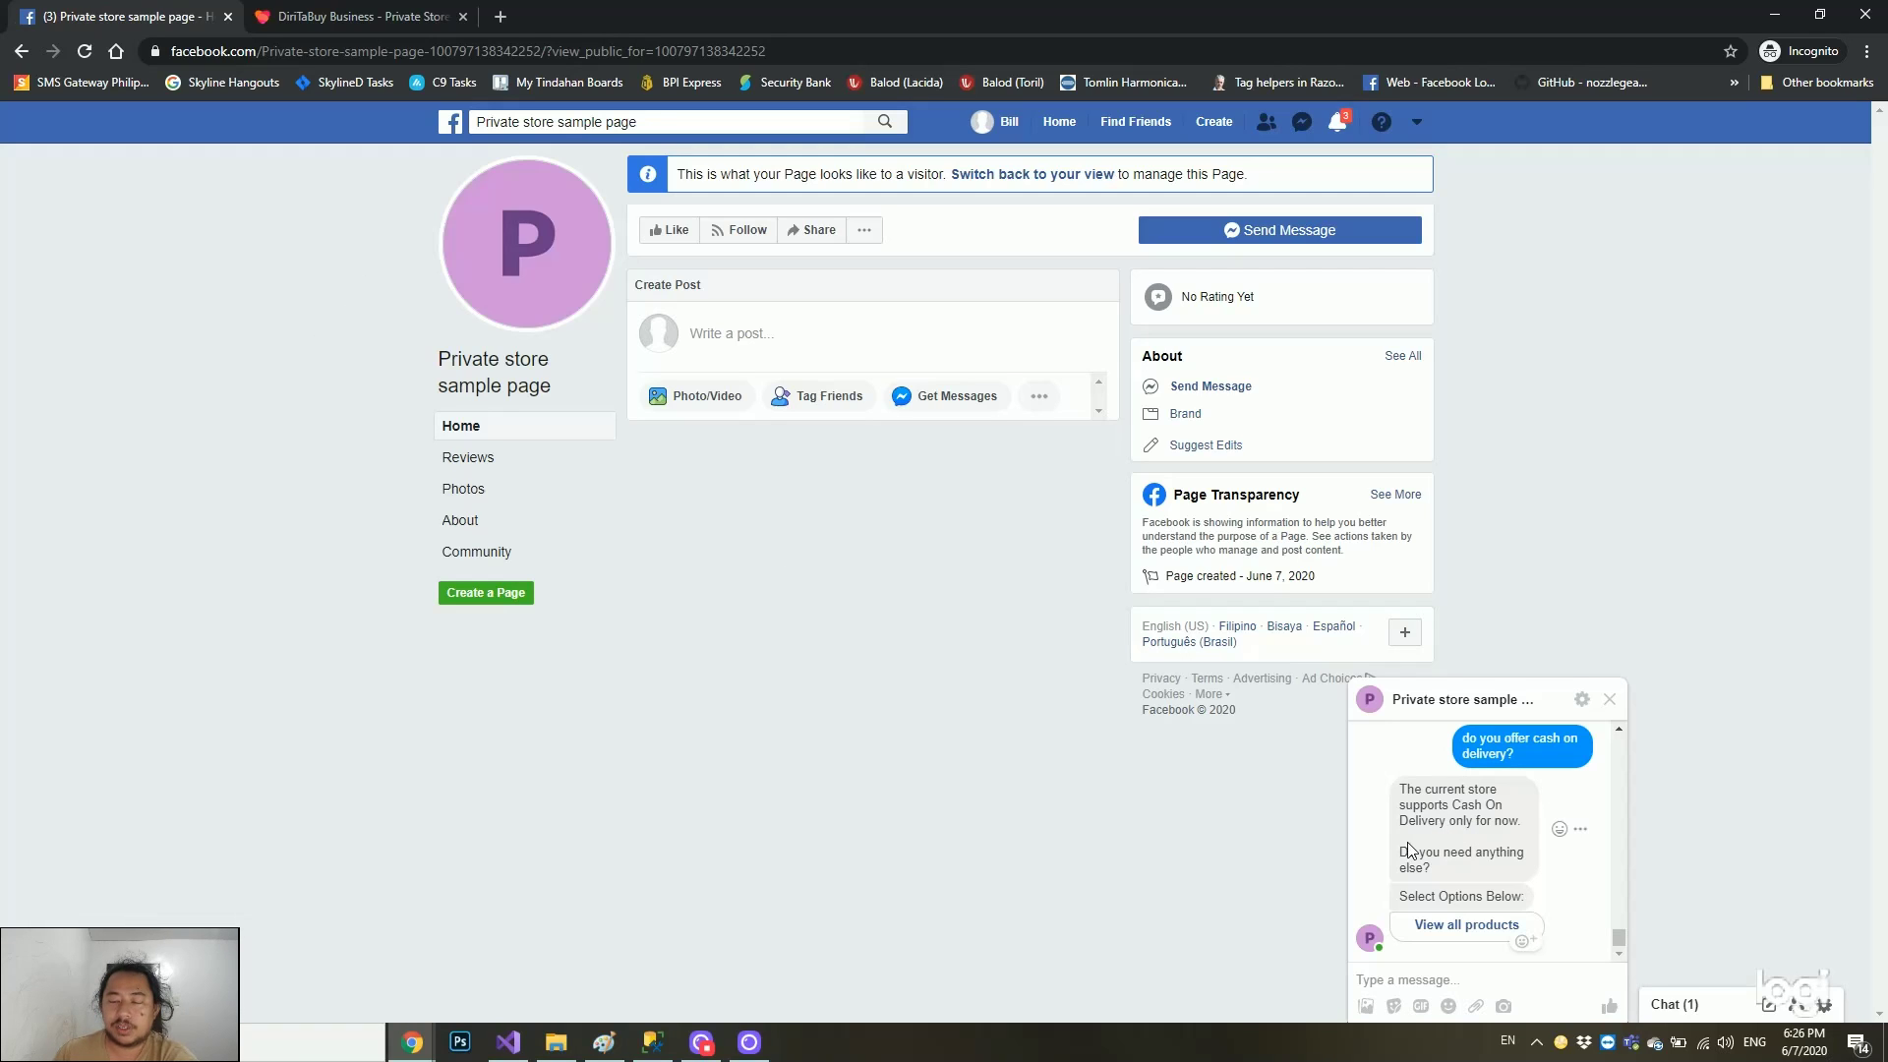
click(364, 12)
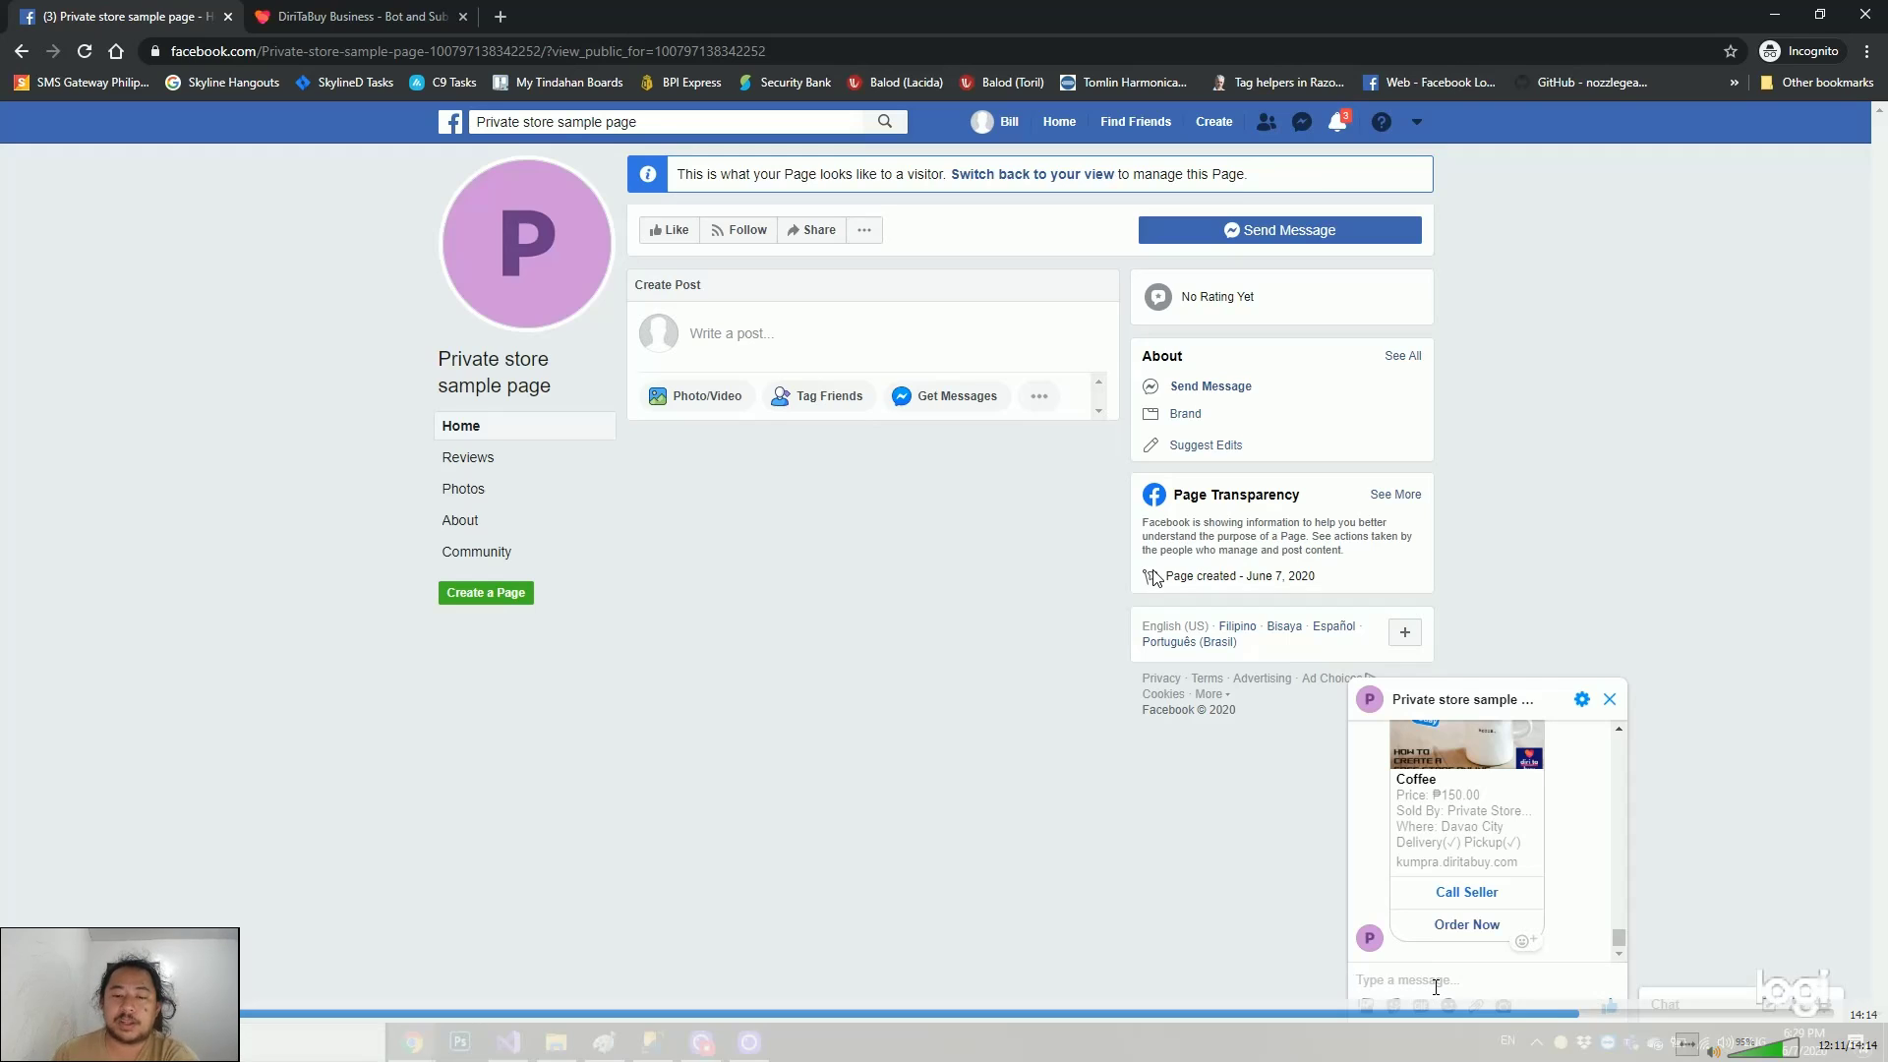
Send the message "can i see your products" to the bot in the Facebook page chat
text(can i see your prod)
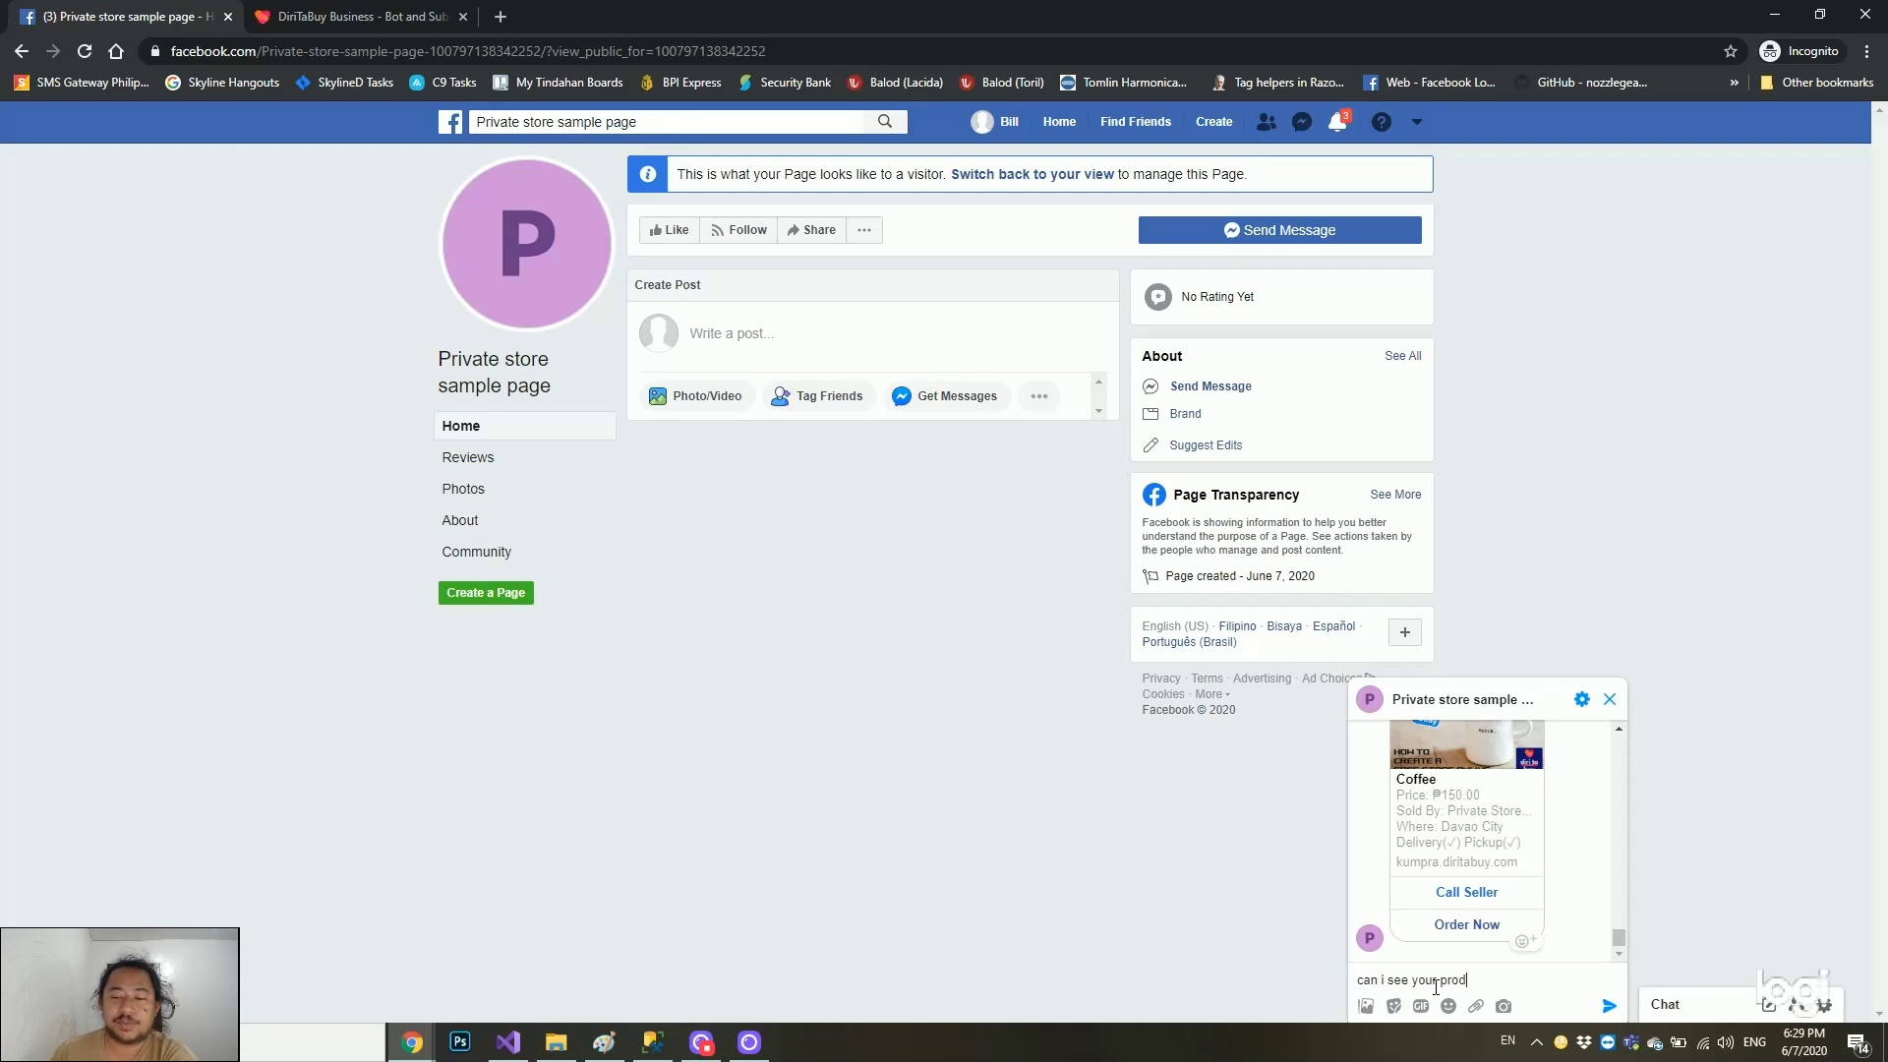
text(ucts)
key(Return)
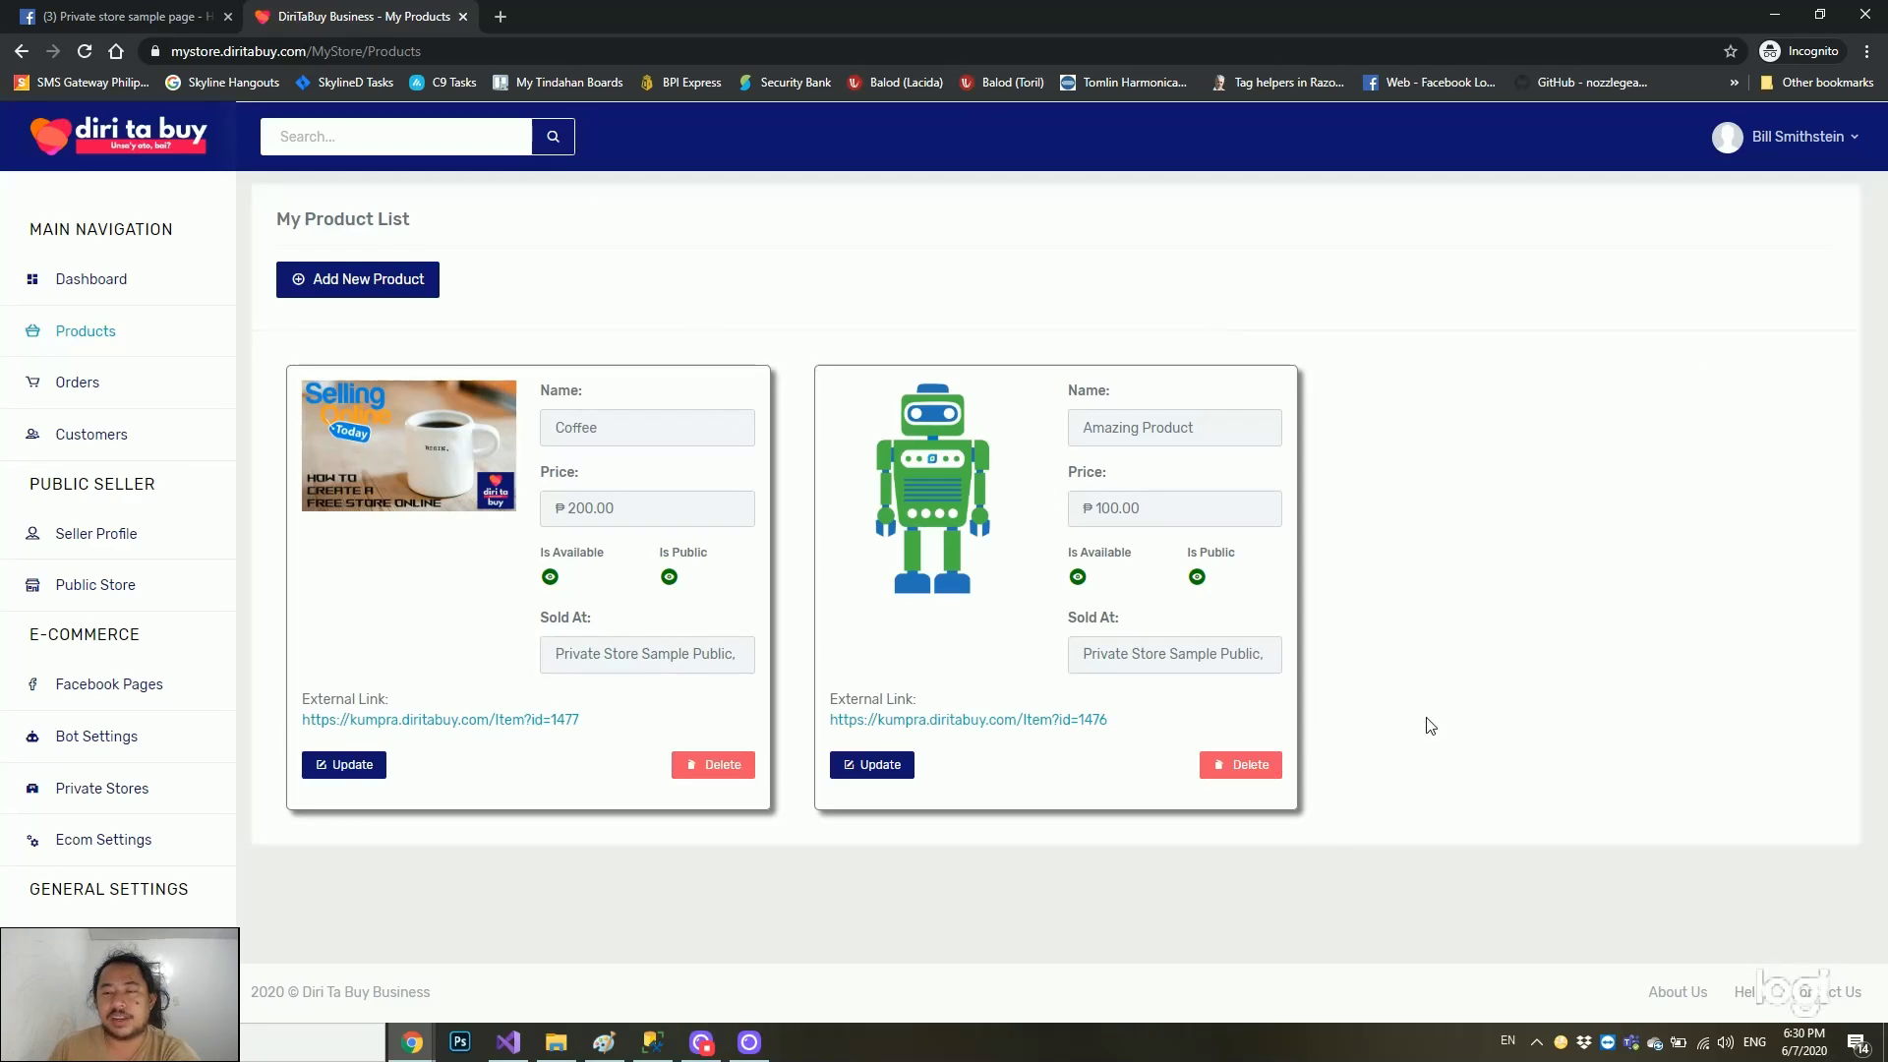
Check the private store's overview in Diri Ta Buy, then return to the Facebook page chat and send "hello"
click(158, 797)
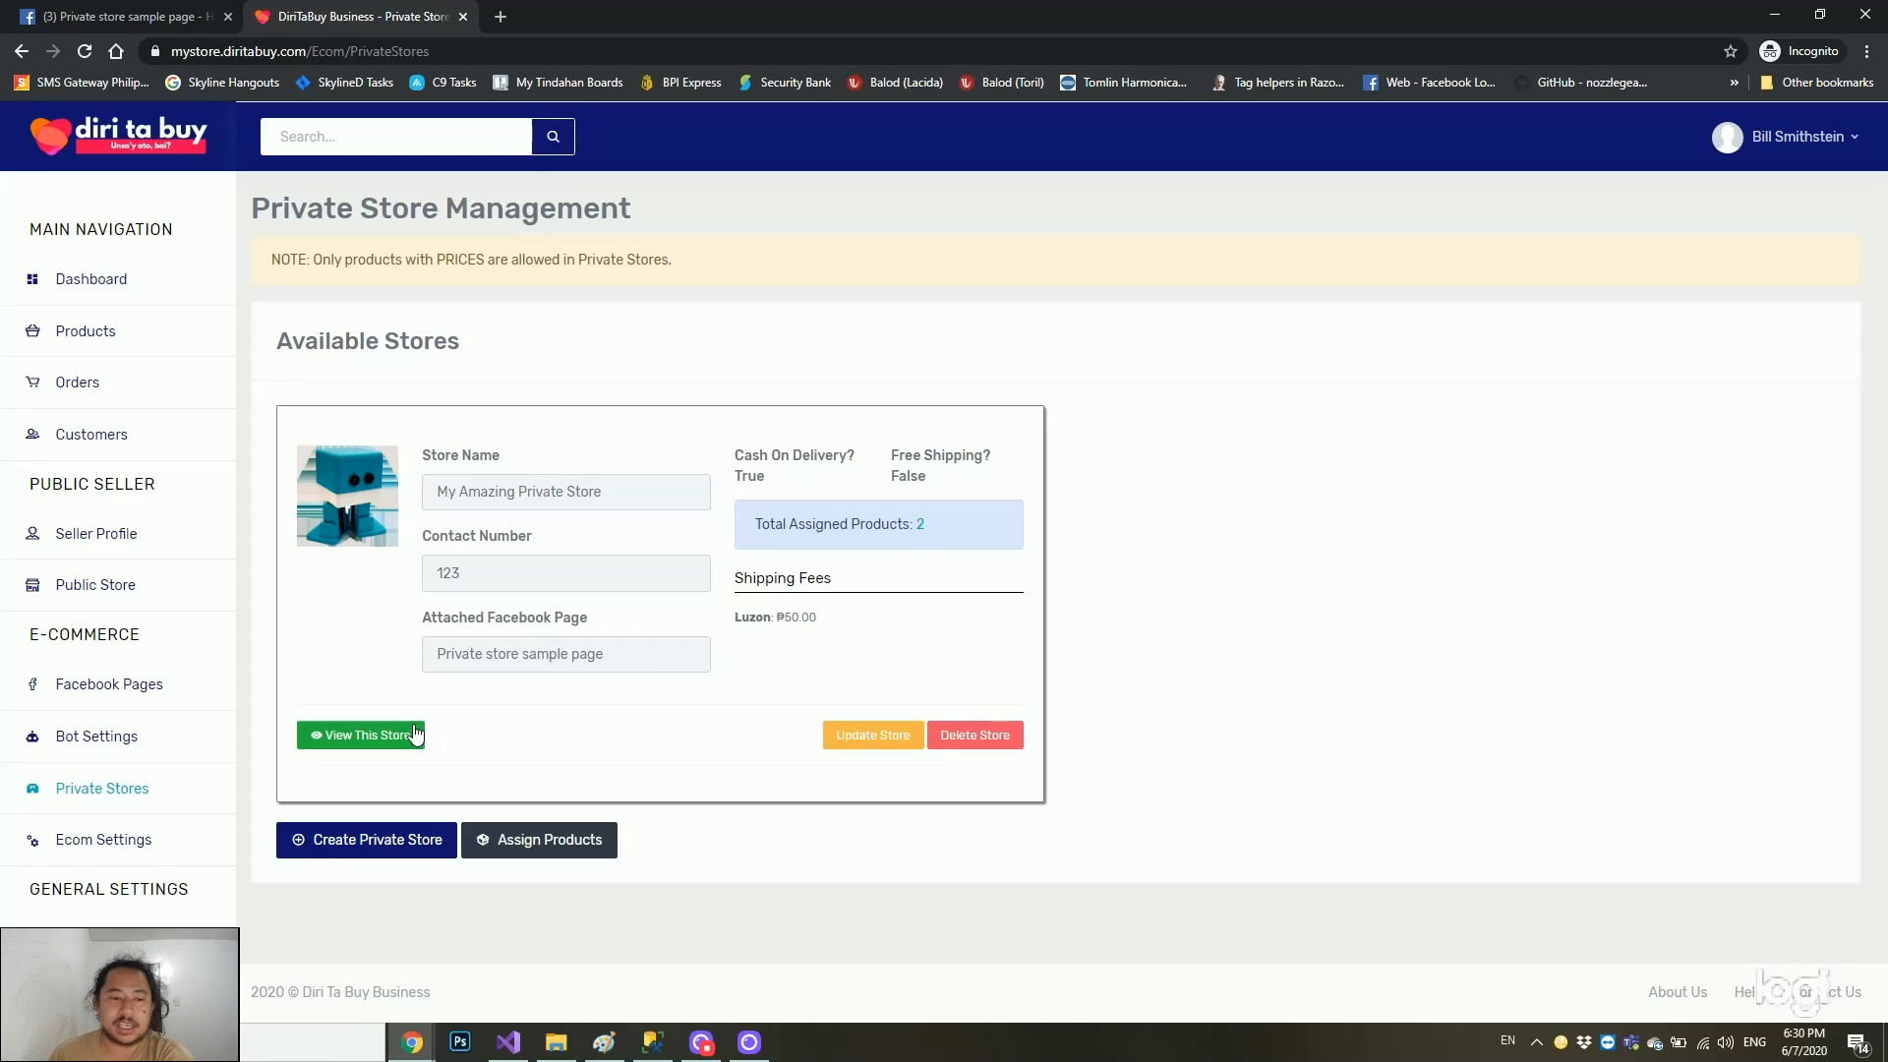
click(154, 27)
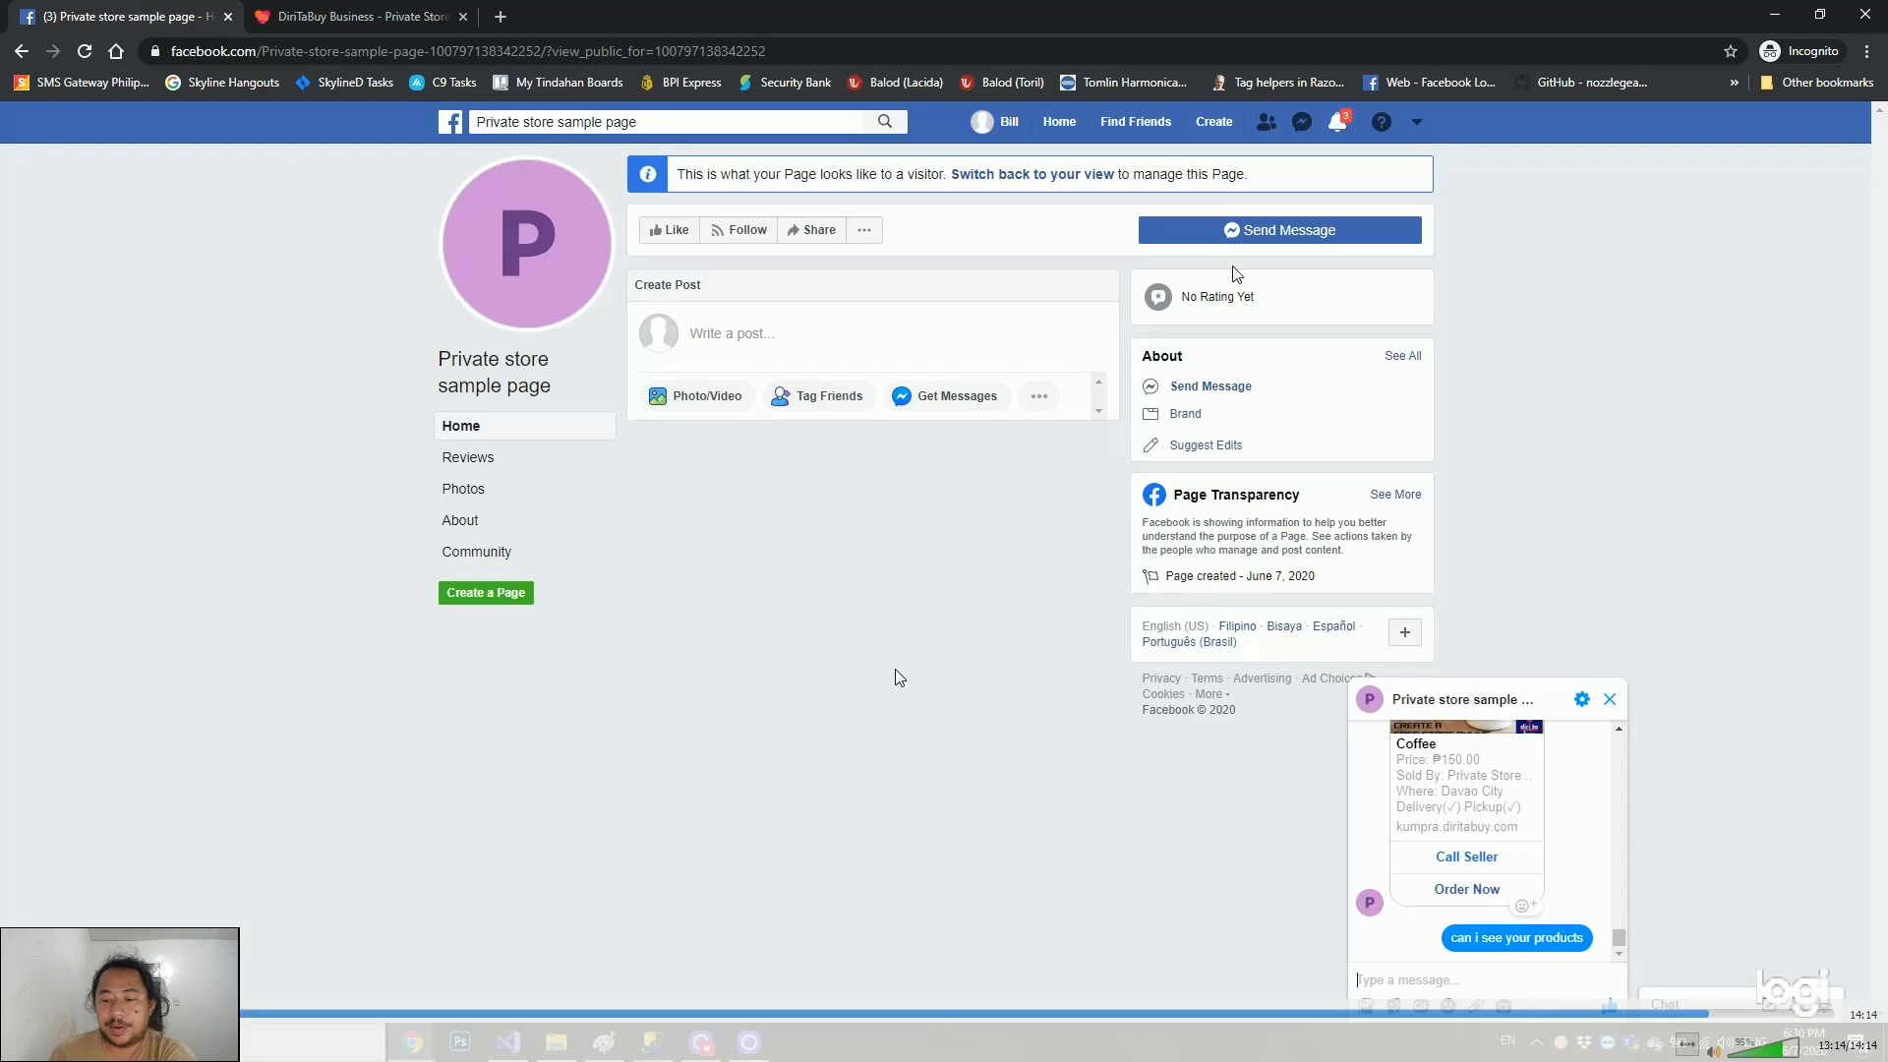
click(1451, 976)
text(hello)
key(Return)
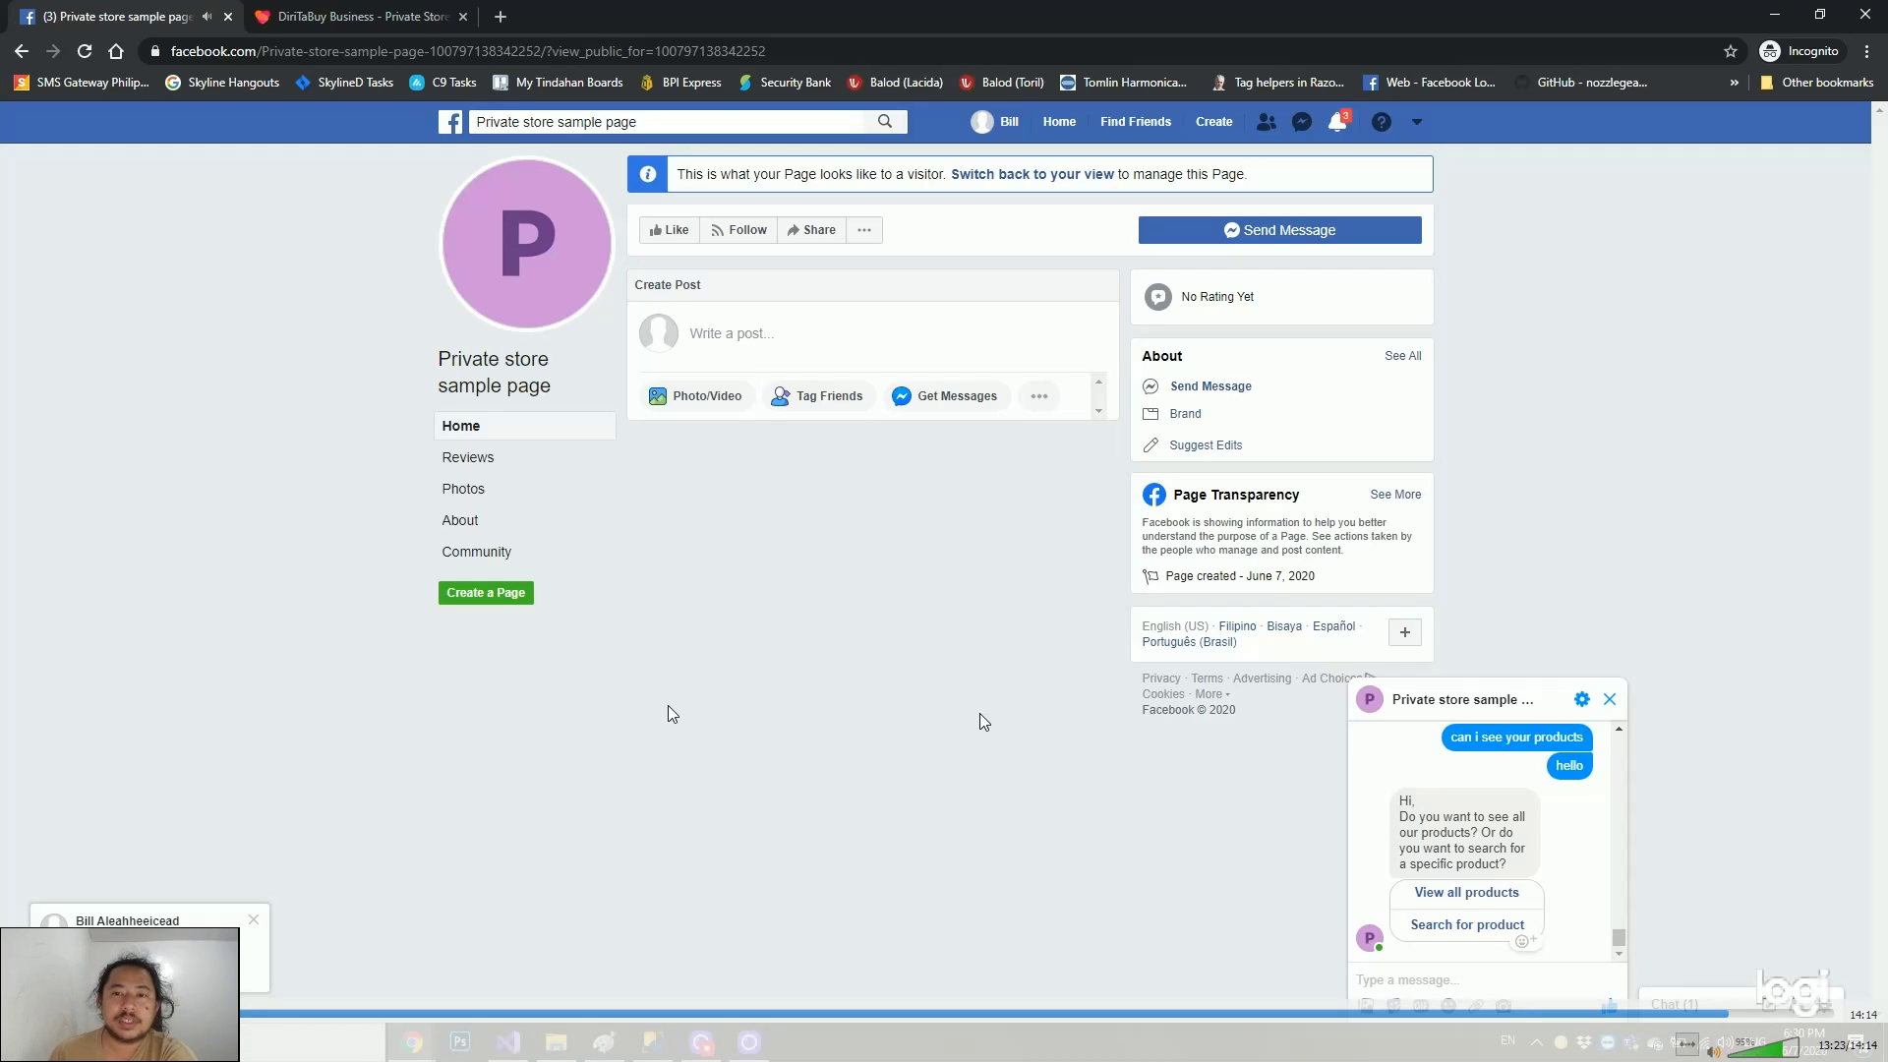
Request all products from the bot and browse the Coffee and Amazing Product cards in its reply
click(1437, 890)
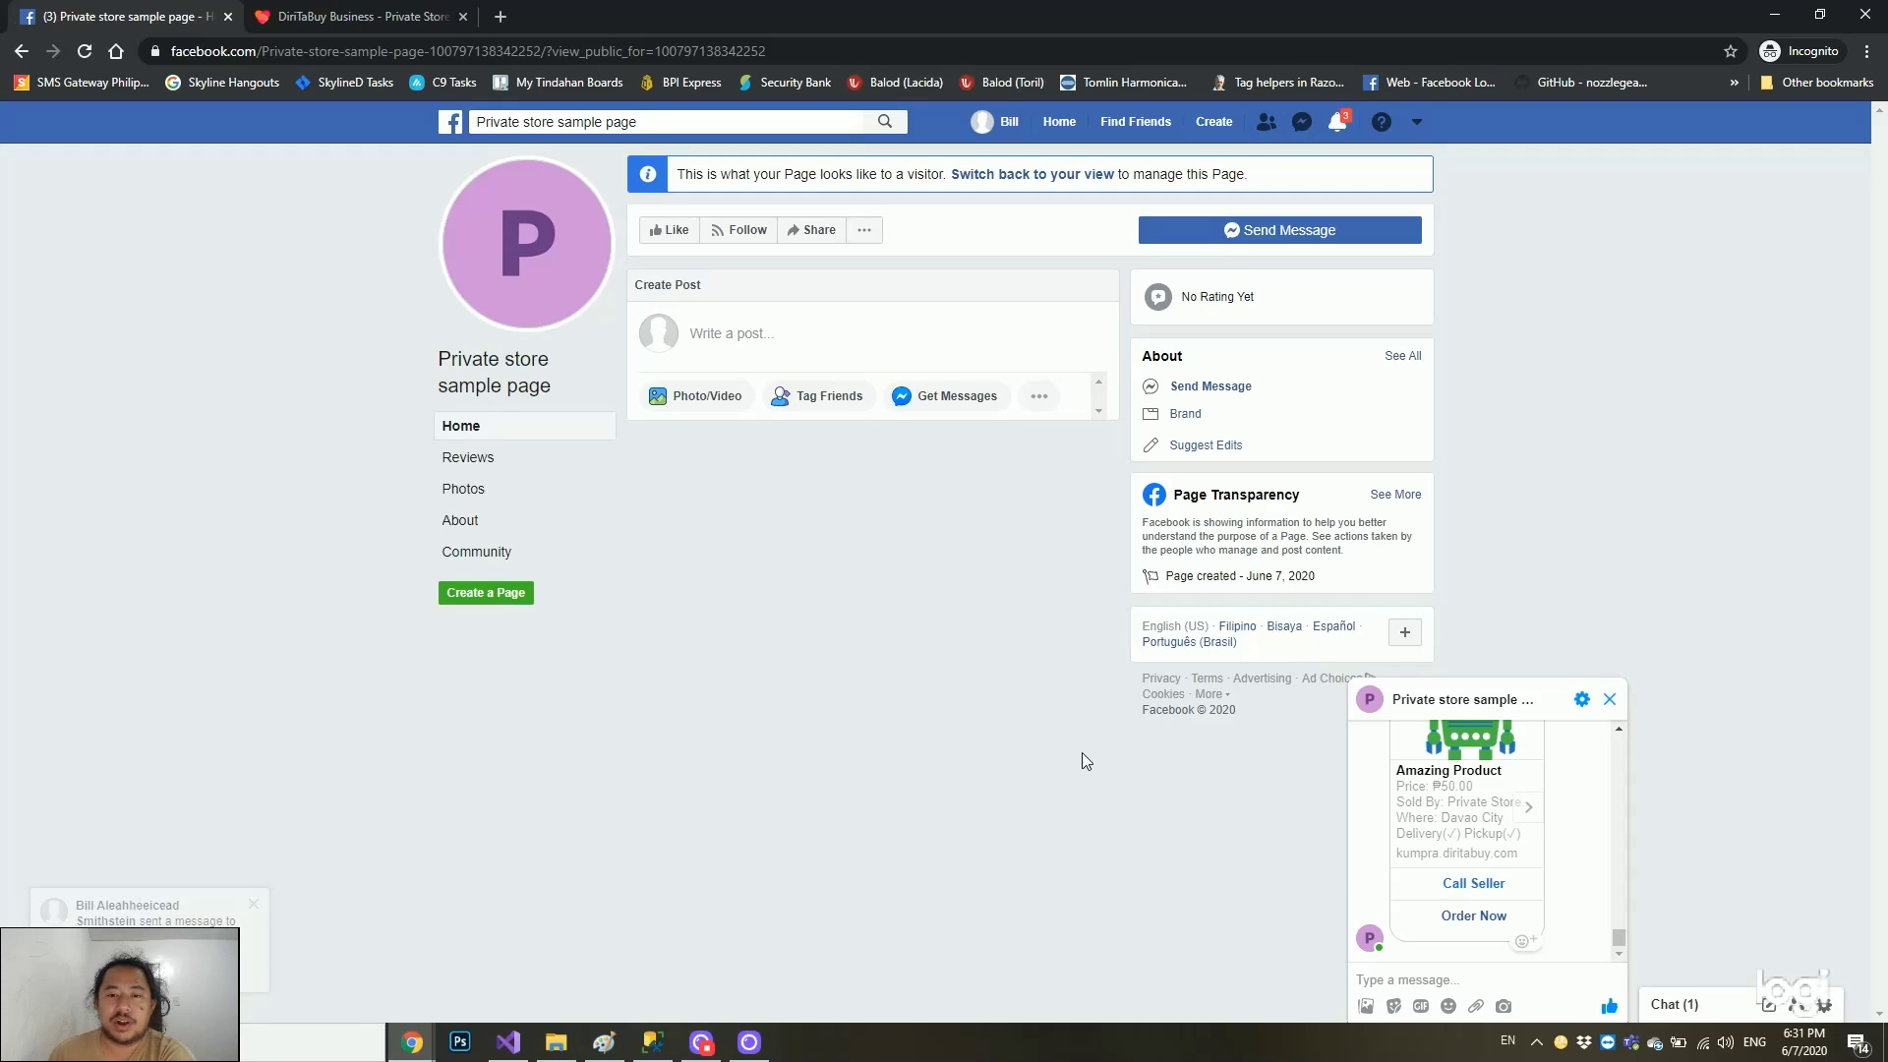
click(1530, 809)
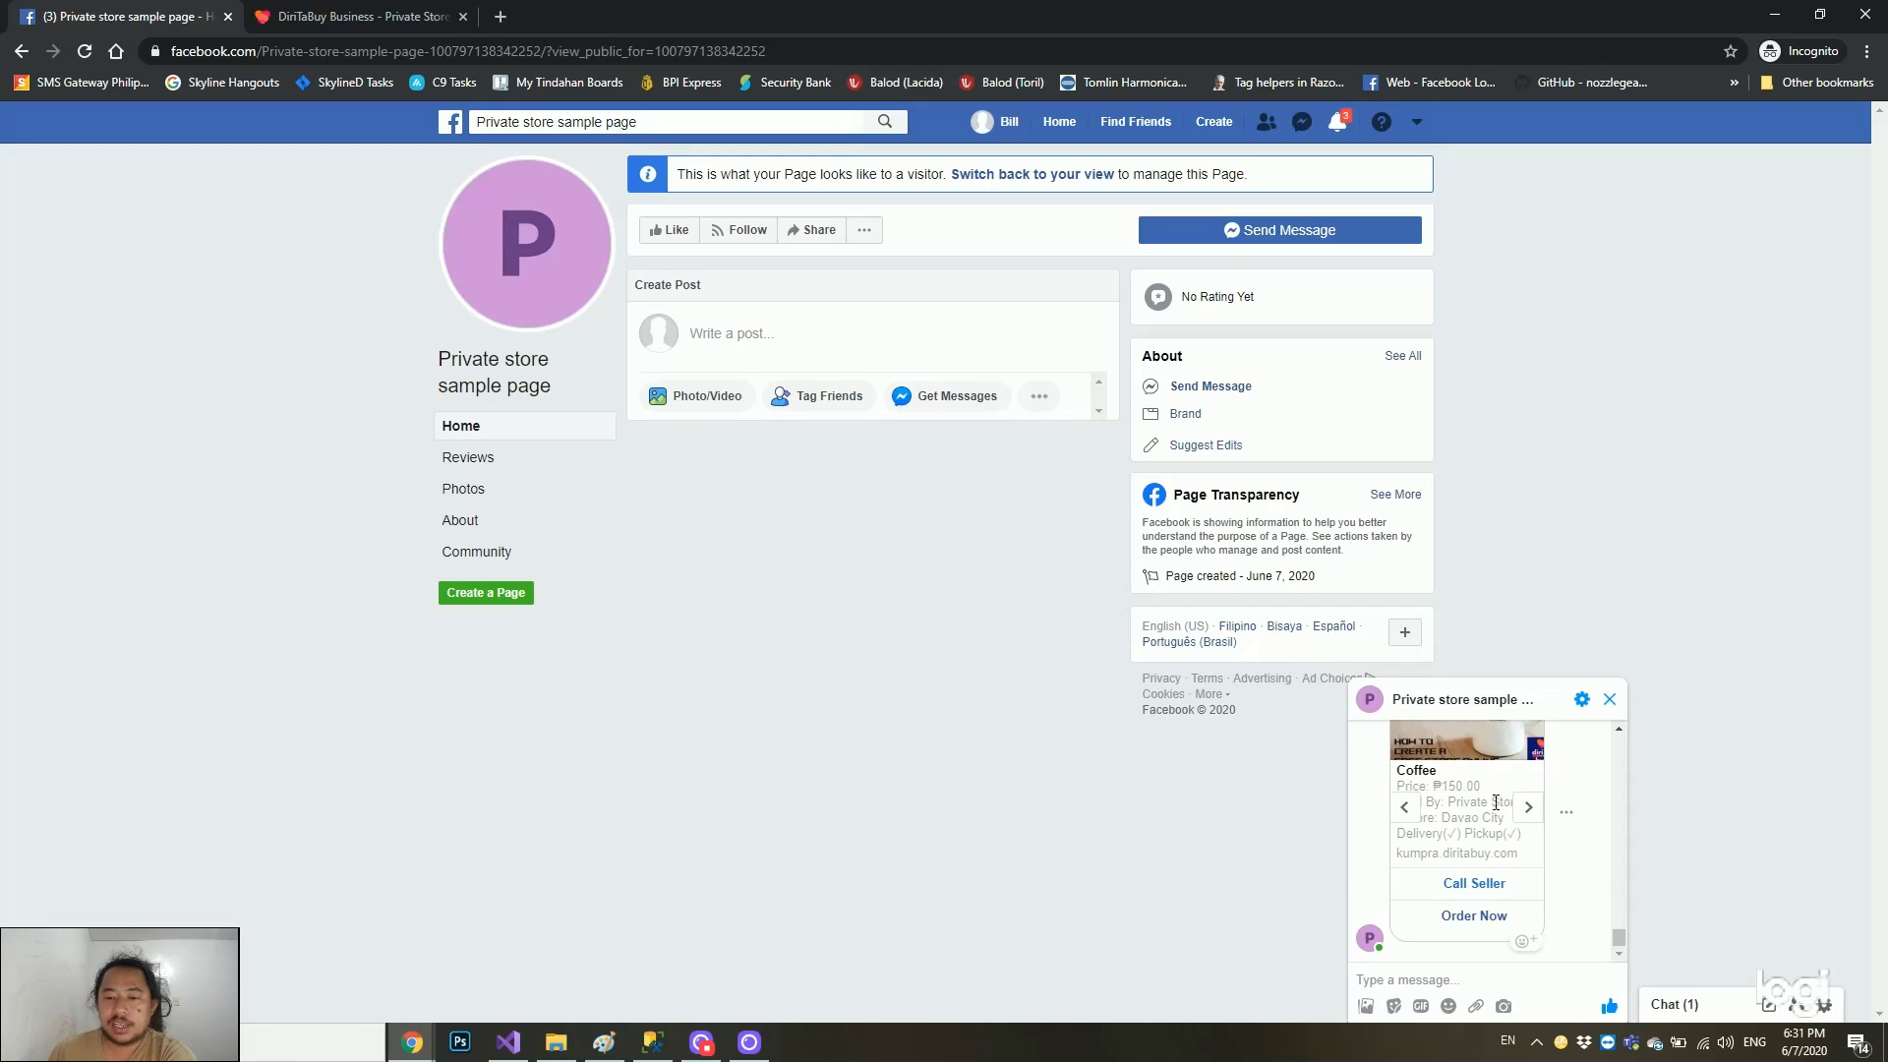
scroll(1524, 826, up, 3)
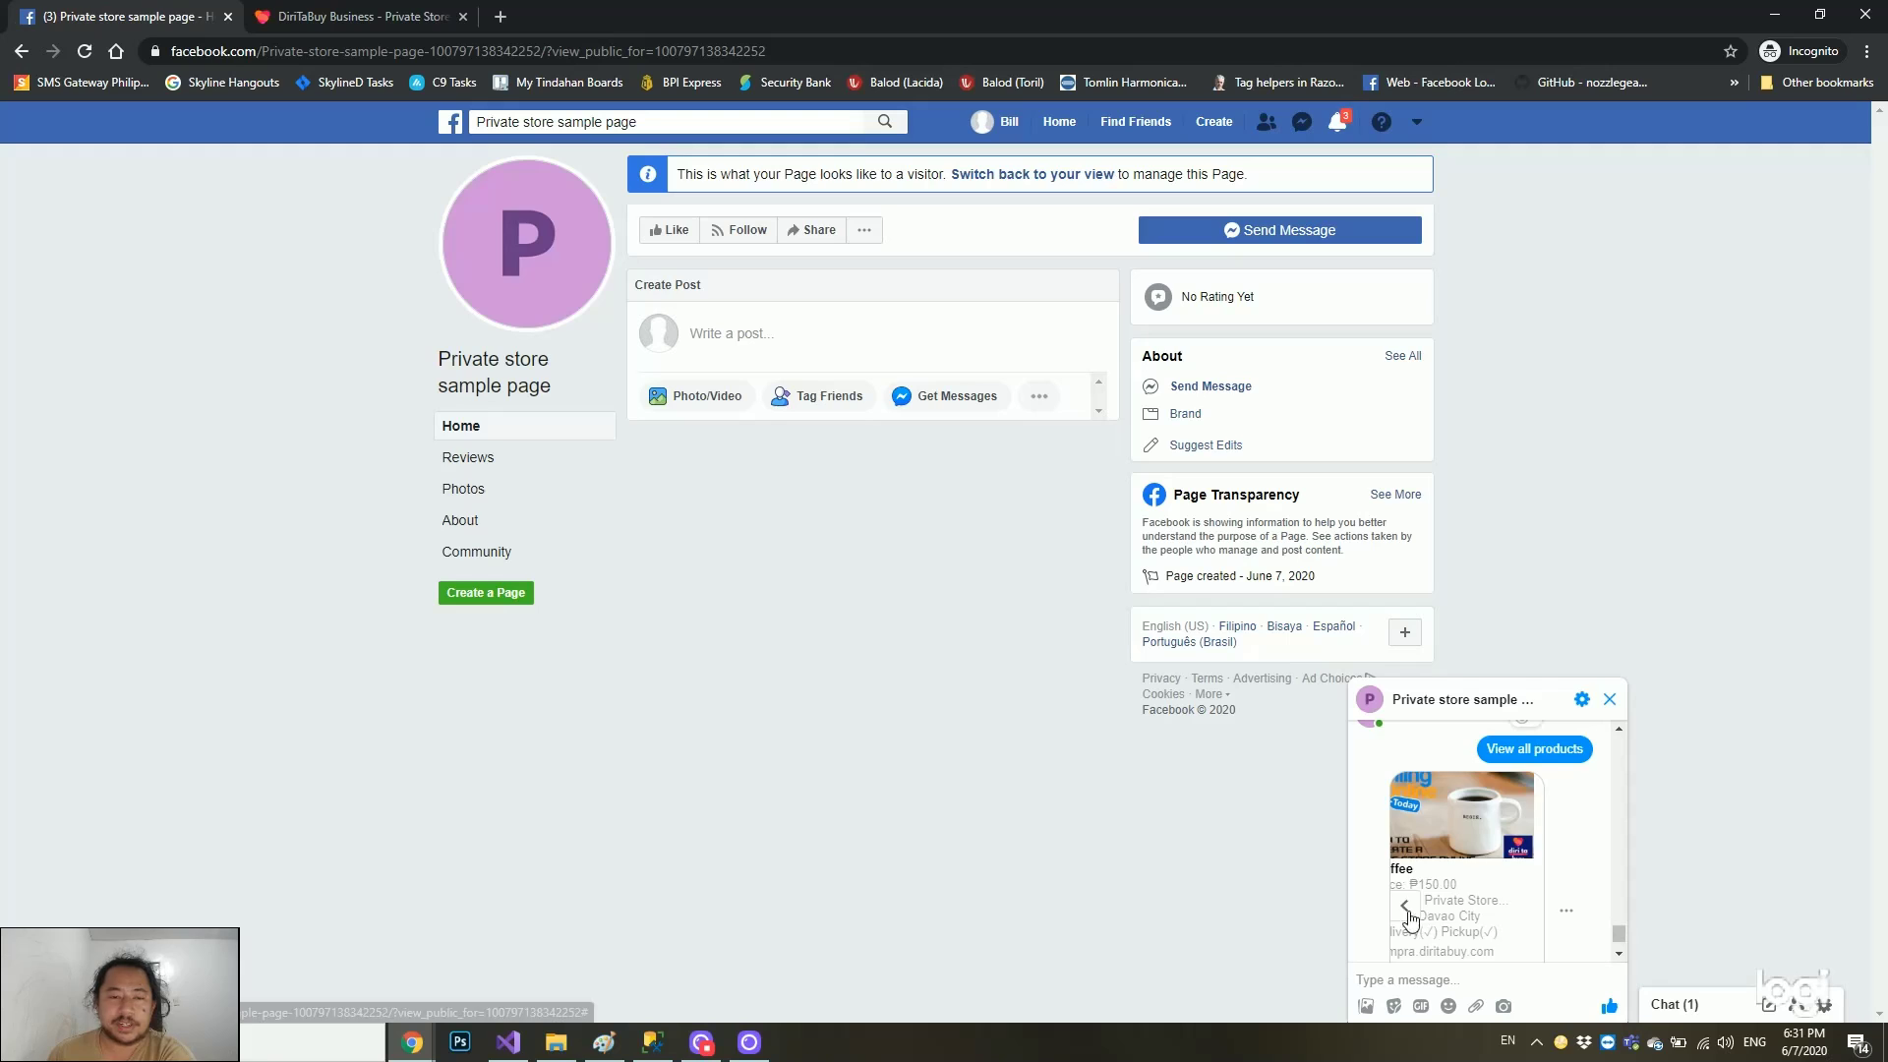
scroll(1565, 927, down, 3)
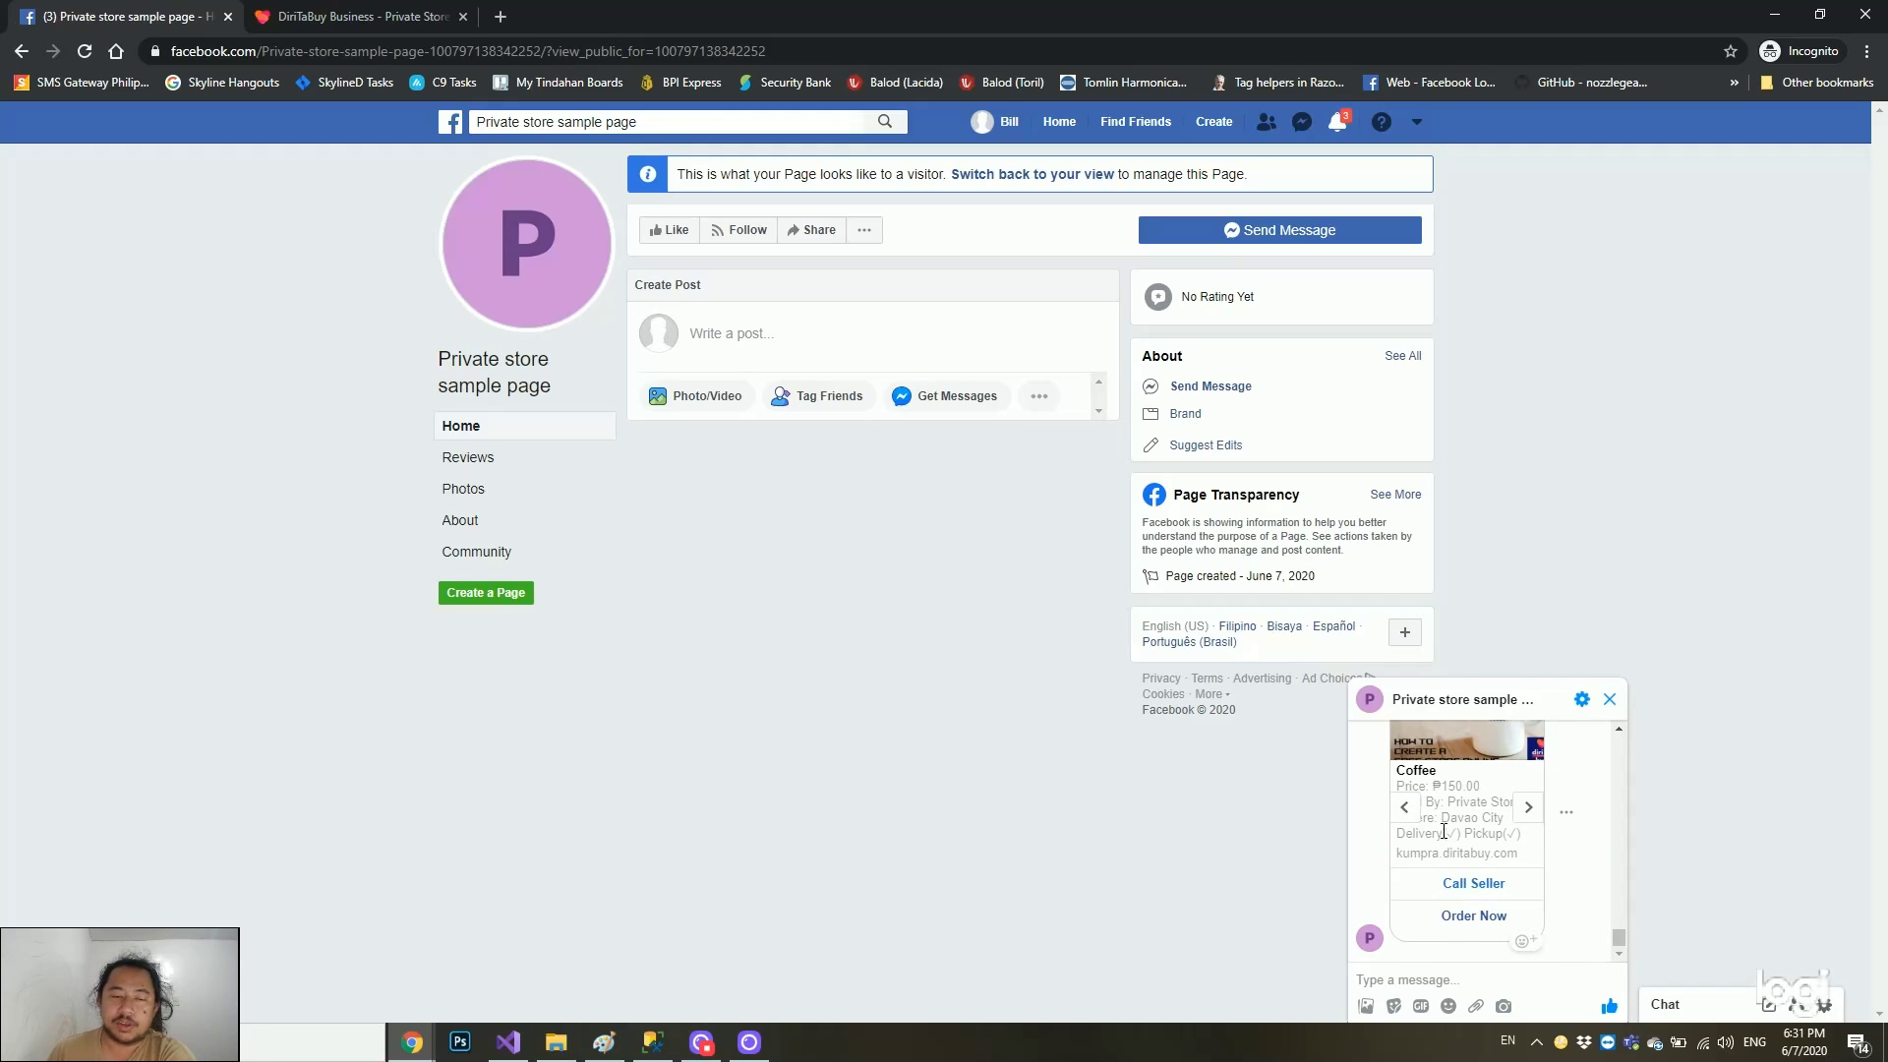
click(1408, 808)
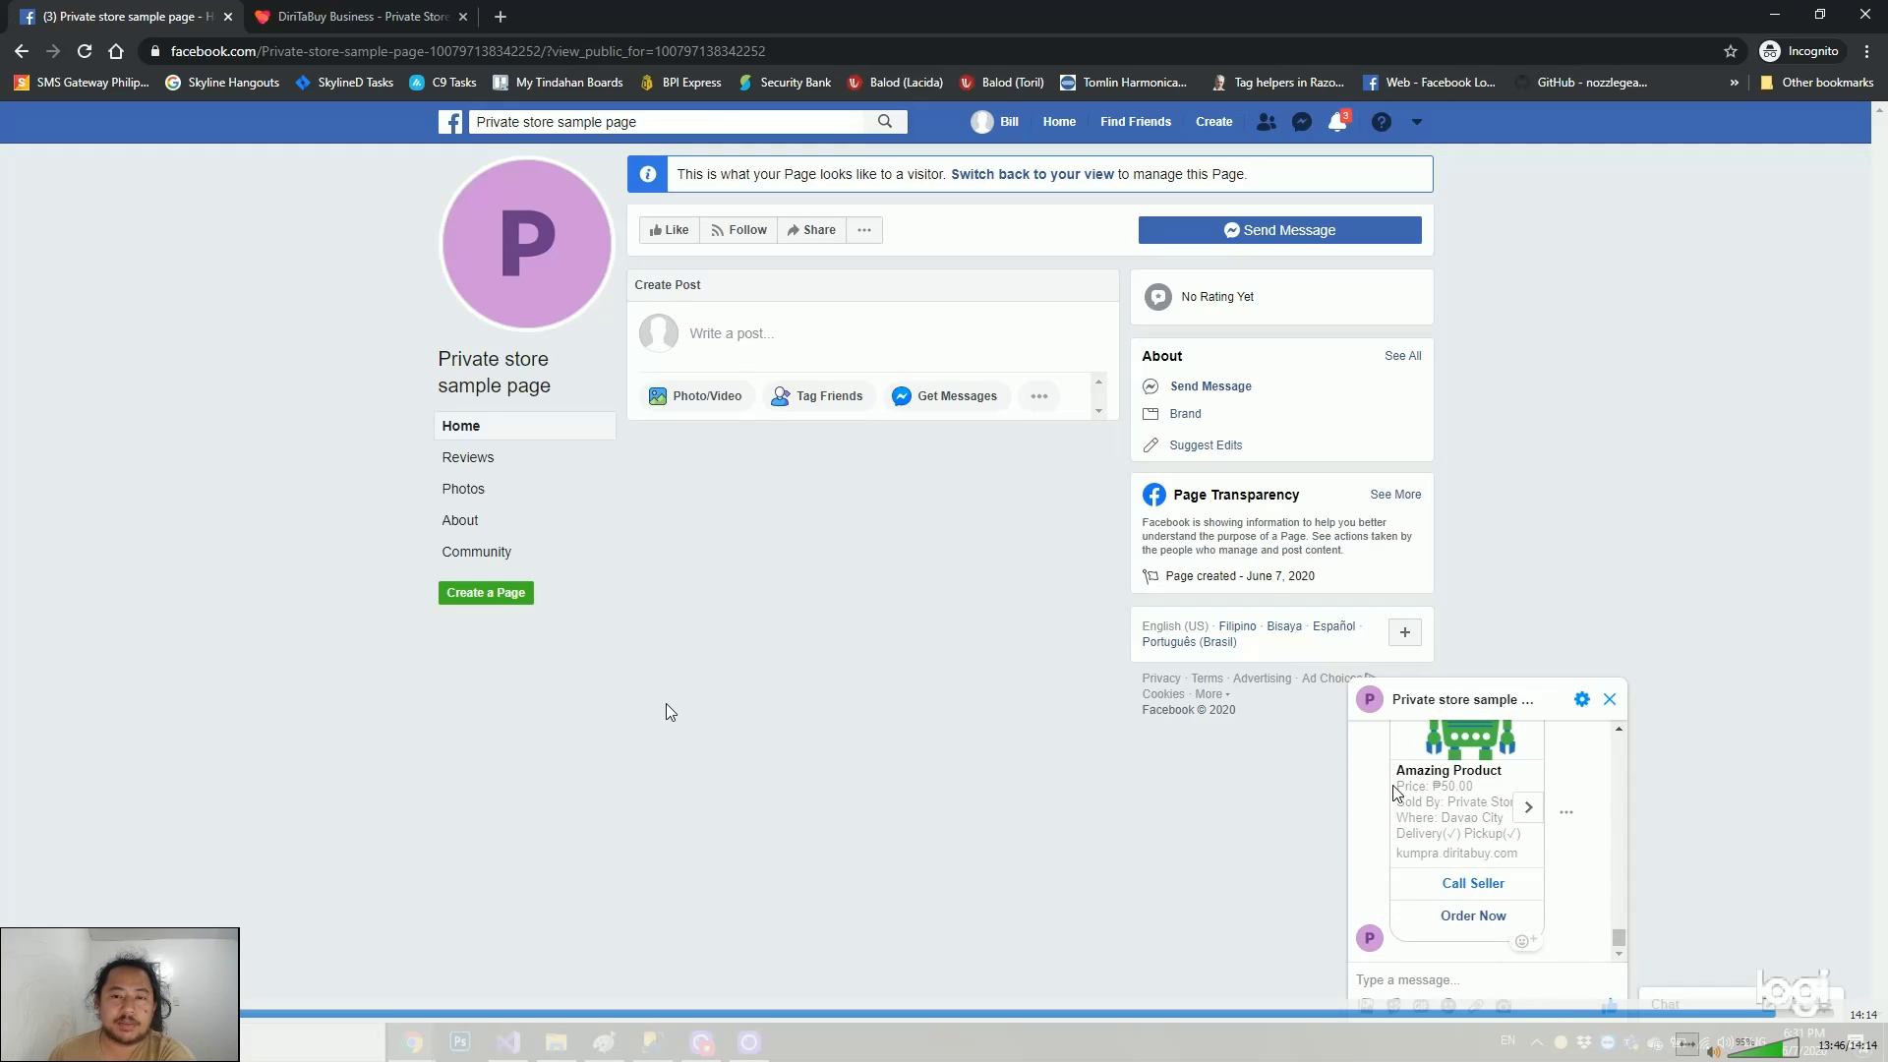